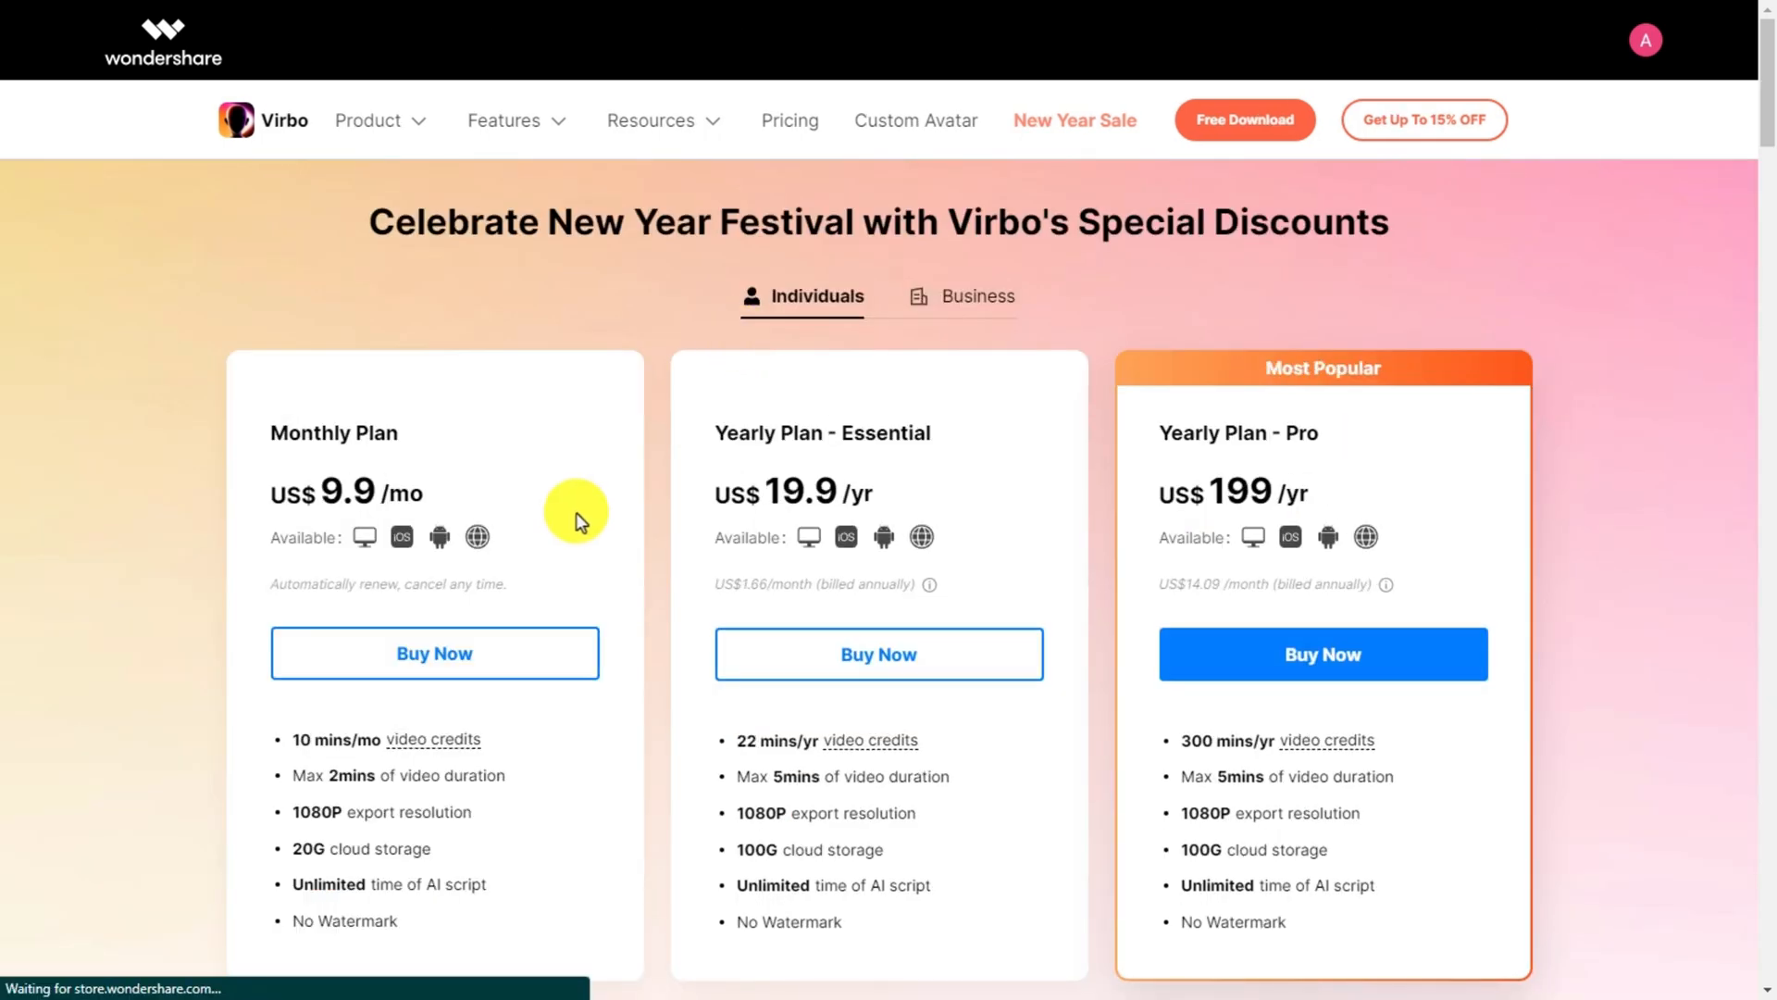
Examine the individual pricing plans and the product home page on the Virbo website
scroll(843, 481, down, 5)
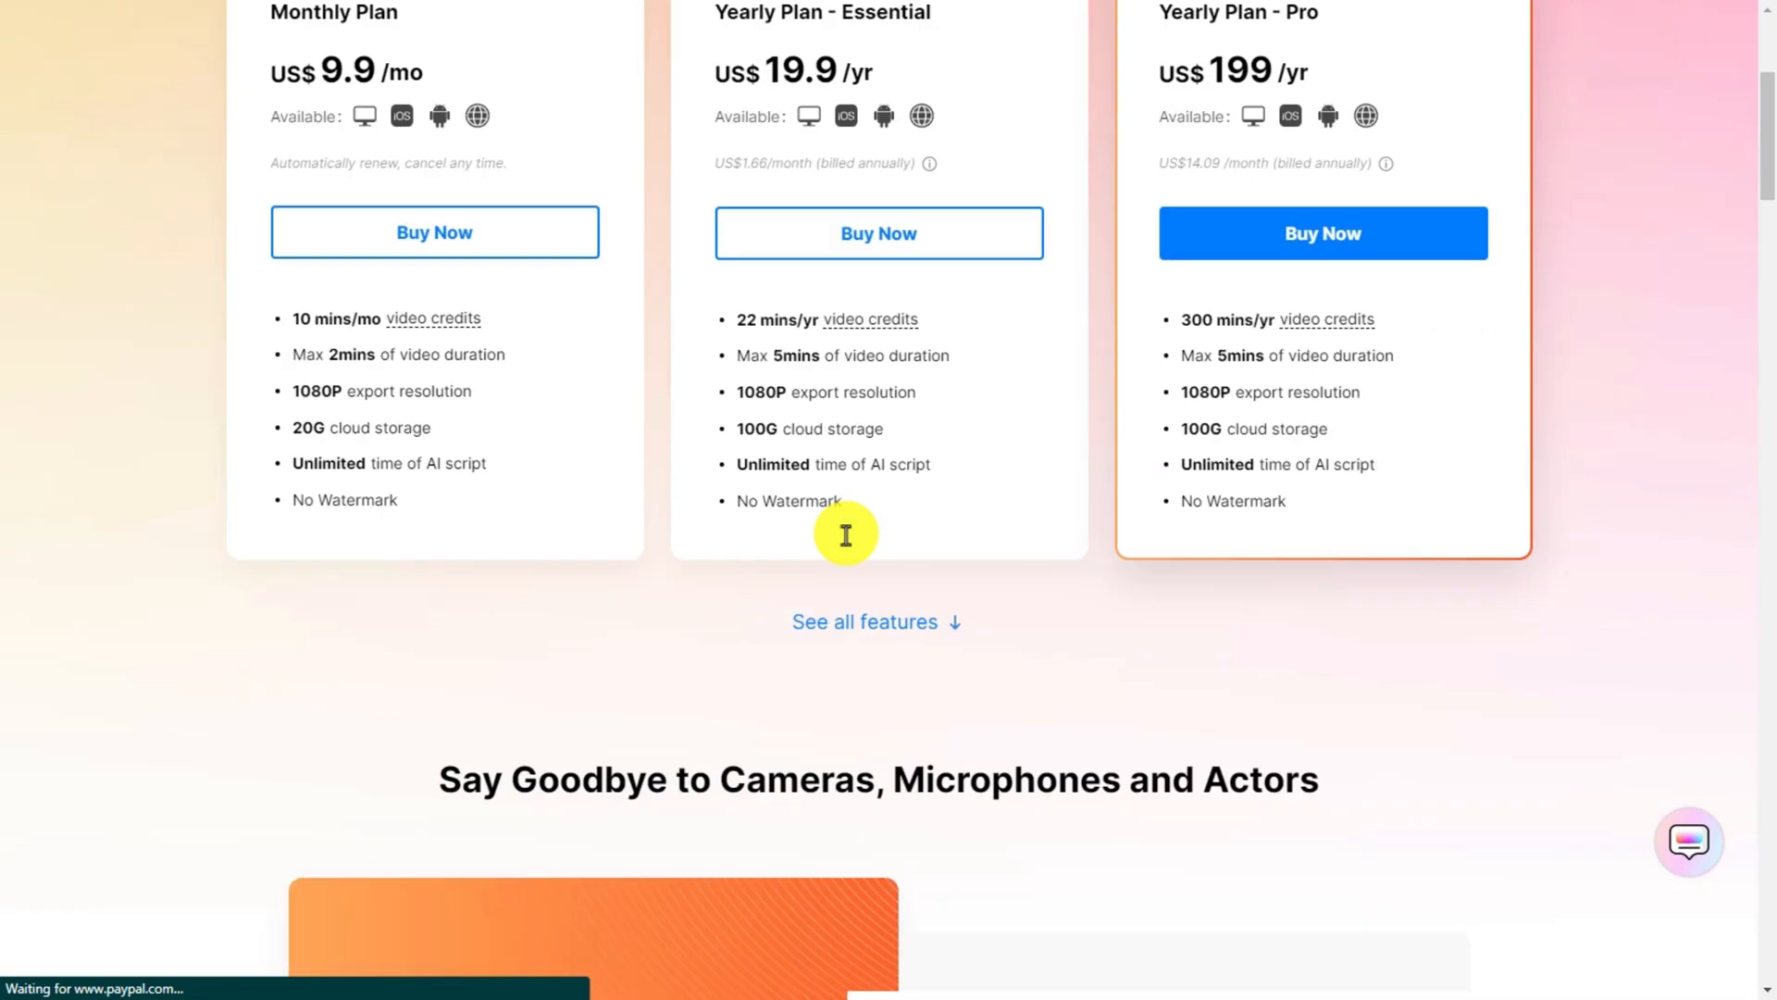
scroll(845, 535, up, 5)
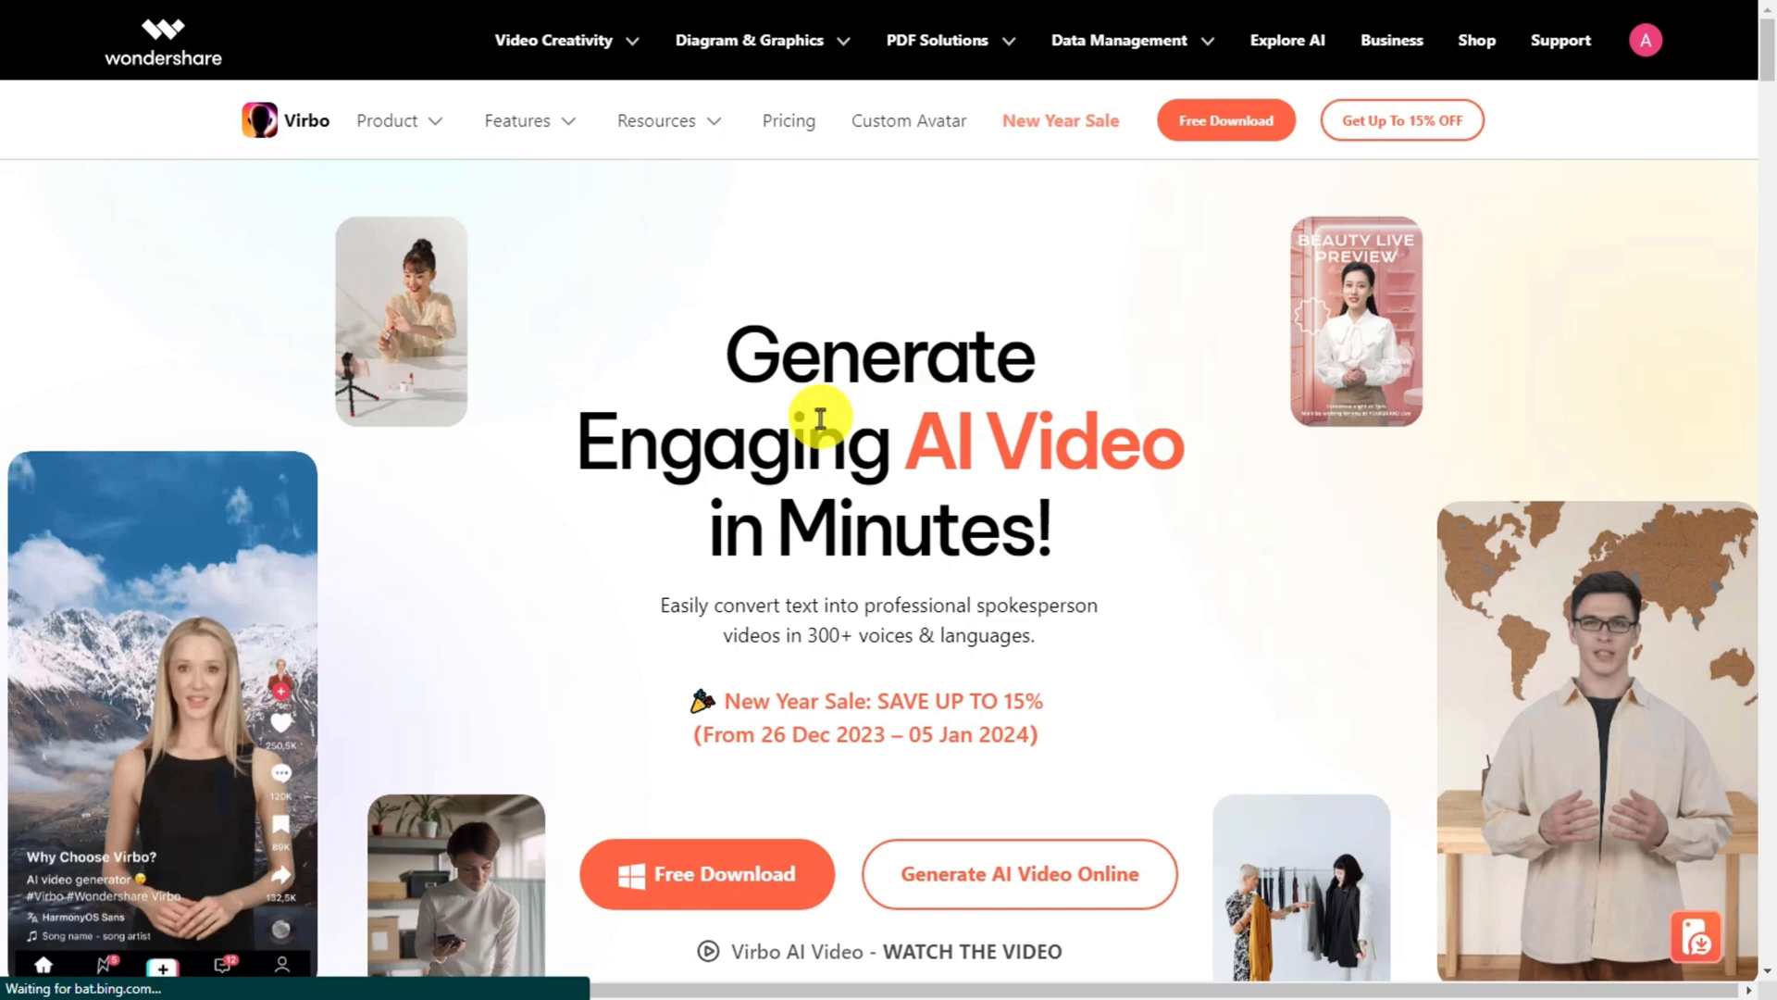
scroll(820, 417, down, 2)
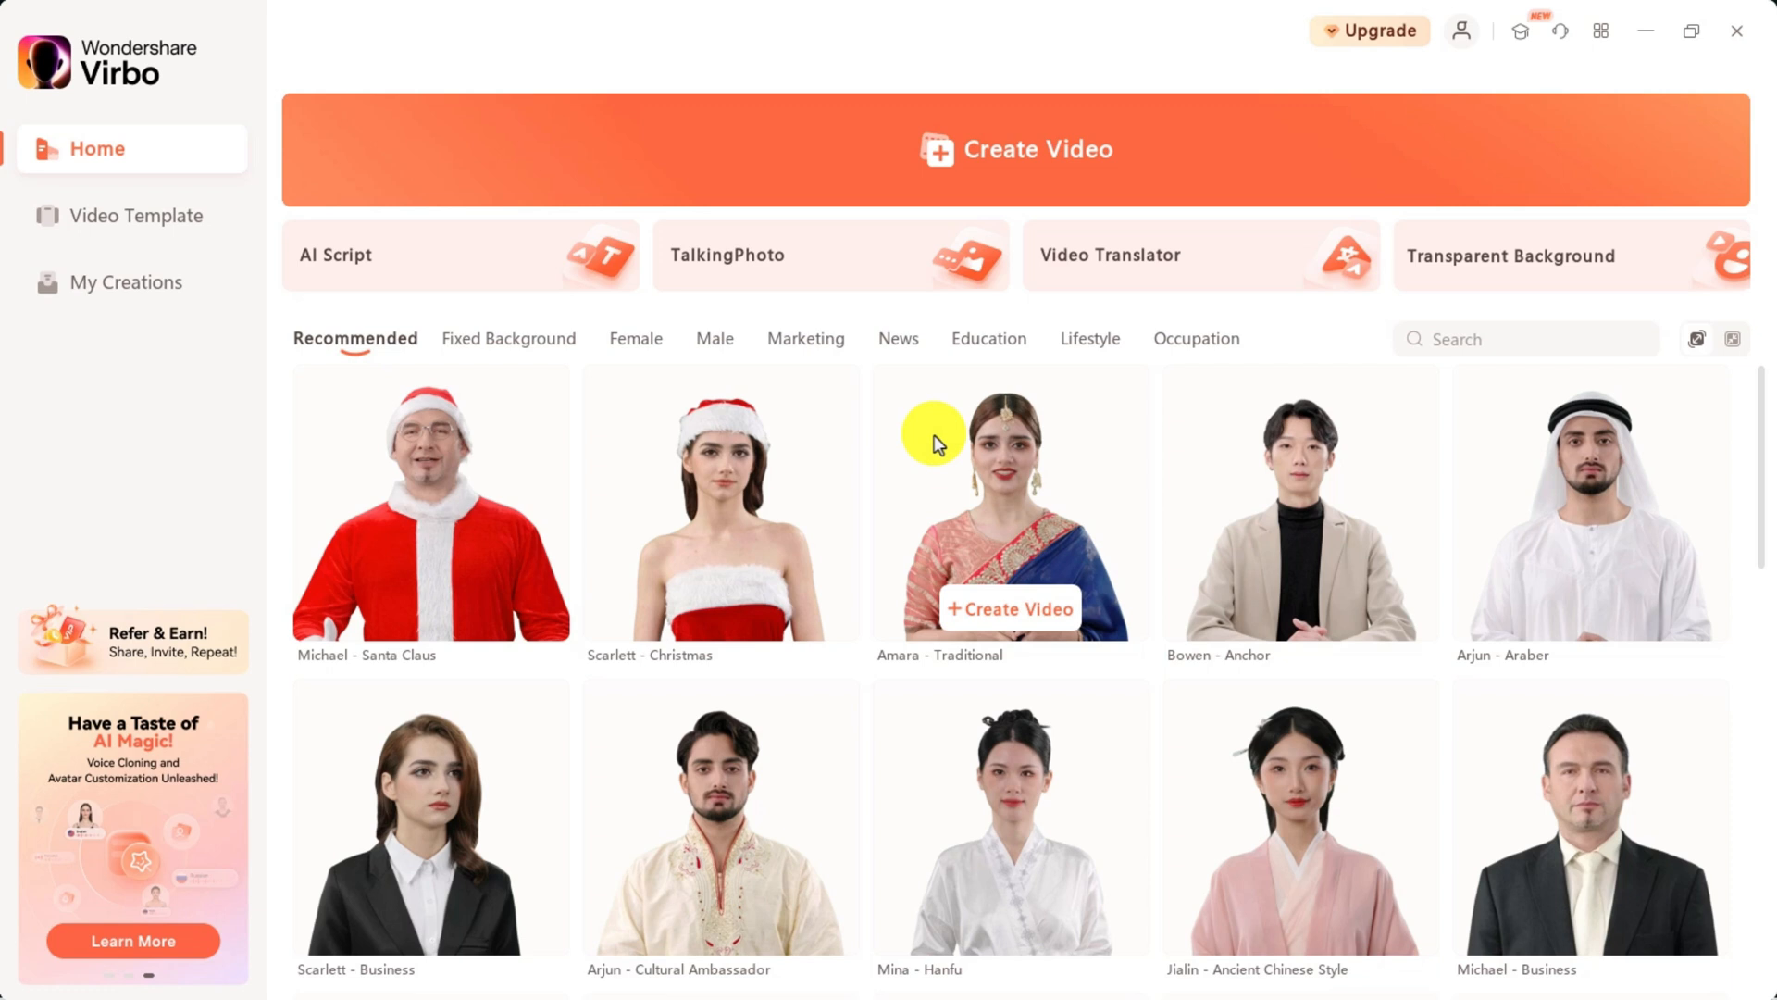
Browse the recommended avatars in the Virbo desktop app, including the video orientation choices offered on an avatar
mouse_move(1058, 611)
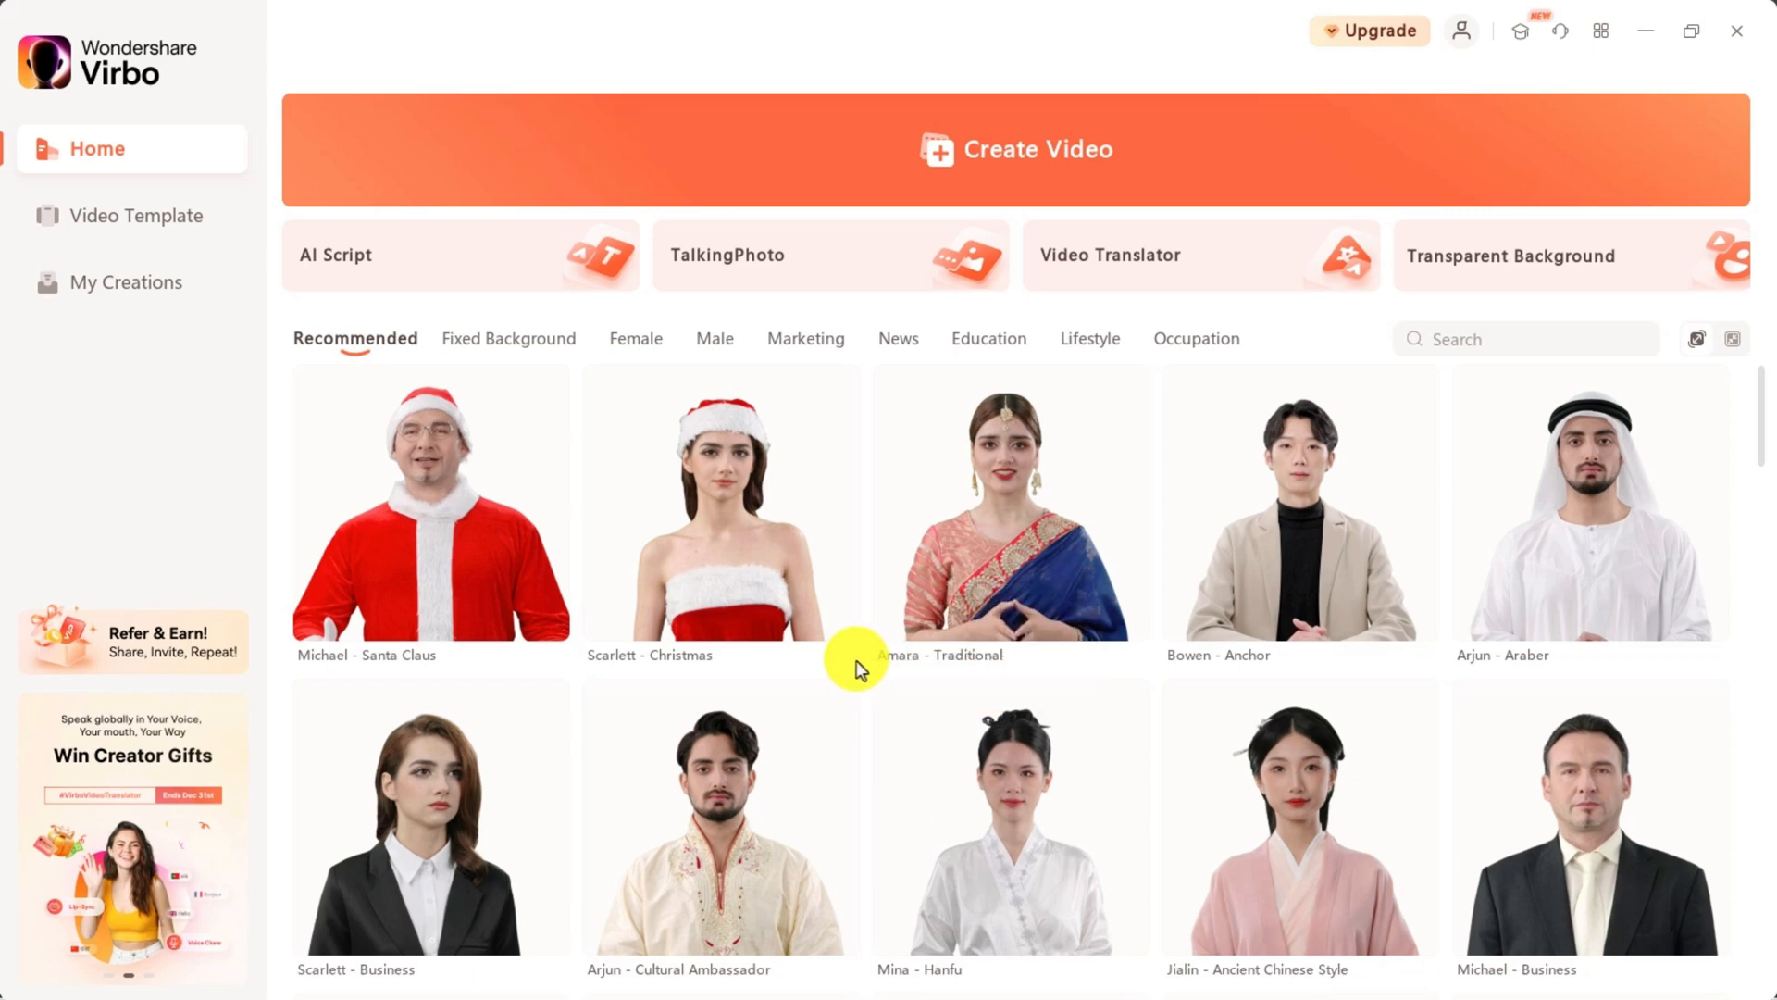
scroll(856, 666, down, 2)
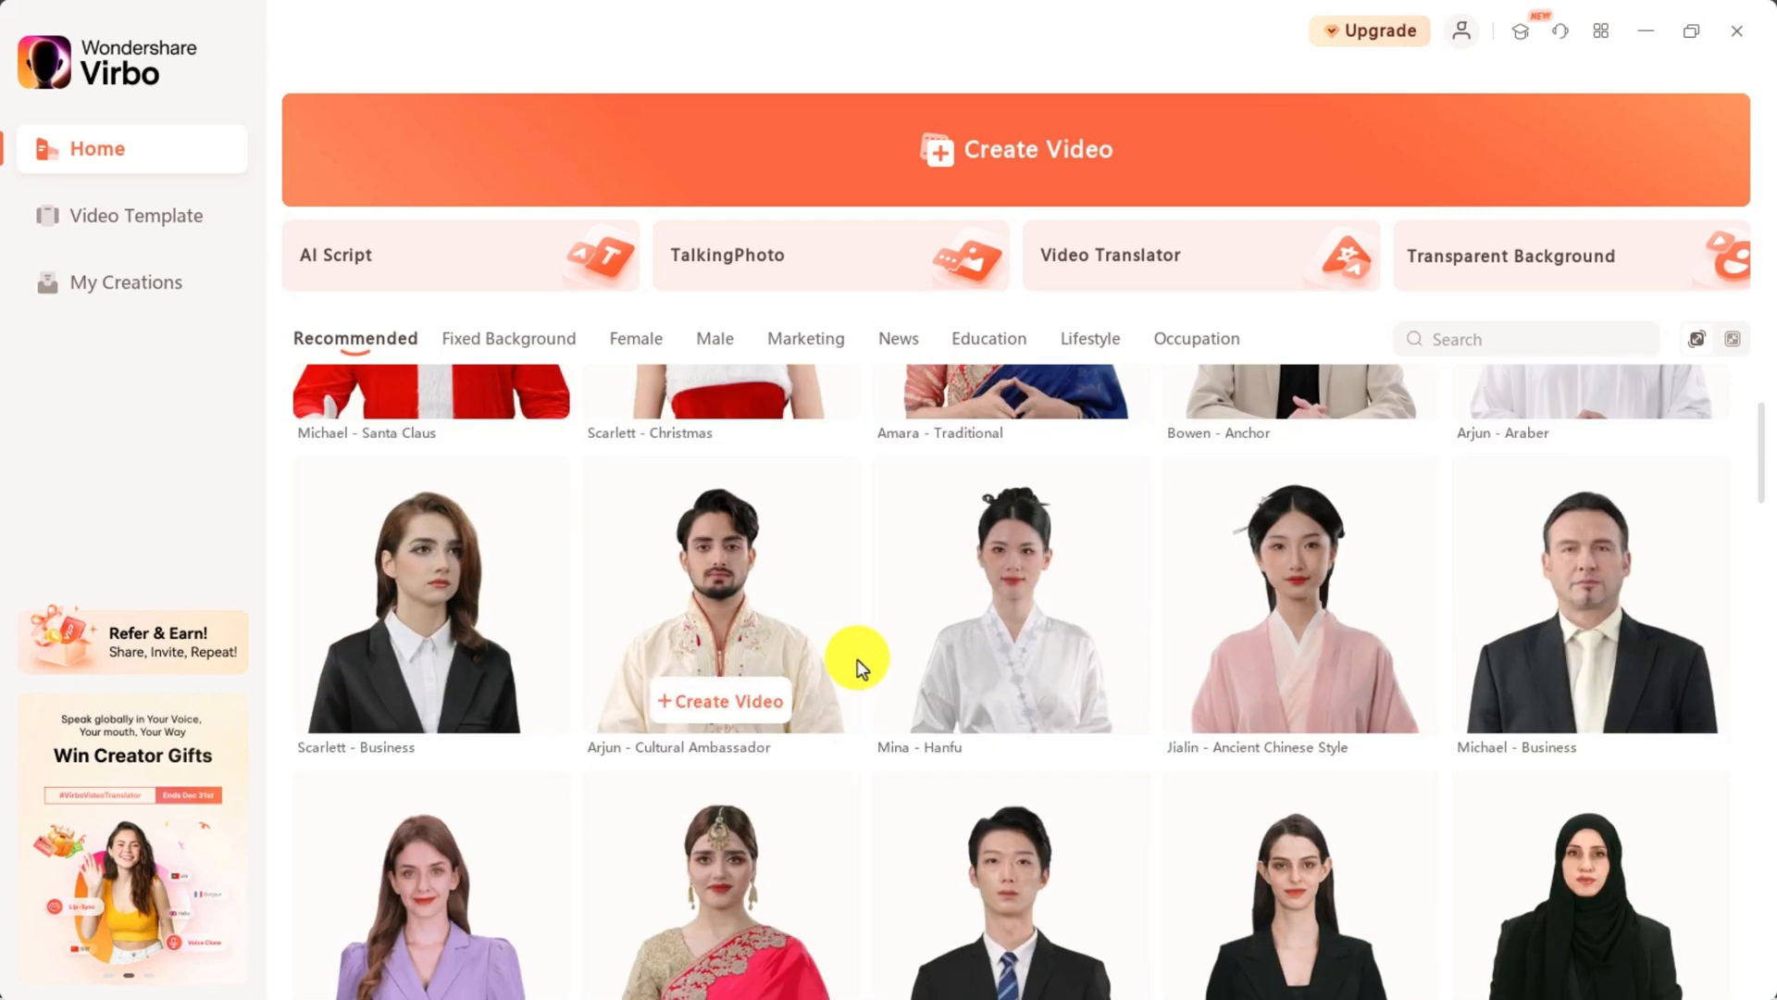
scroll(858, 665, down, 2)
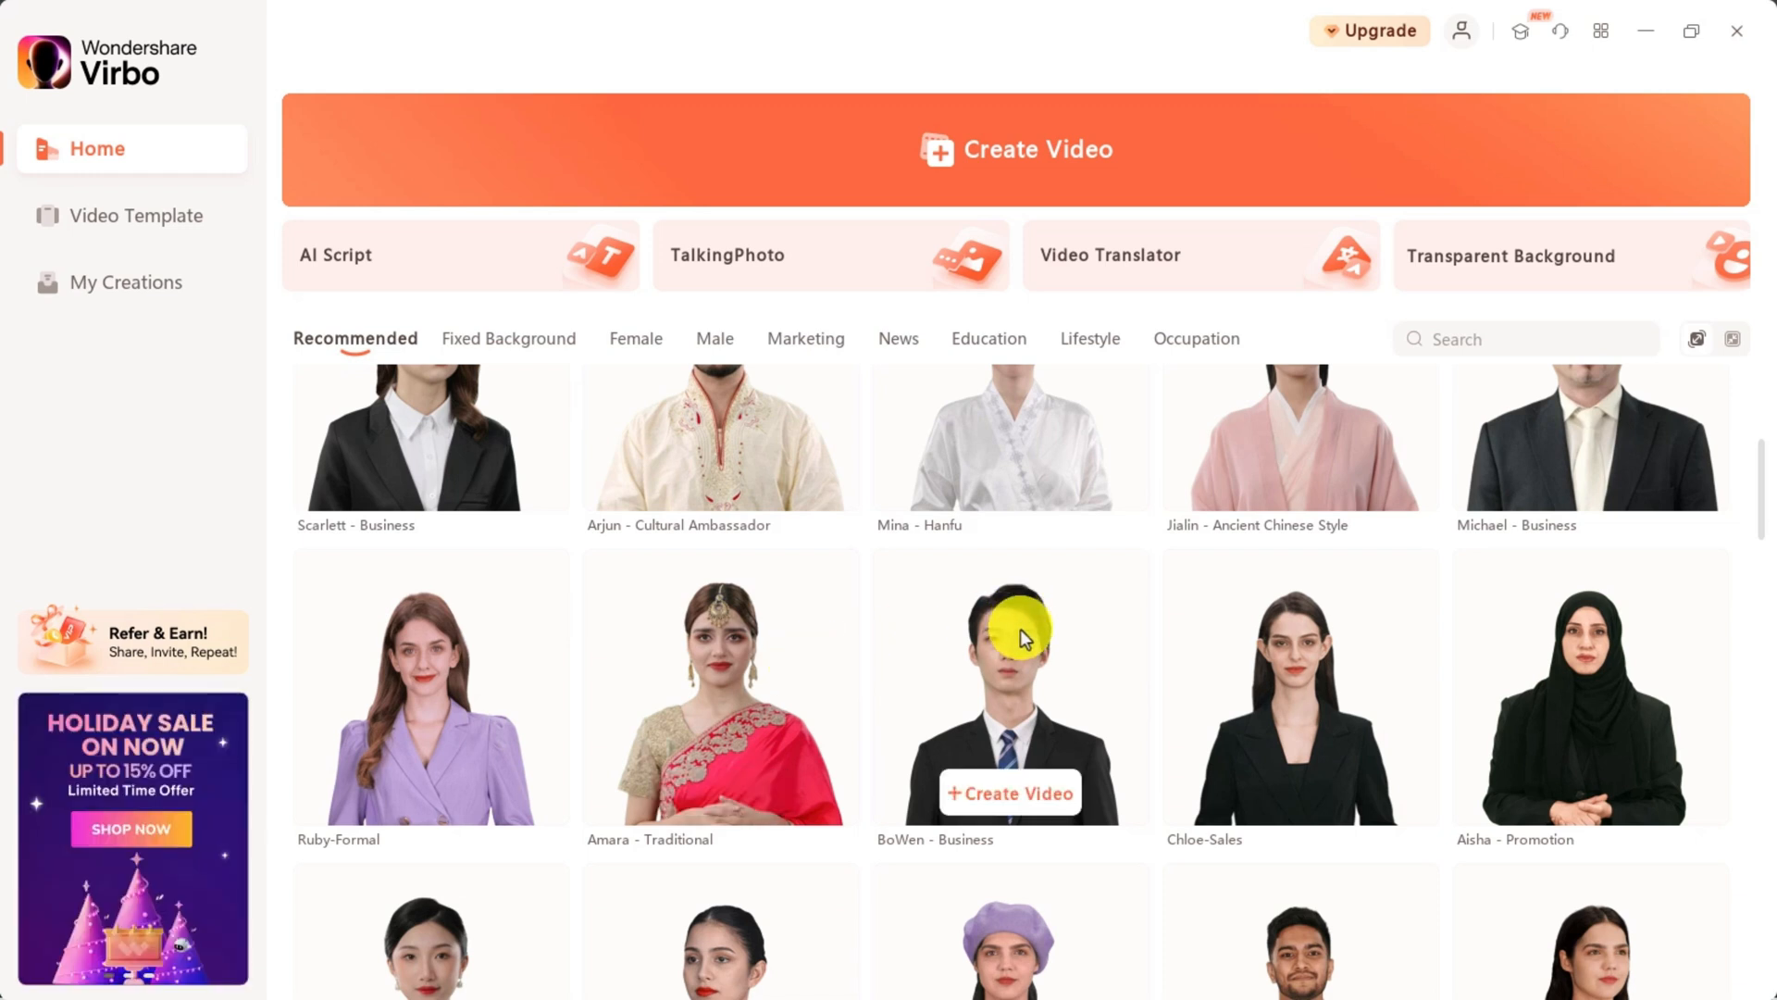
scroll(1018, 630, down, 1)
mouse_move(968, 685)
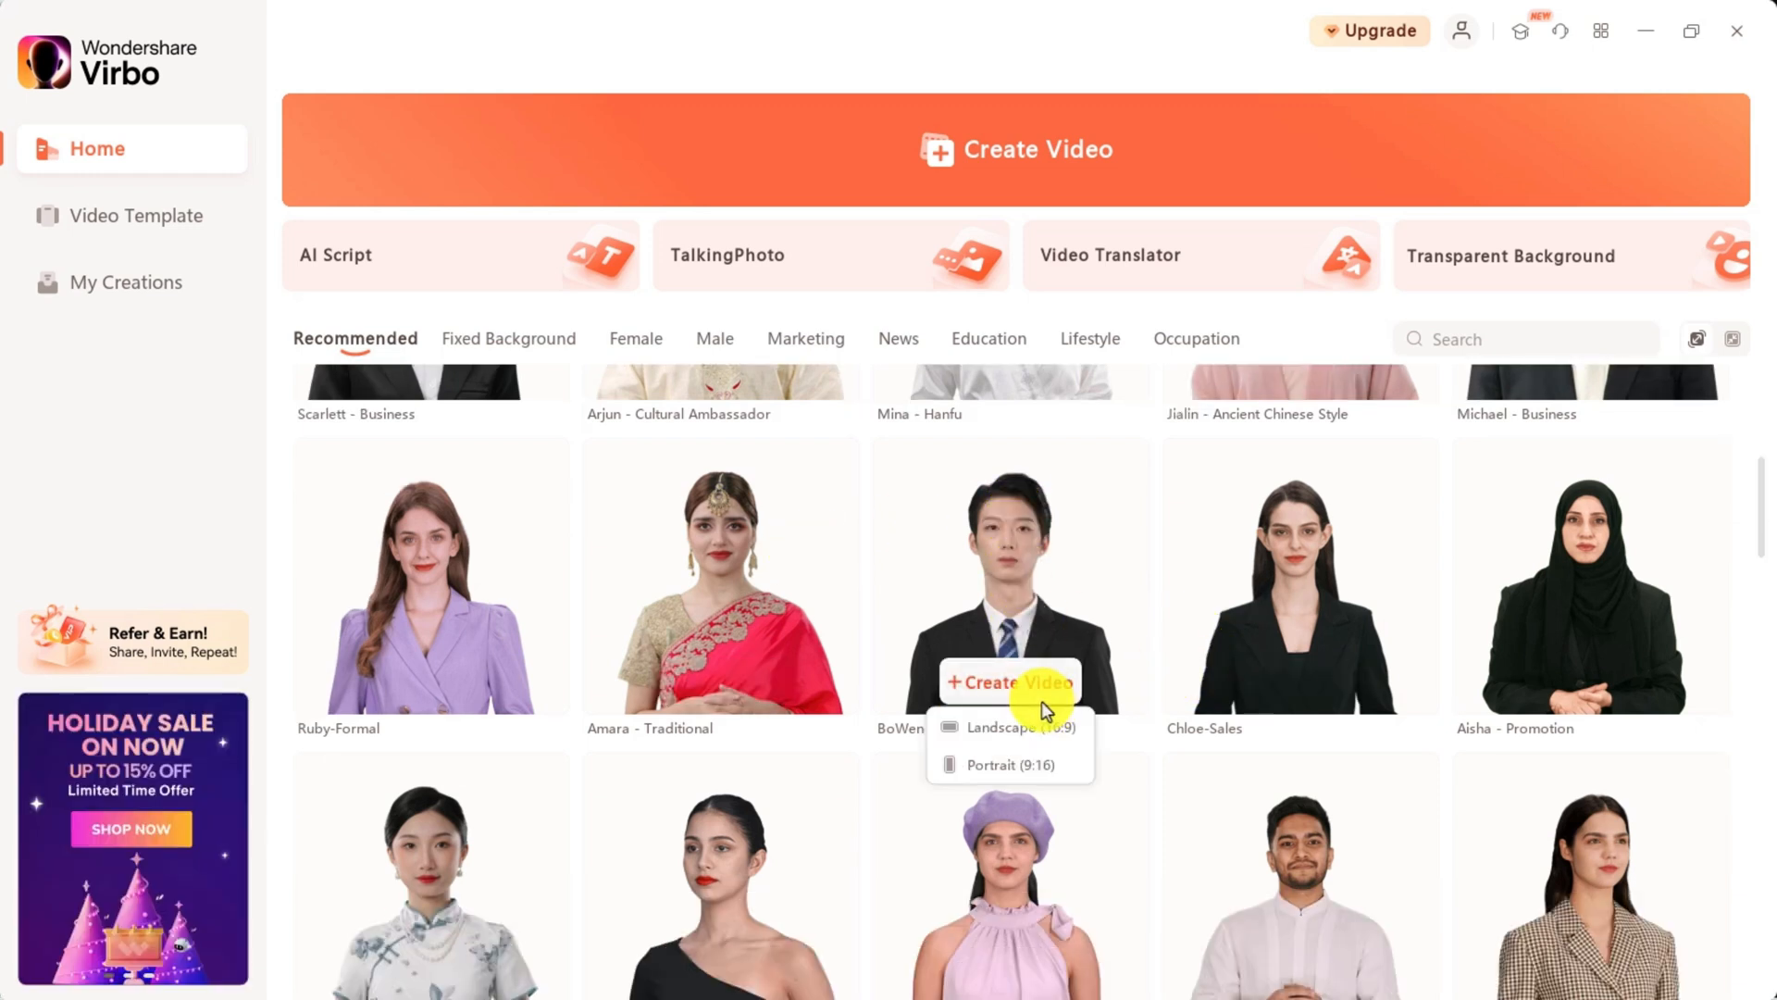
scroll(1328, 731, down, 2)
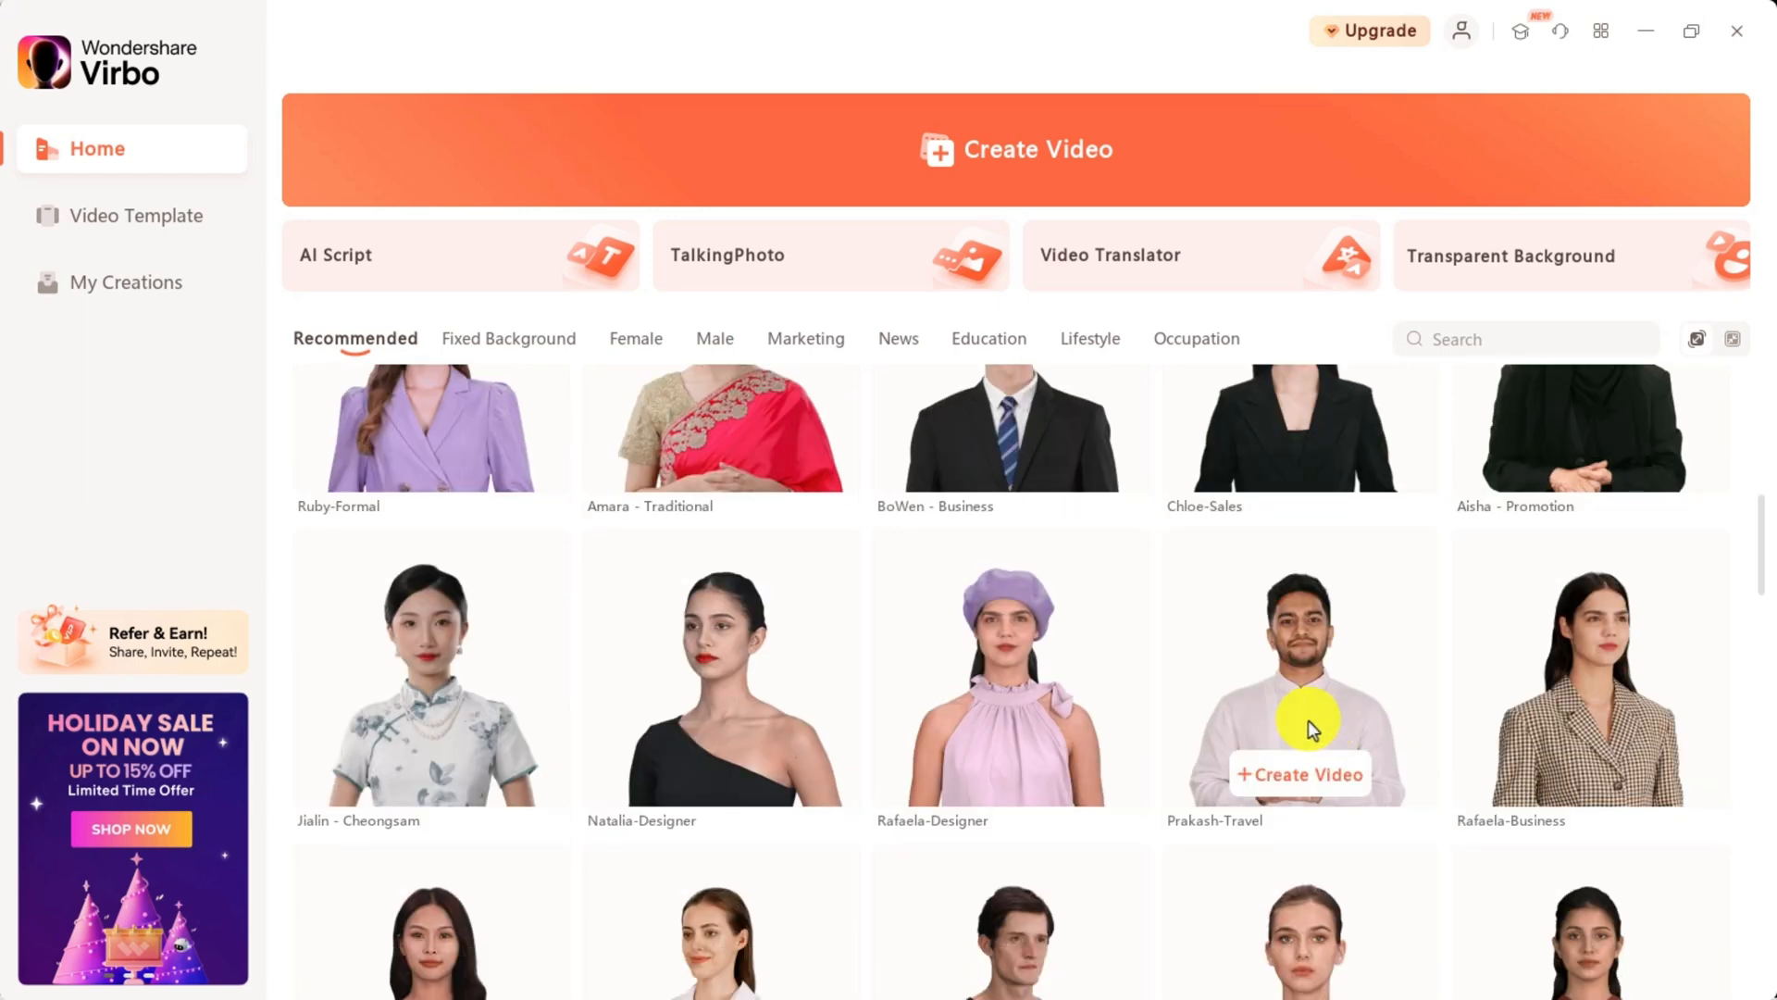
scroll(1307, 720, down, 4)
mouse_move(1313, 729)
mouse_move(786, 492)
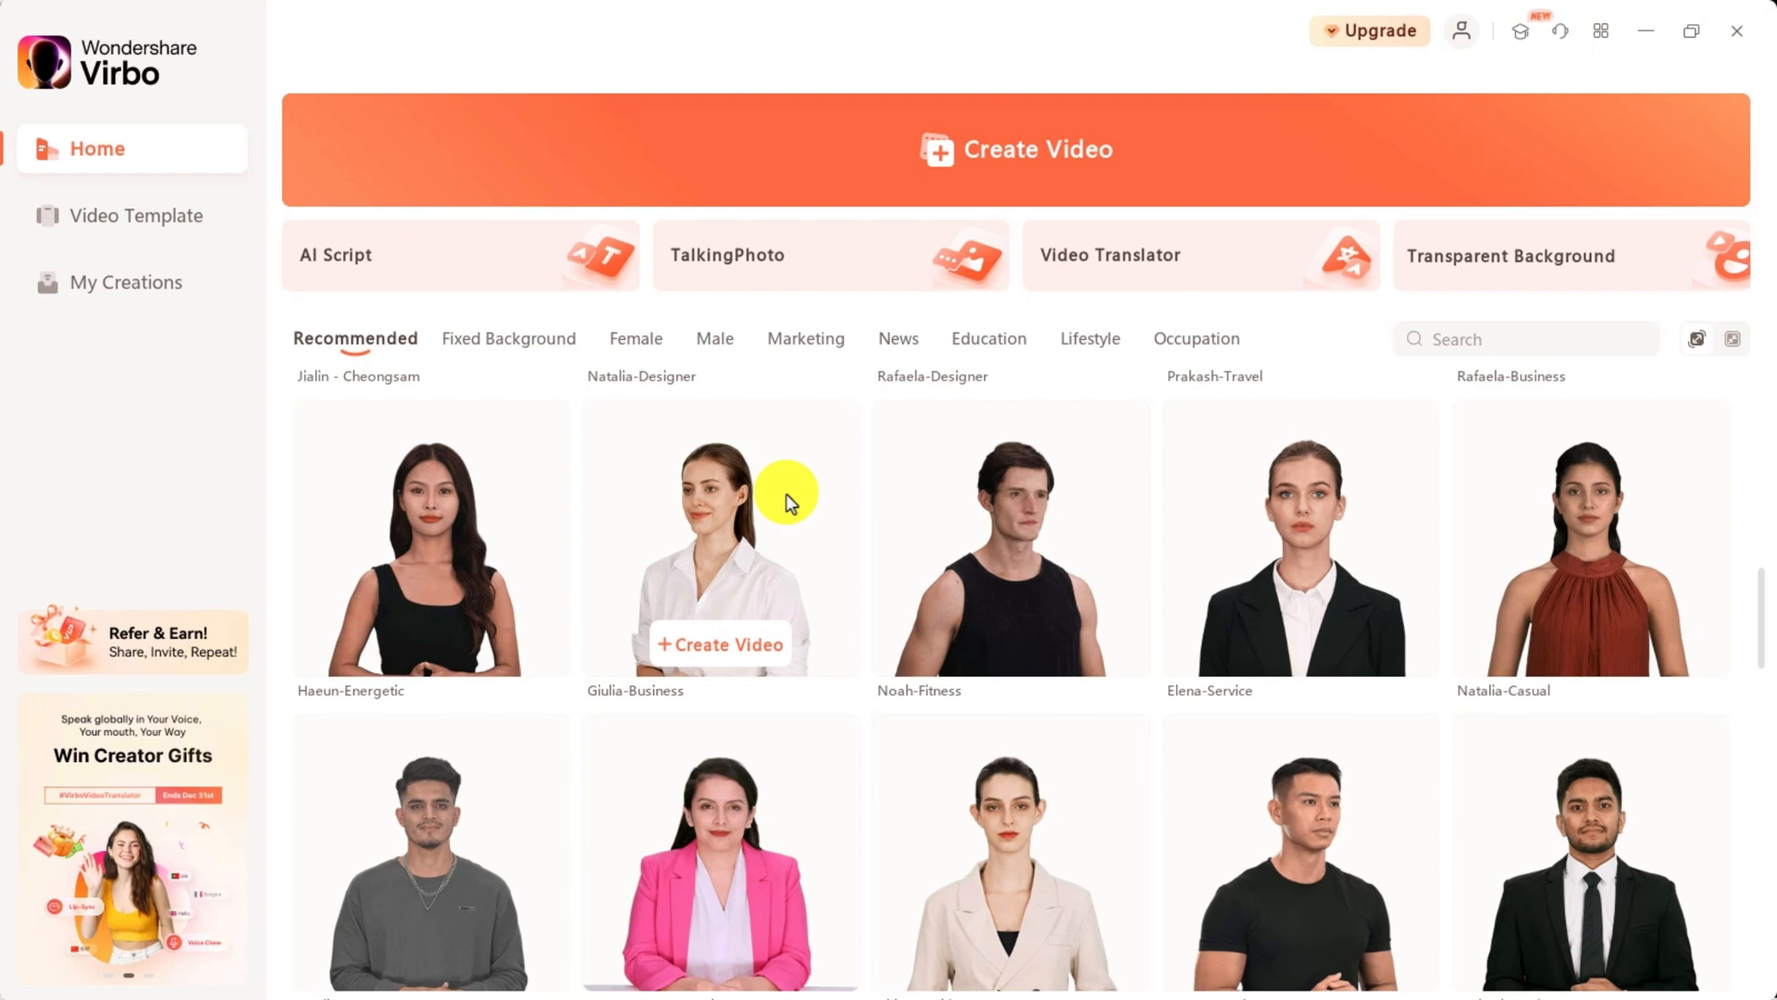
Look through the Fixed Background, Female, Male, Marketing, News and Education avatar categories and the avatar search
click(515, 355)
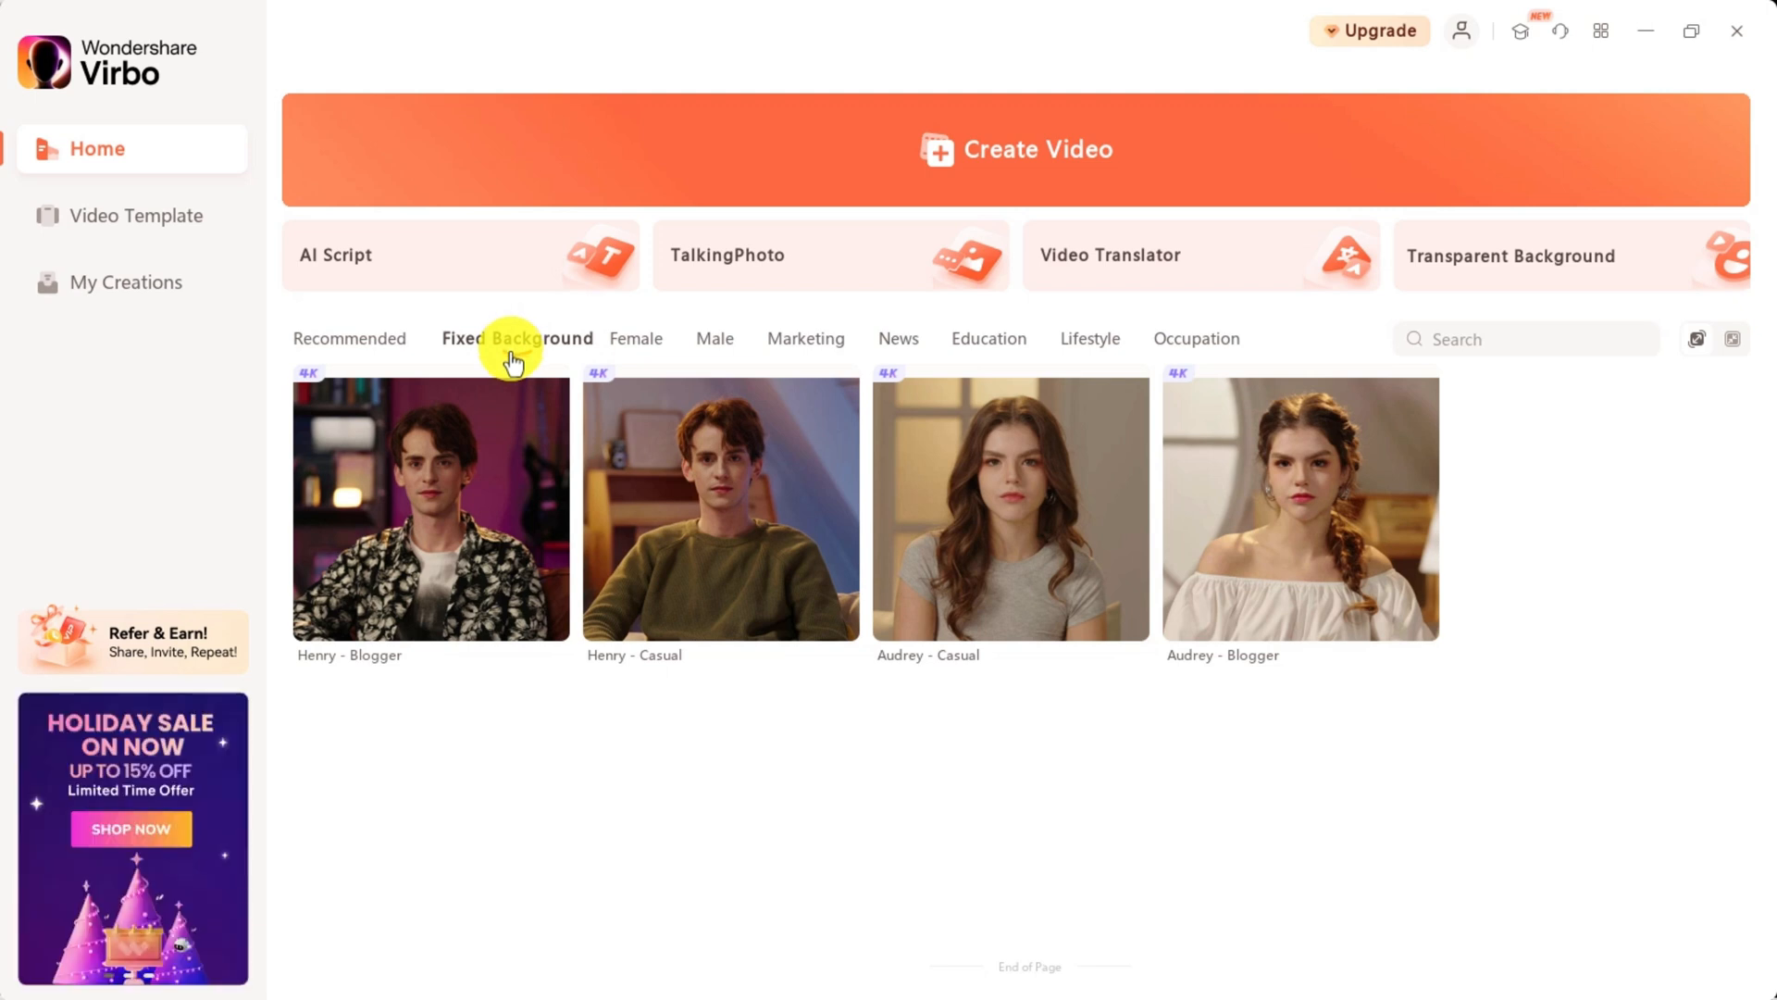
mouse_move(693, 508)
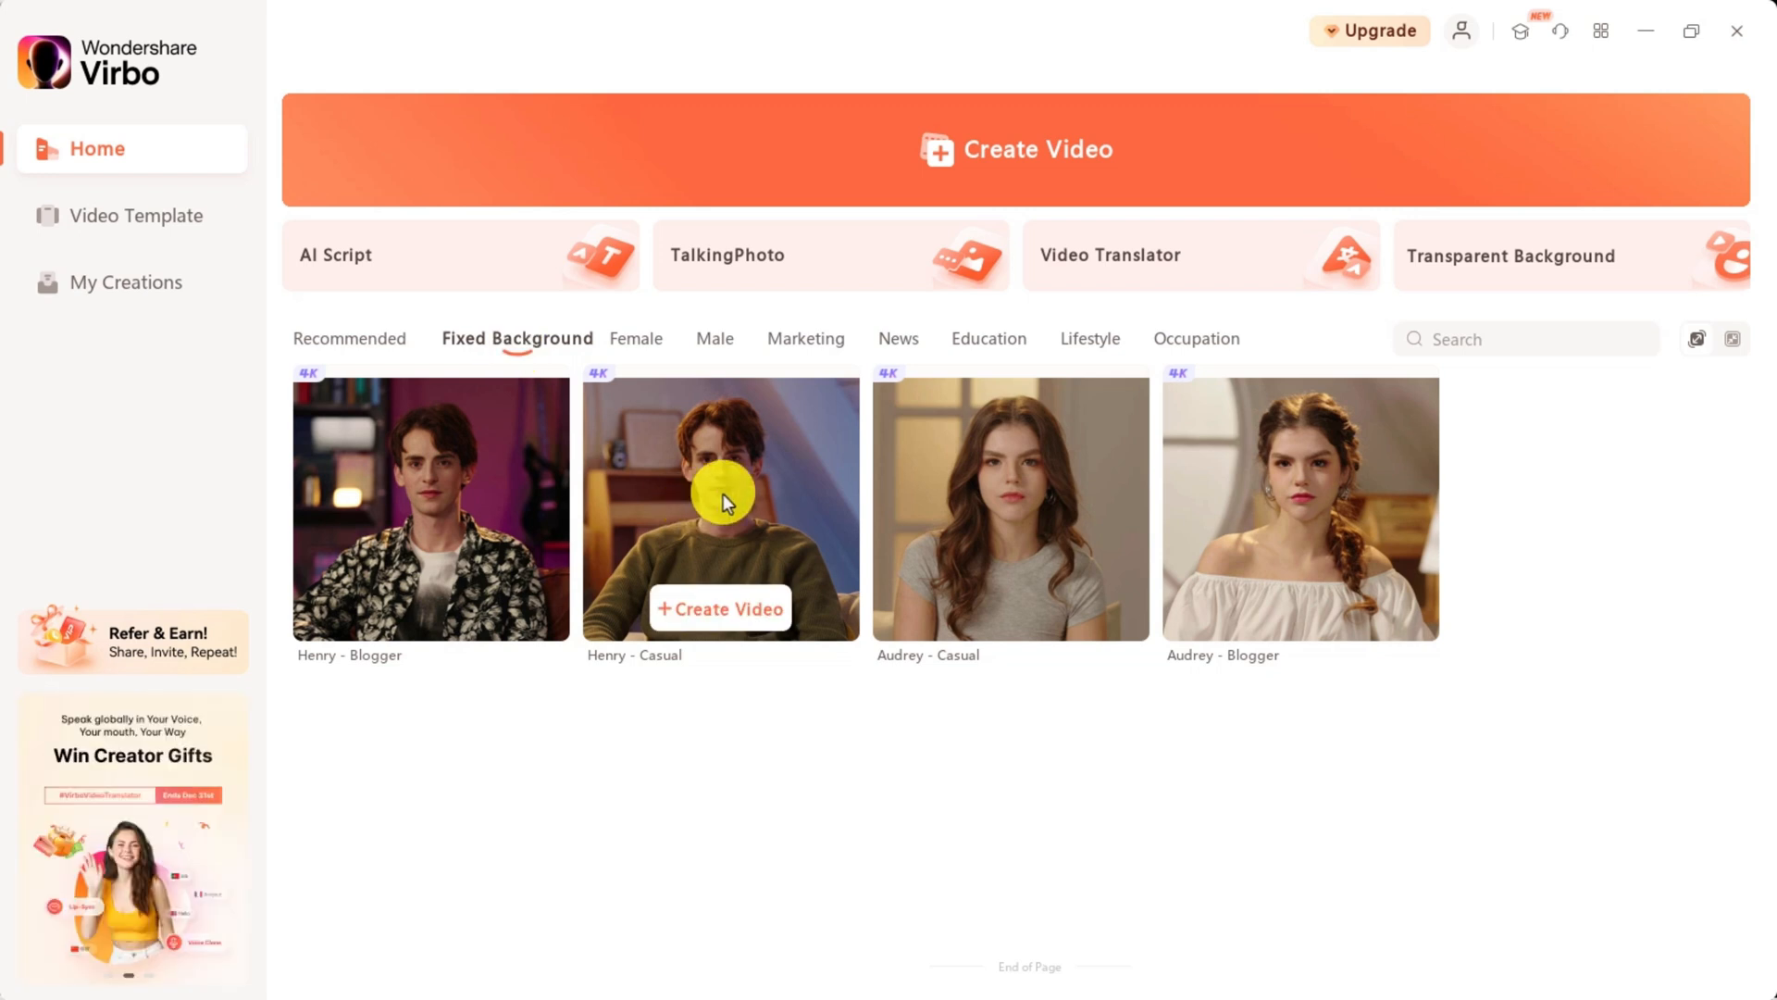
mouse_move(1102, 518)
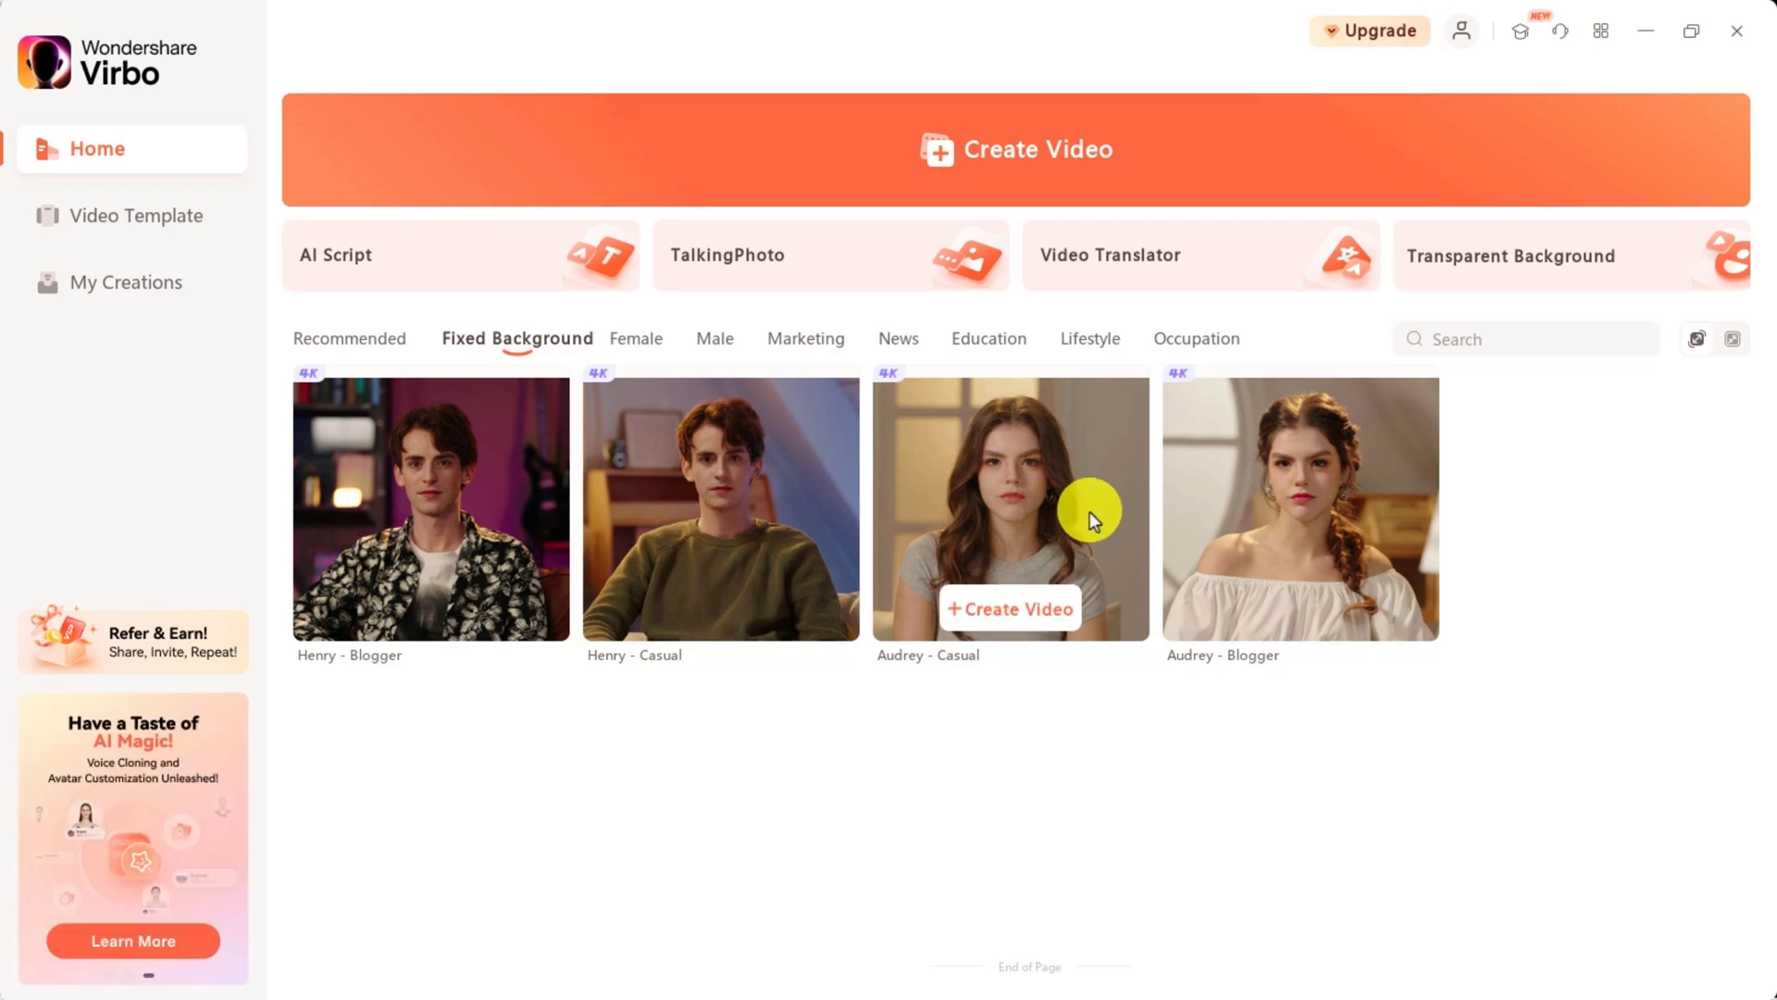
mouse_move(820, 414)
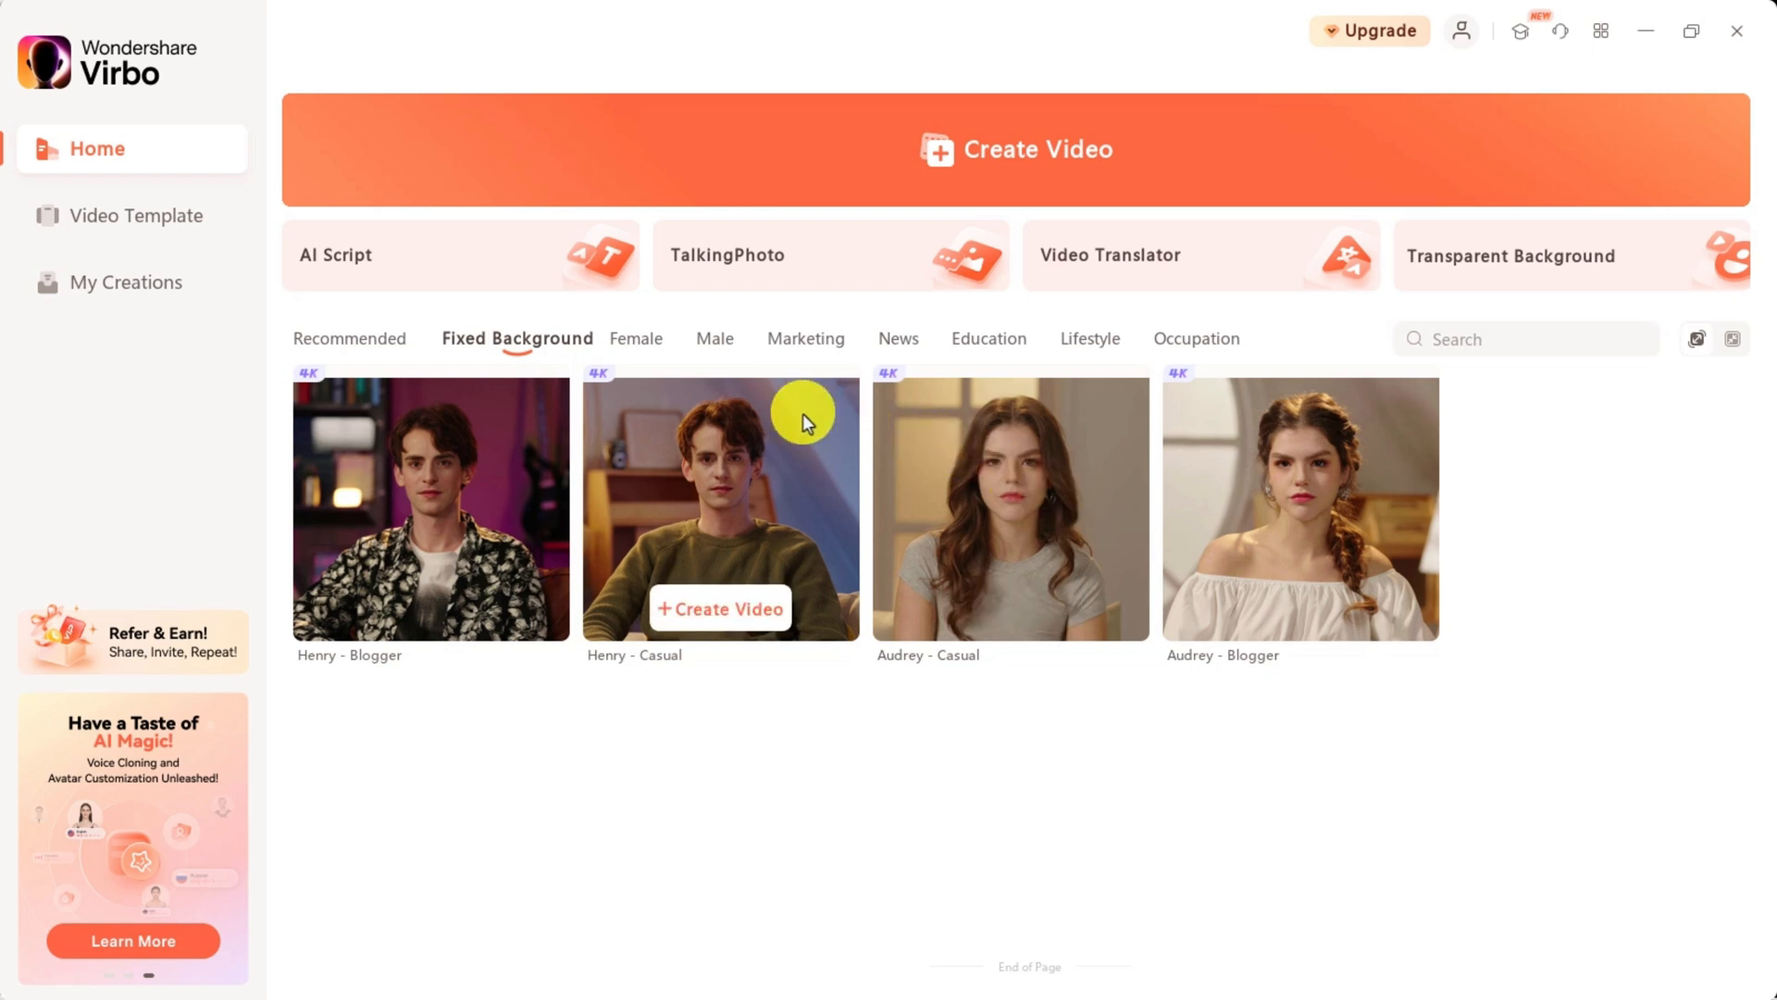
click(648, 344)
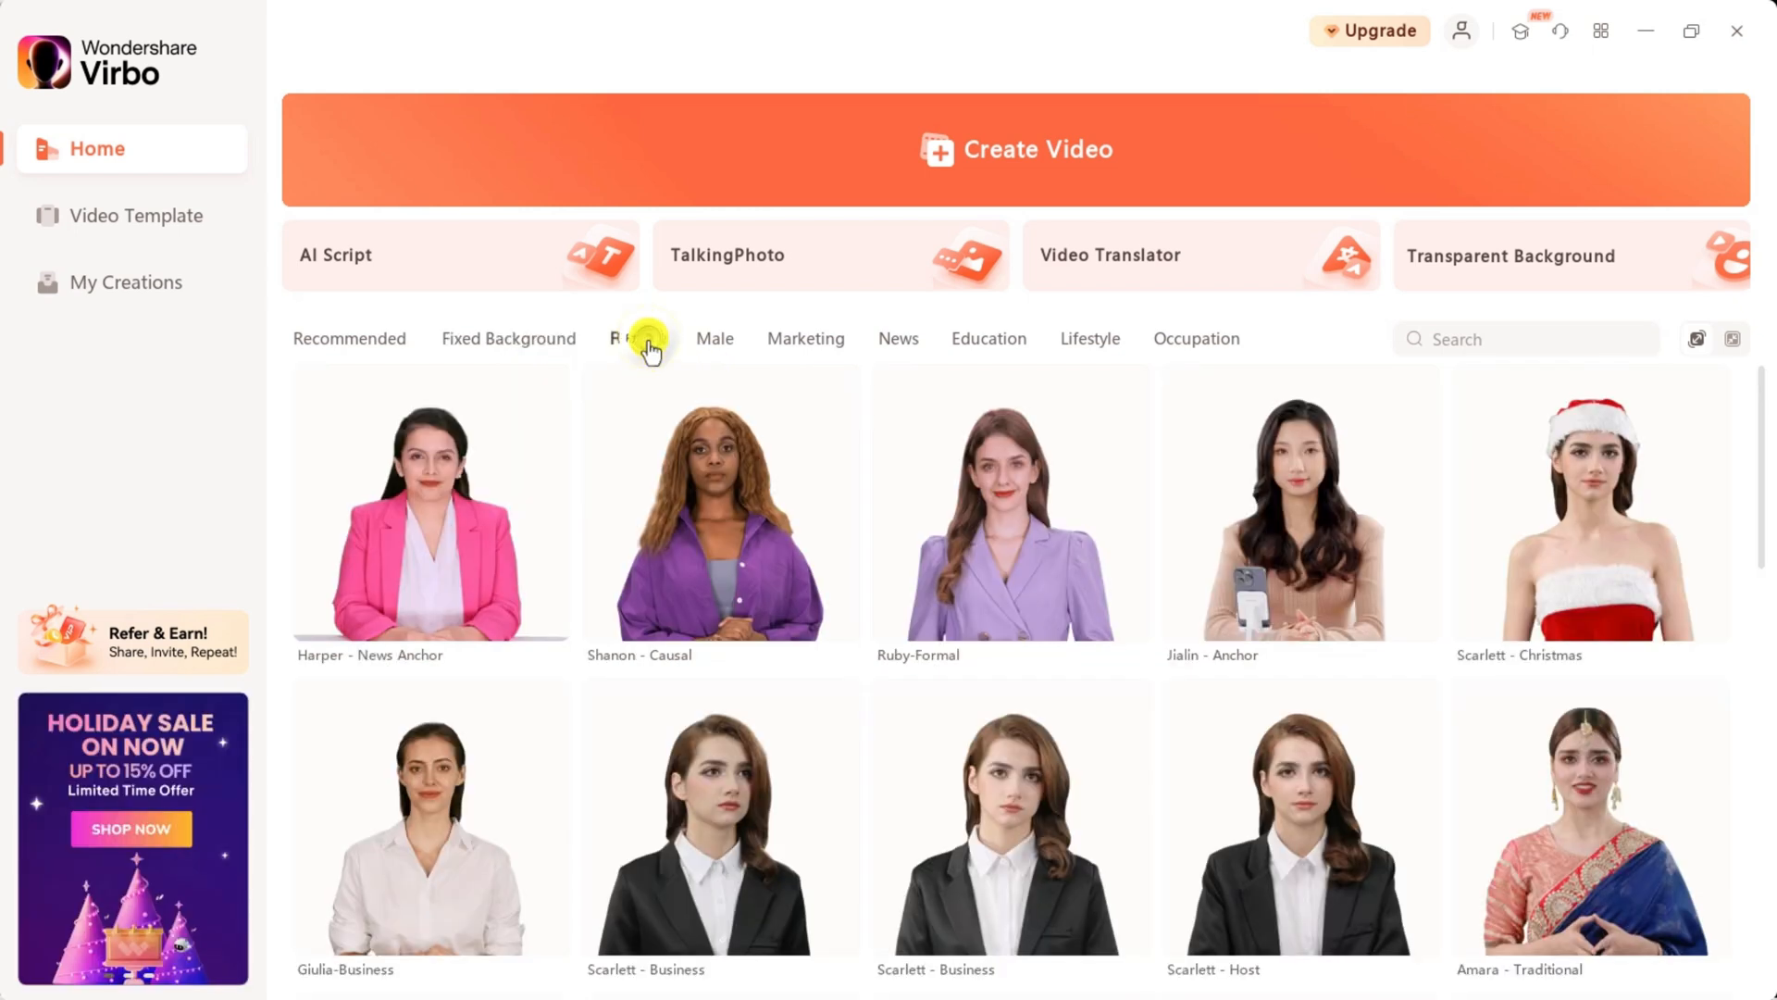
mouse_move(698, 454)
click(715, 341)
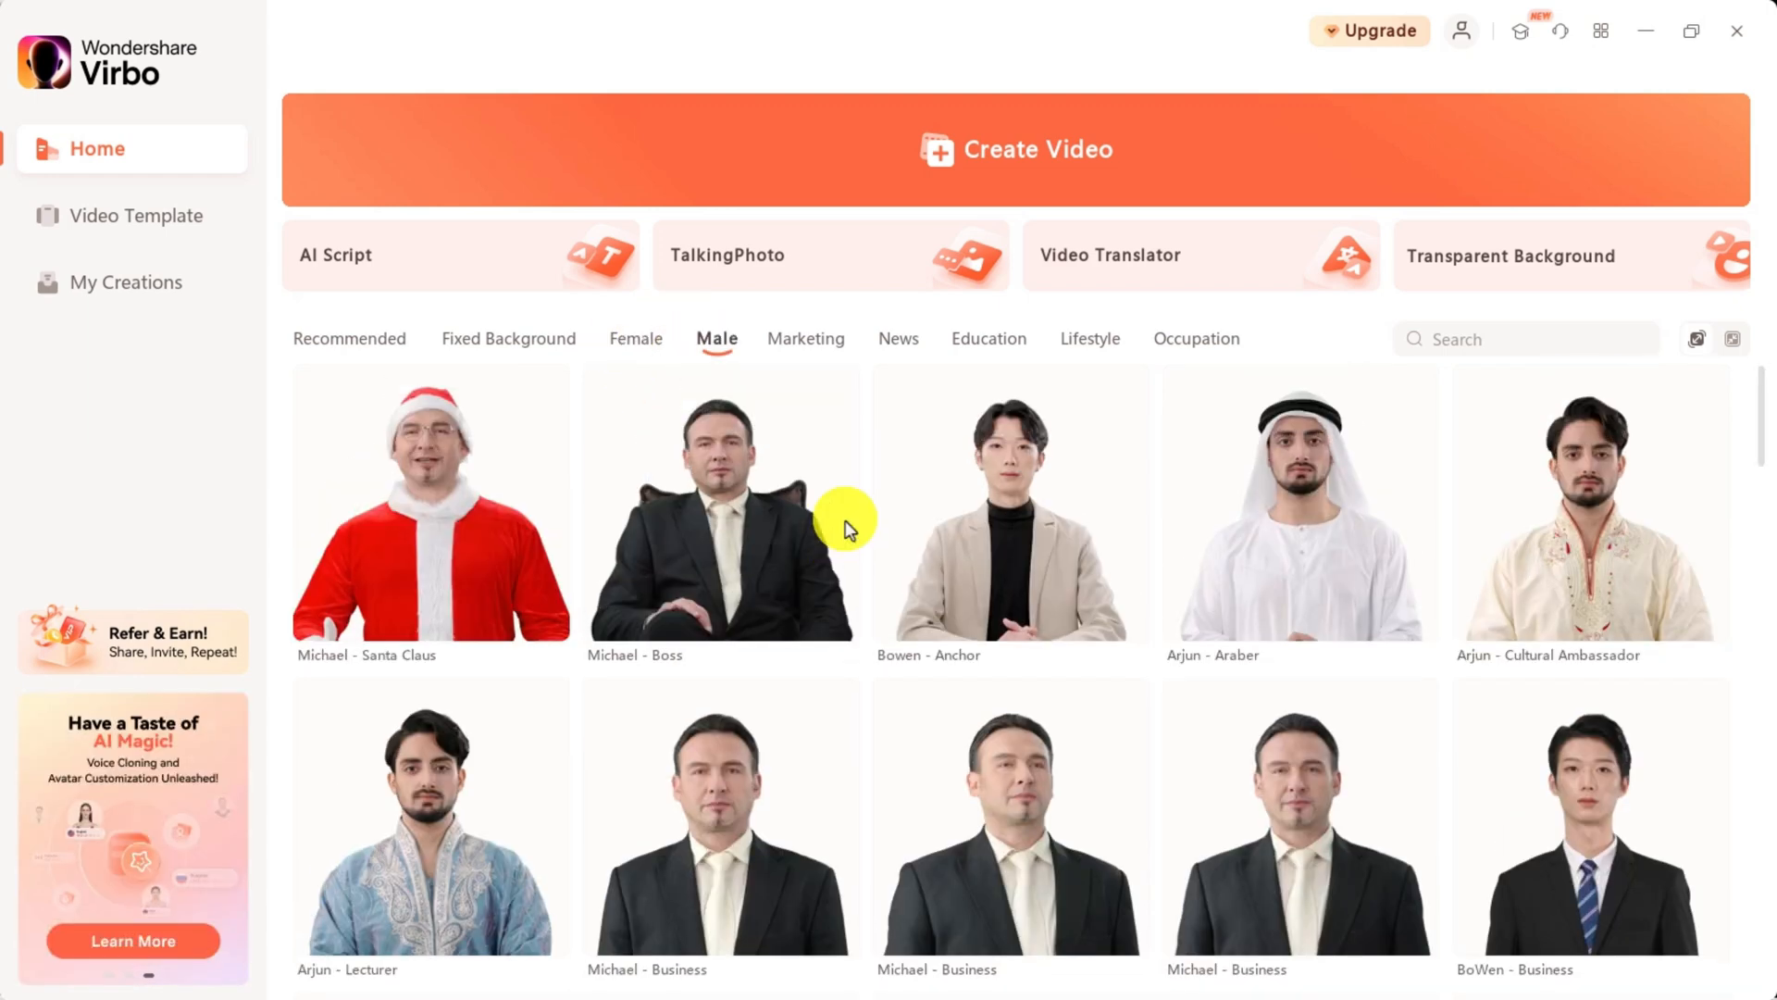
mouse_move(846, 523)
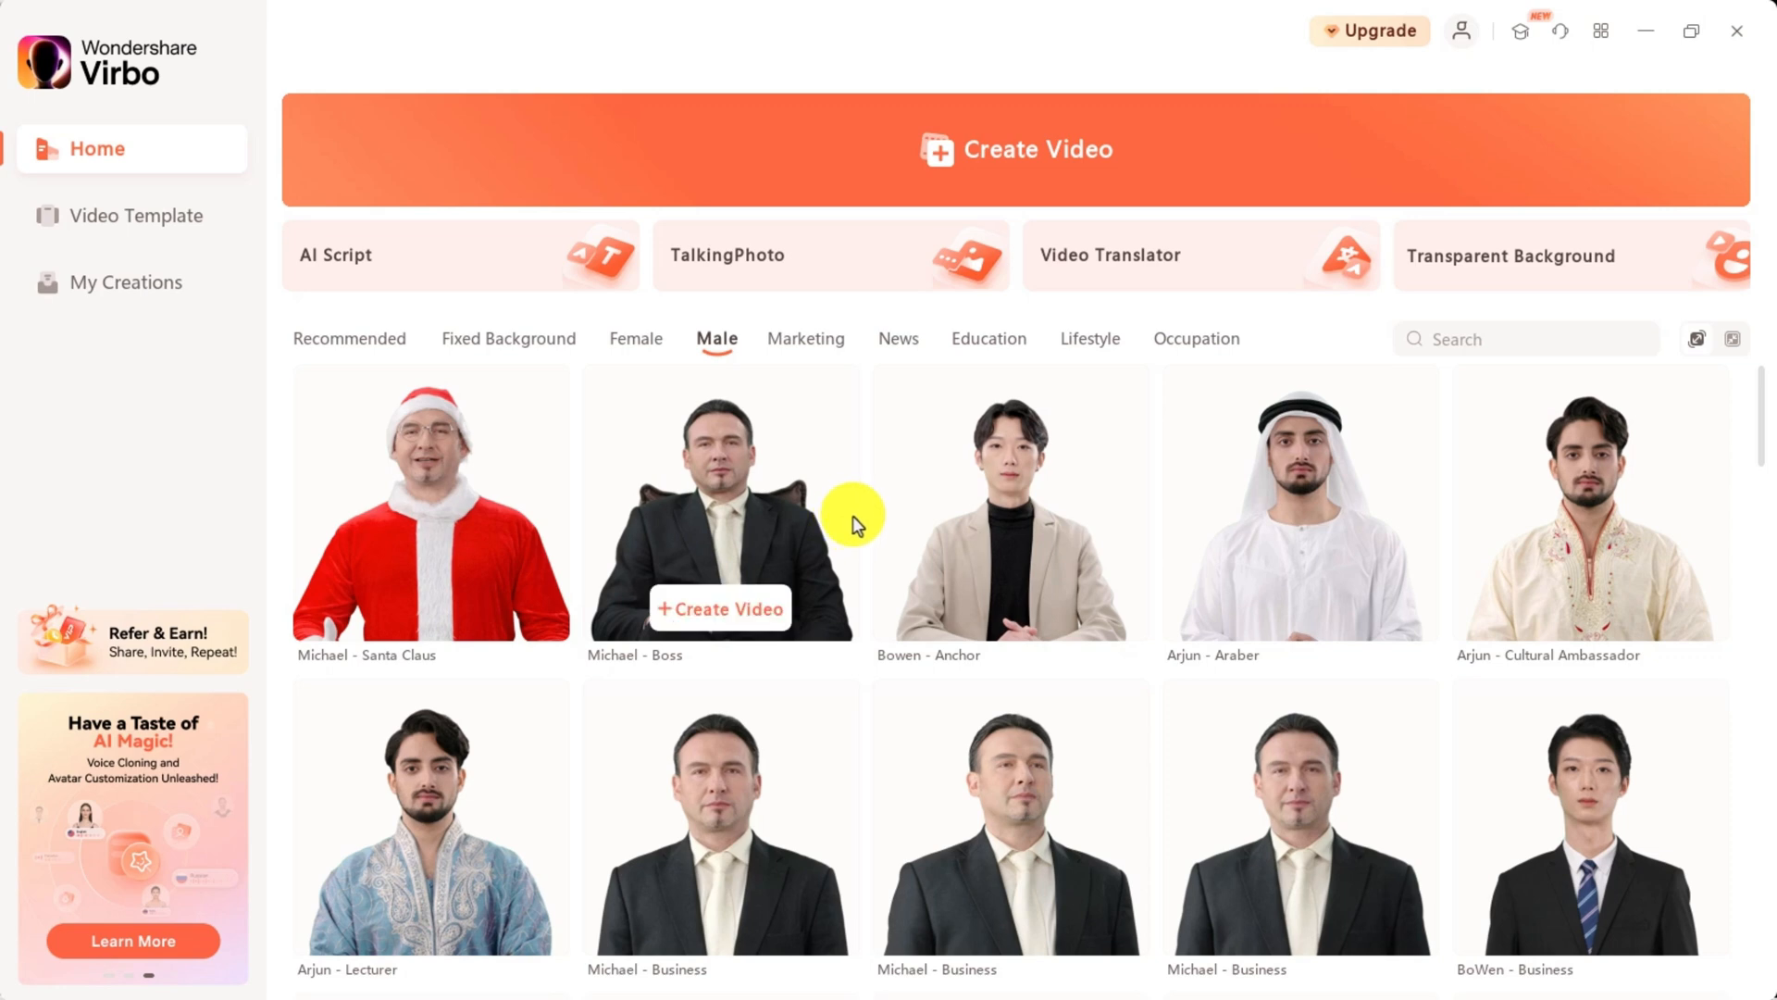
click(813, 343)
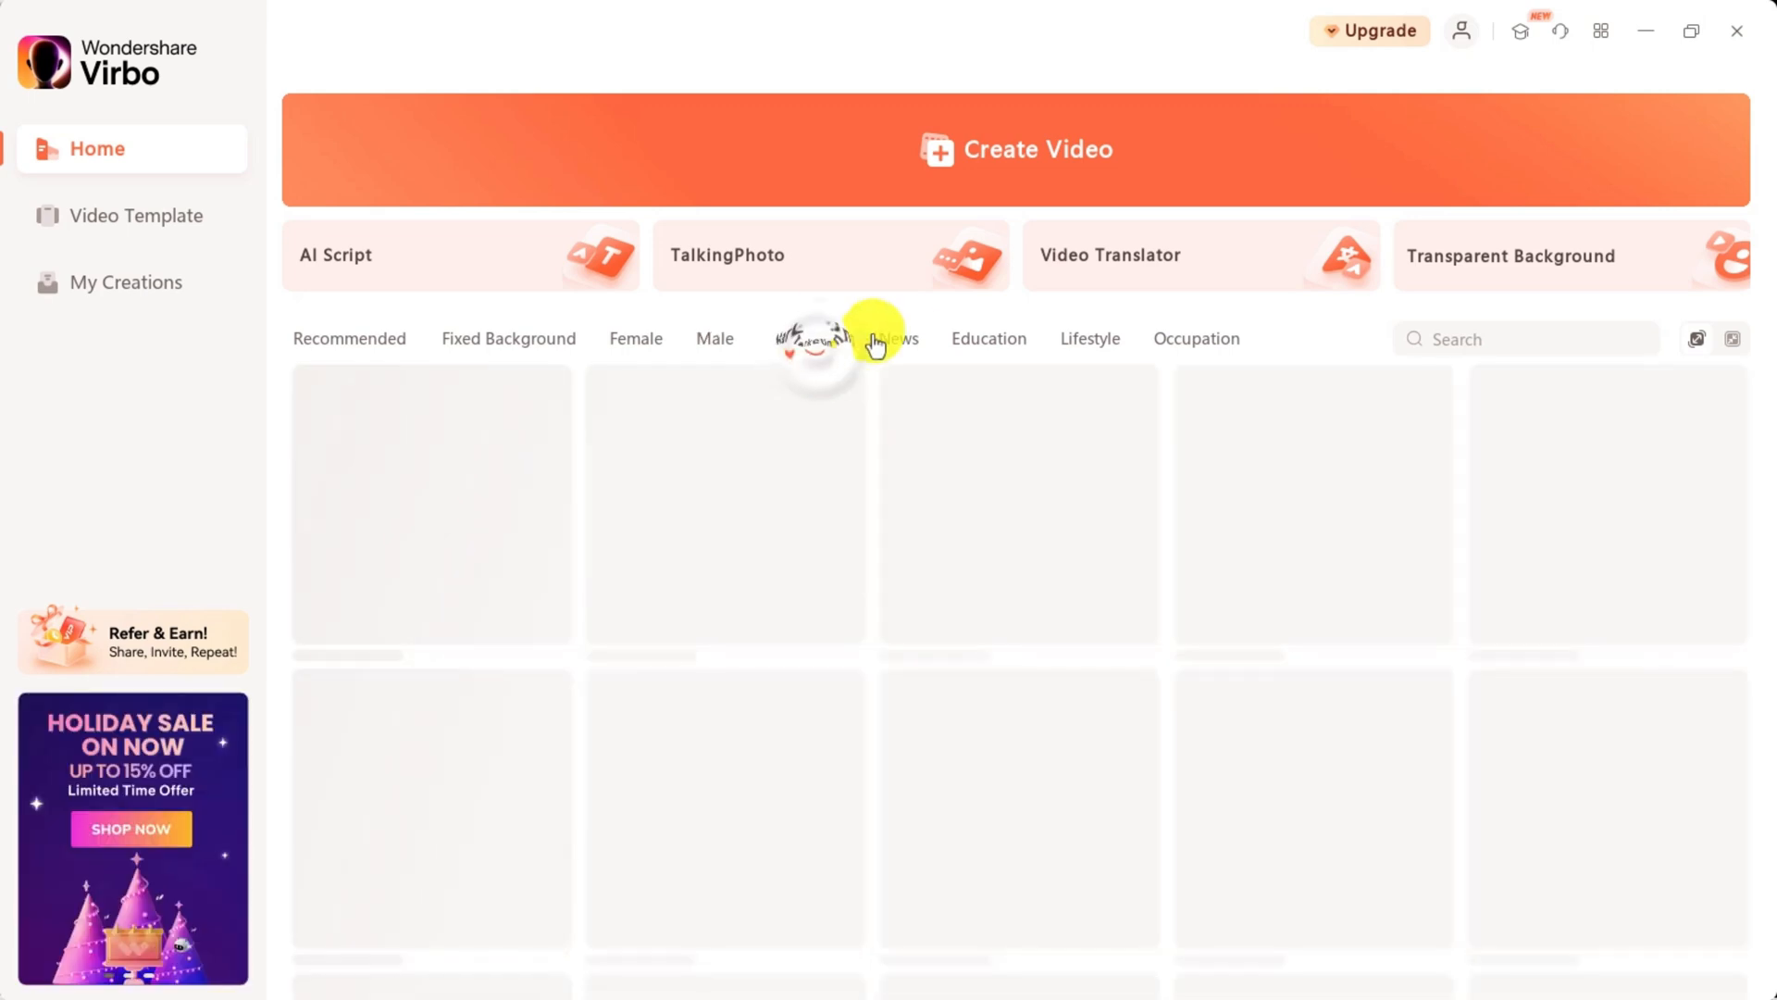
click(904, 343)
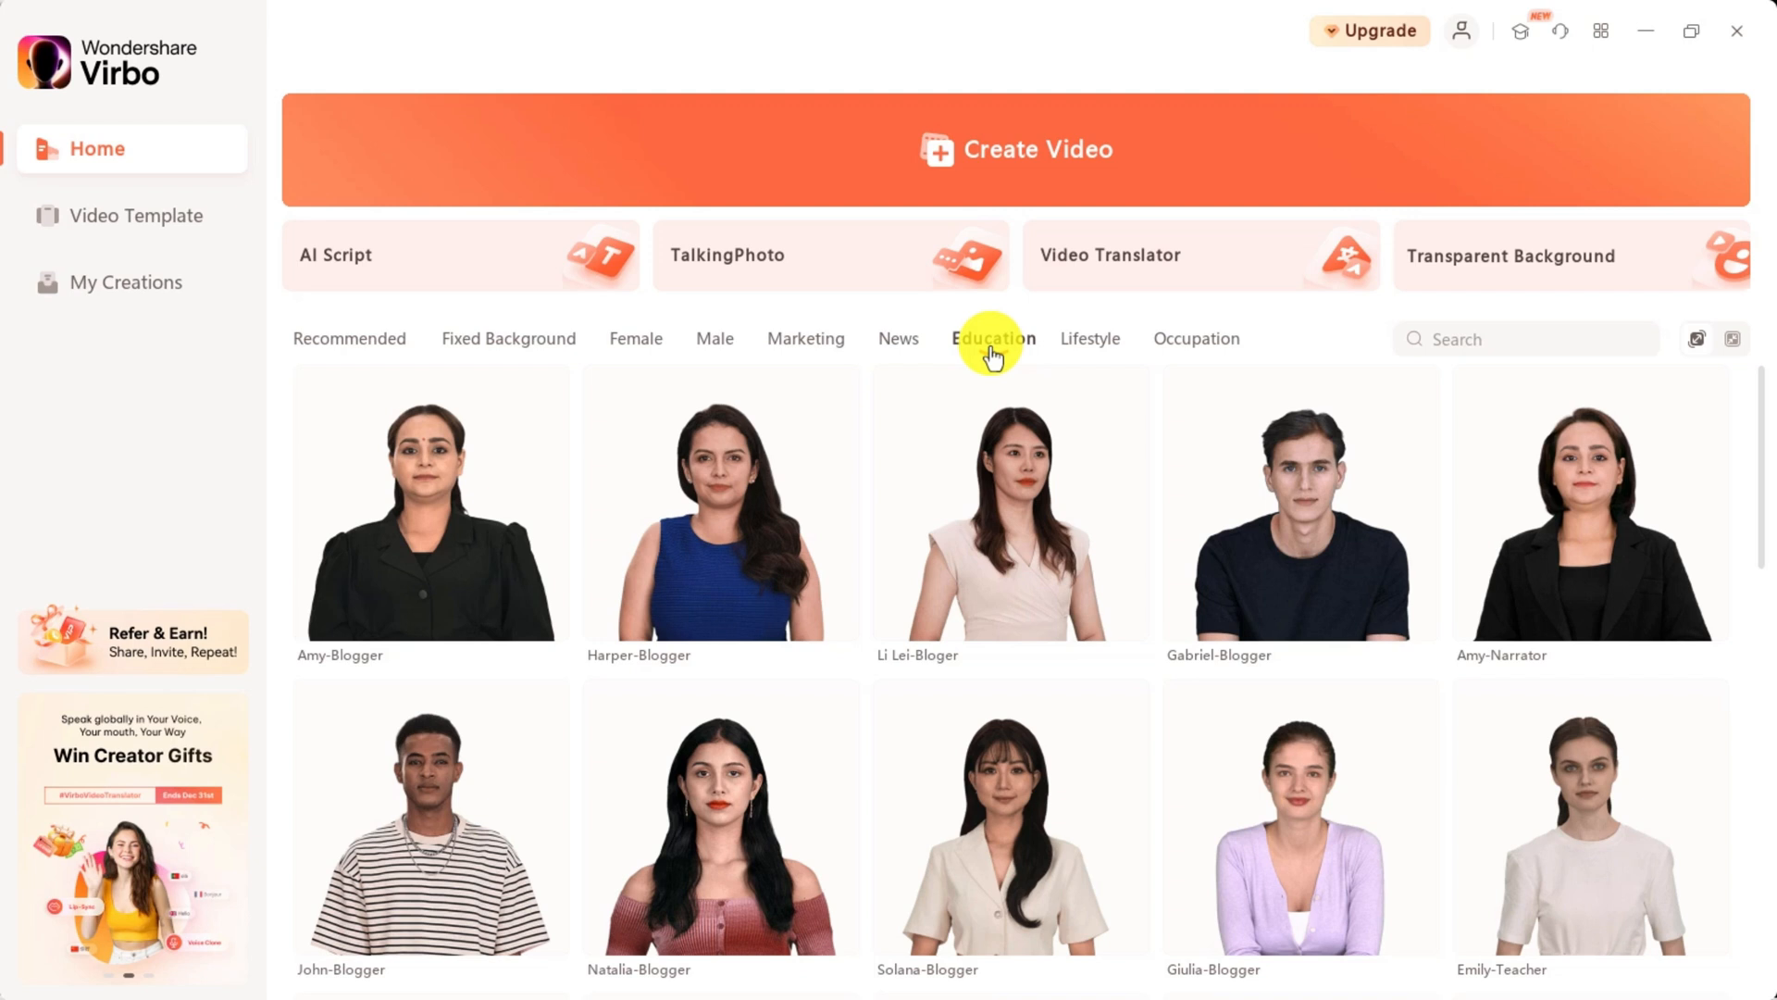
click(992, 352)
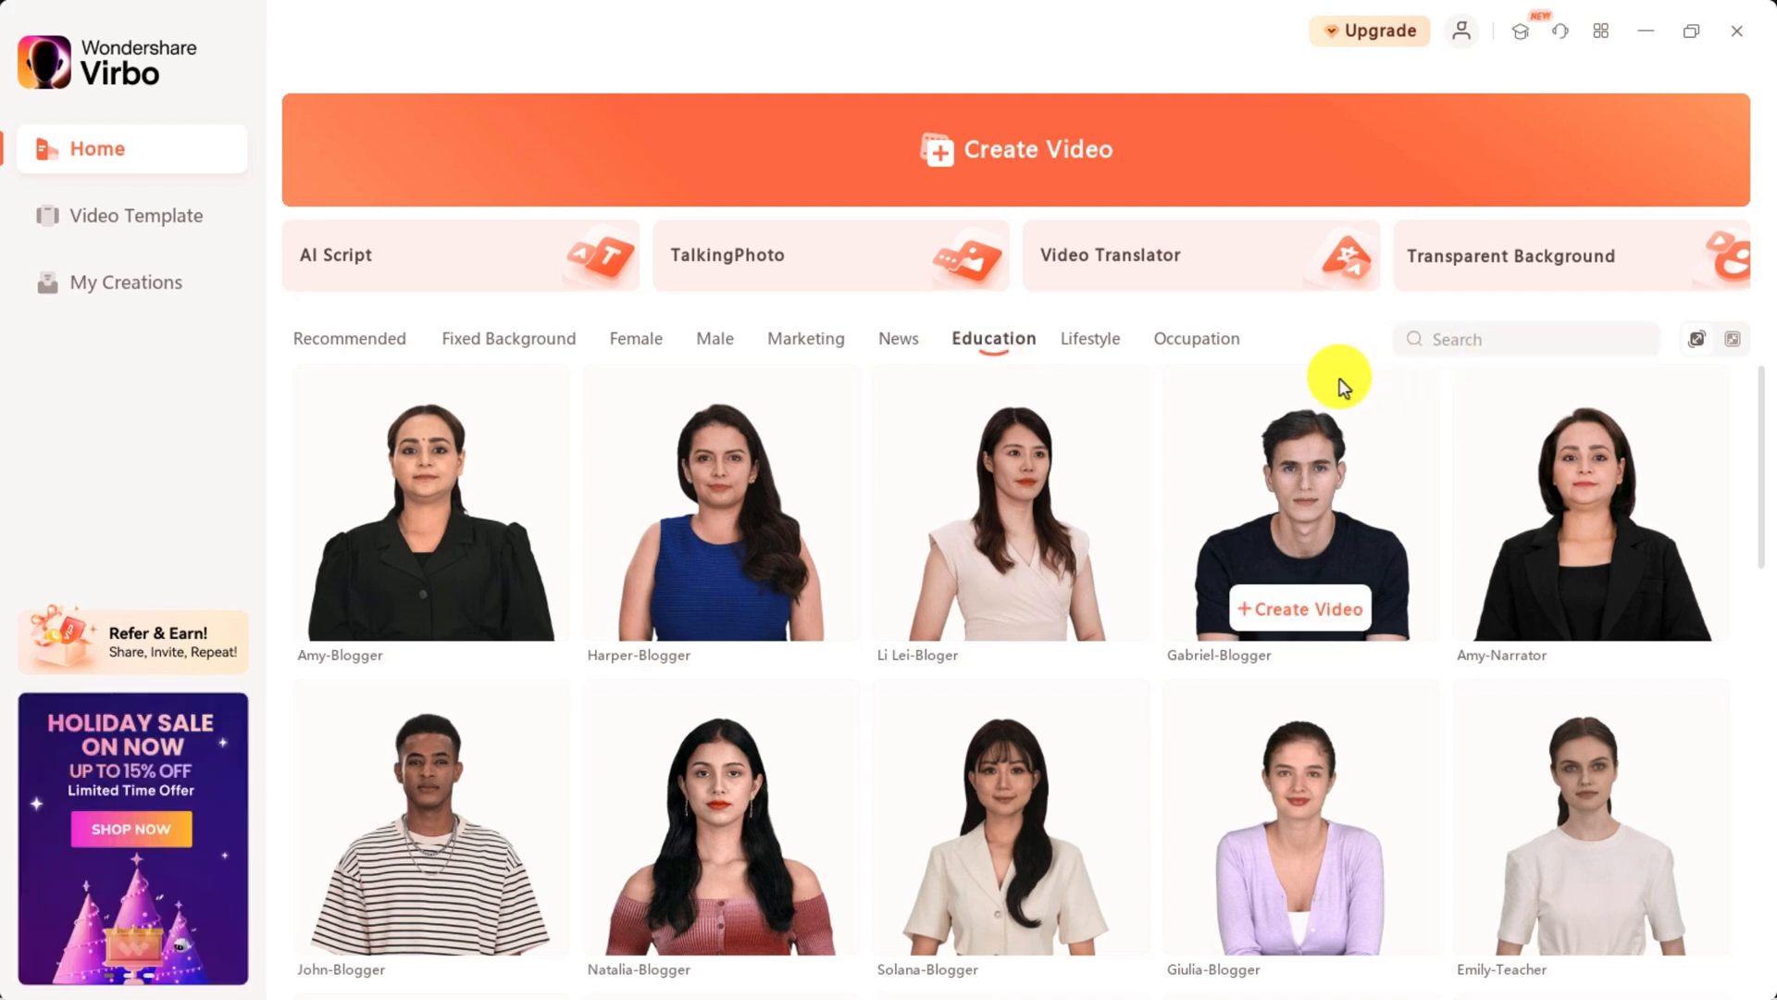
click(1500, 341)
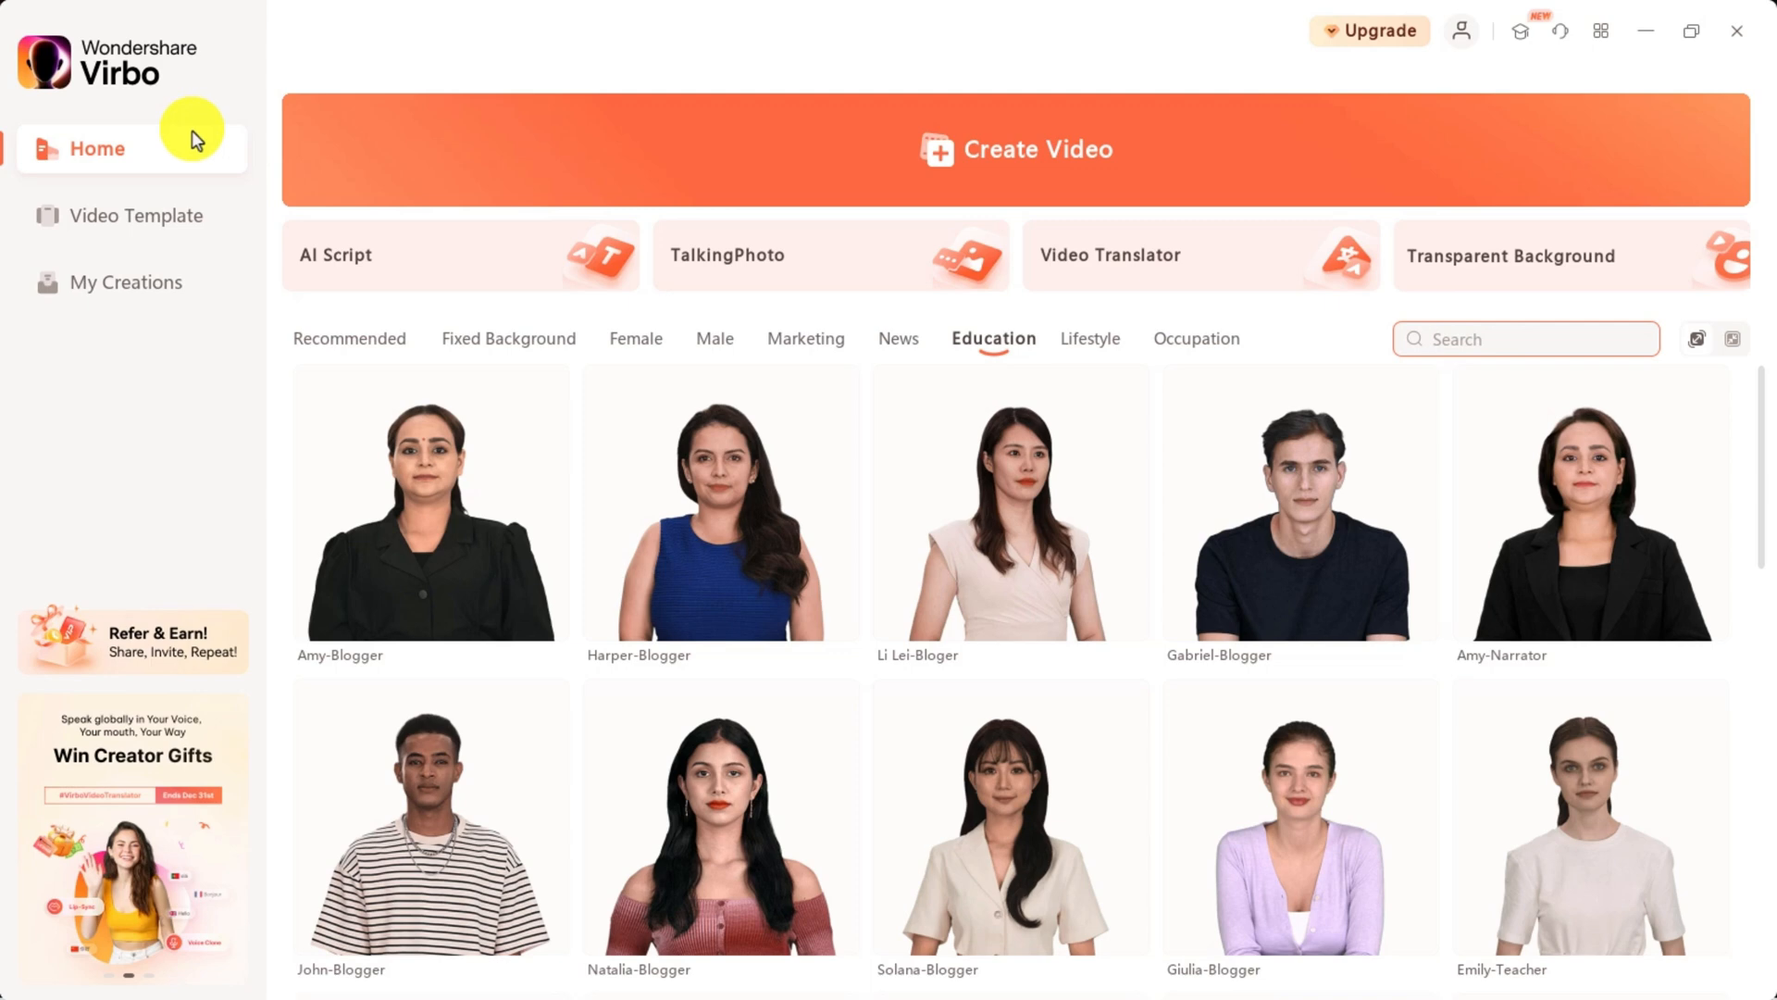
View the common video templates in 9:16 portrait ratio and in 16:9 landscape ratio
click(134, 227)
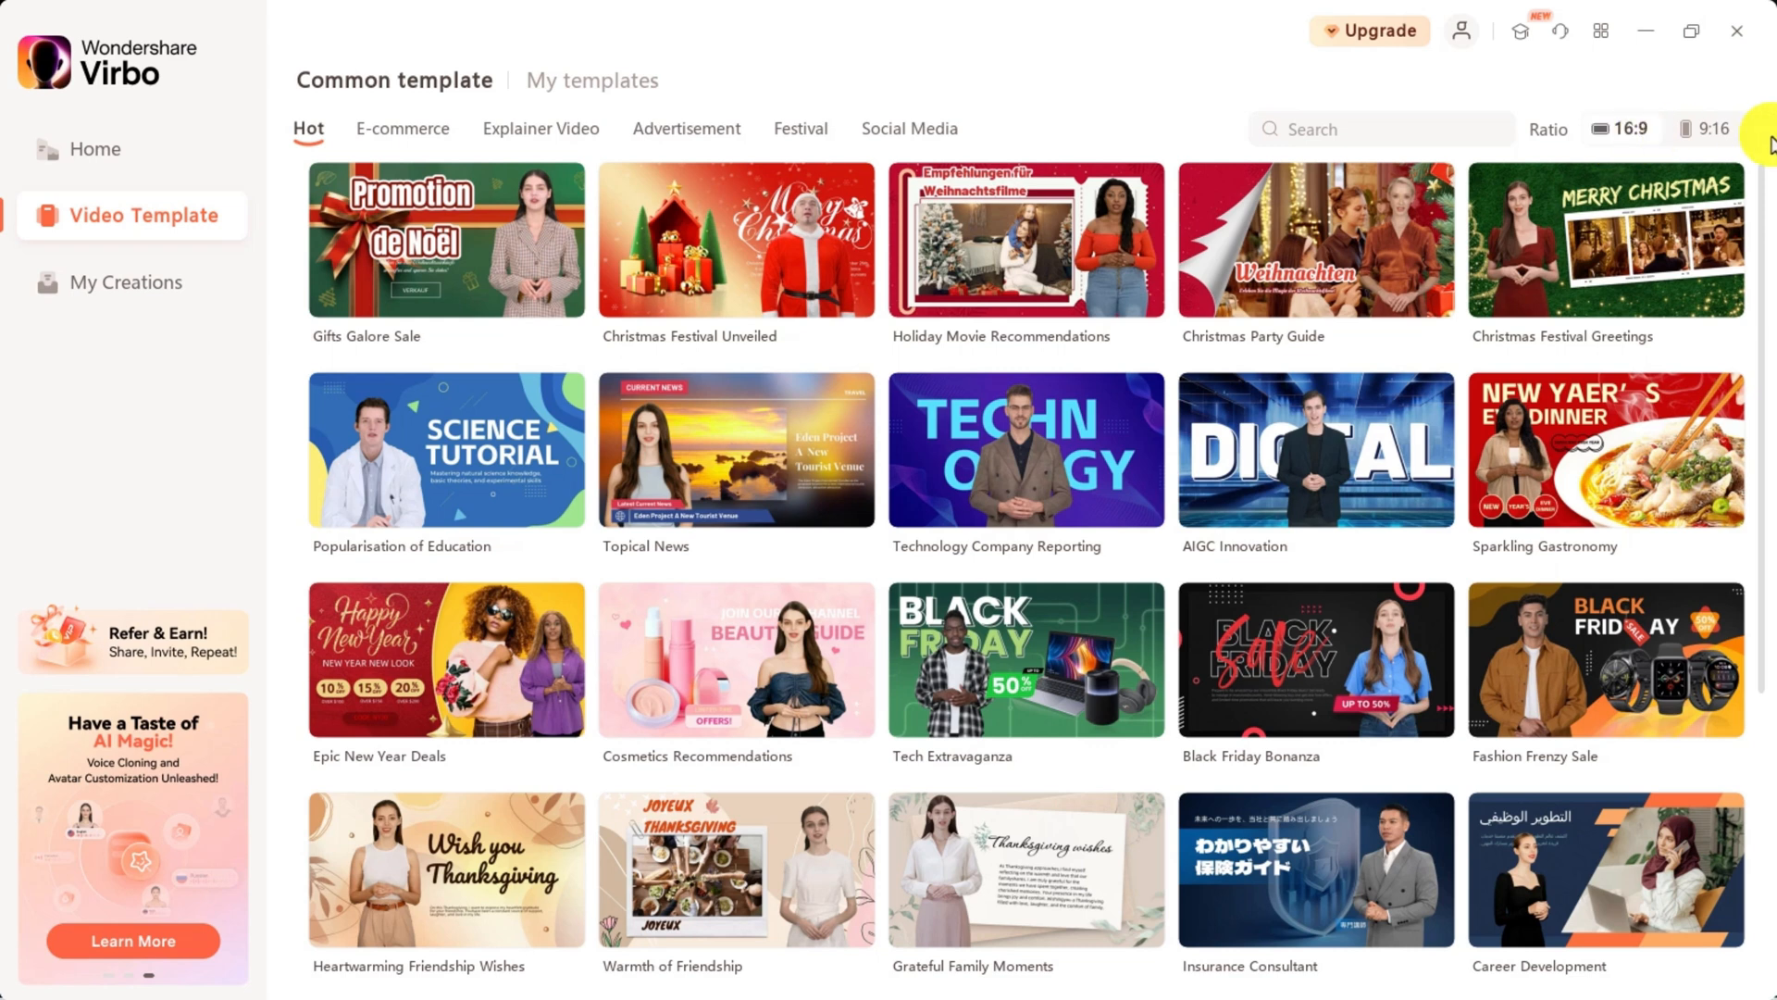
click(1714, 130)
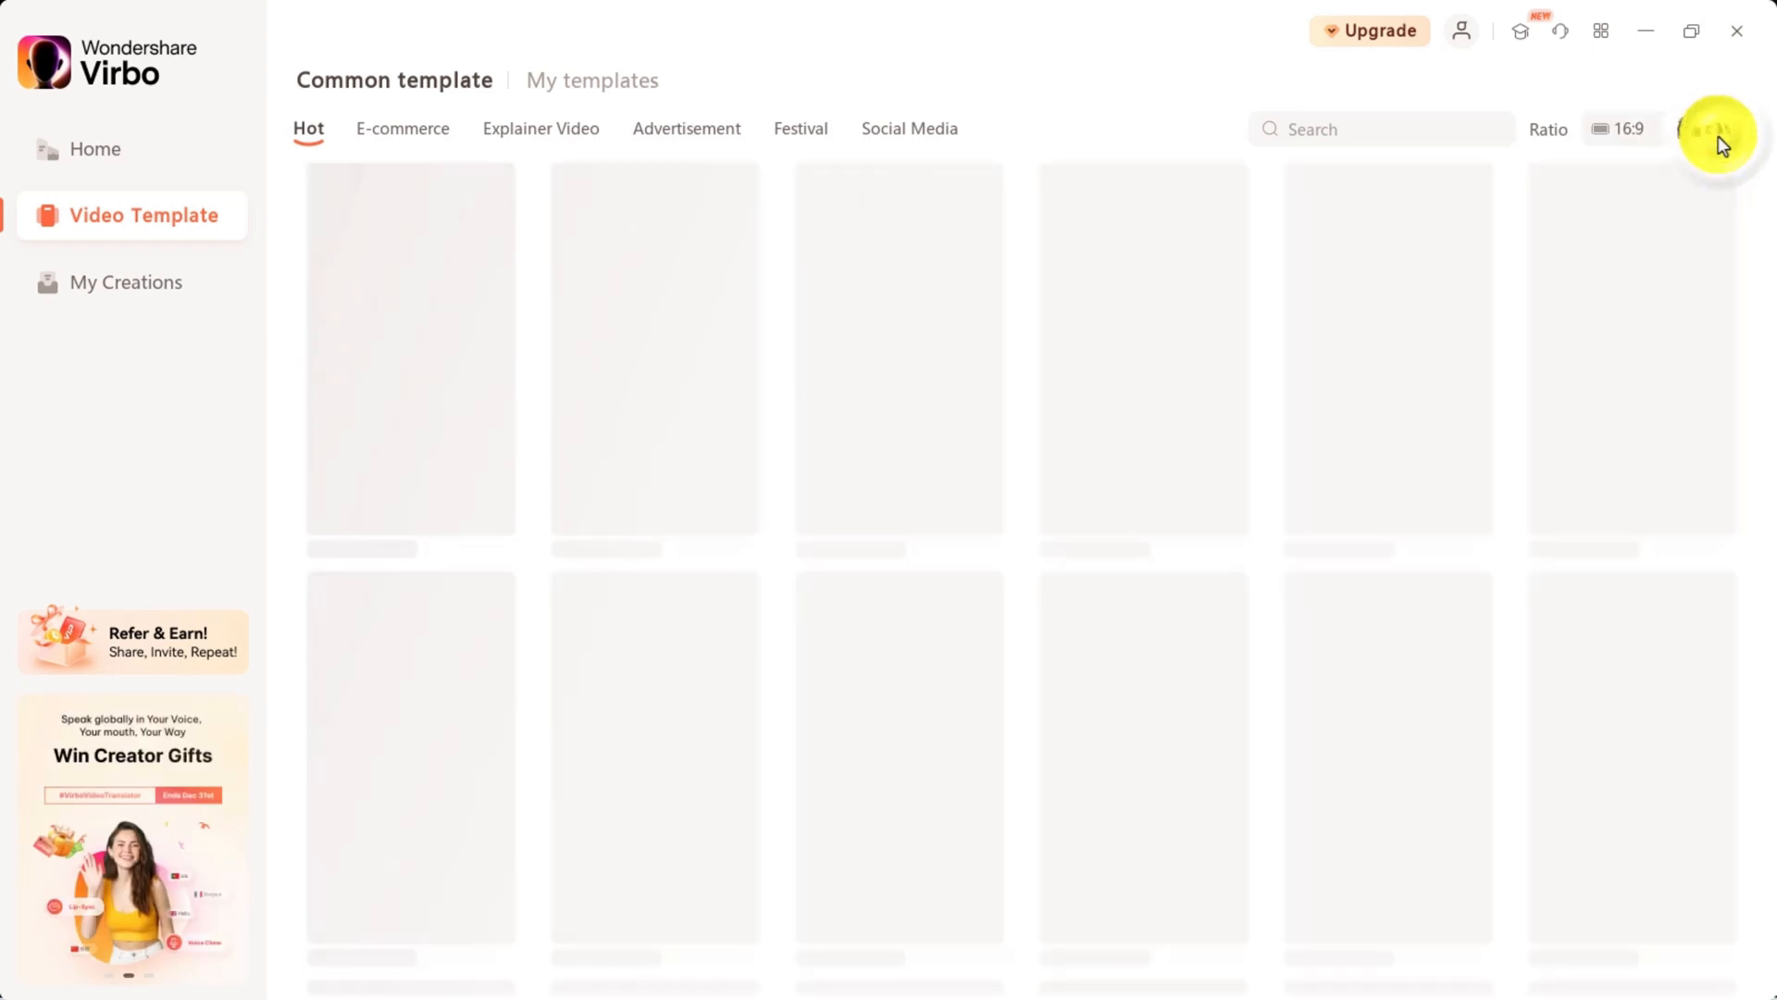
click(1604, 125)
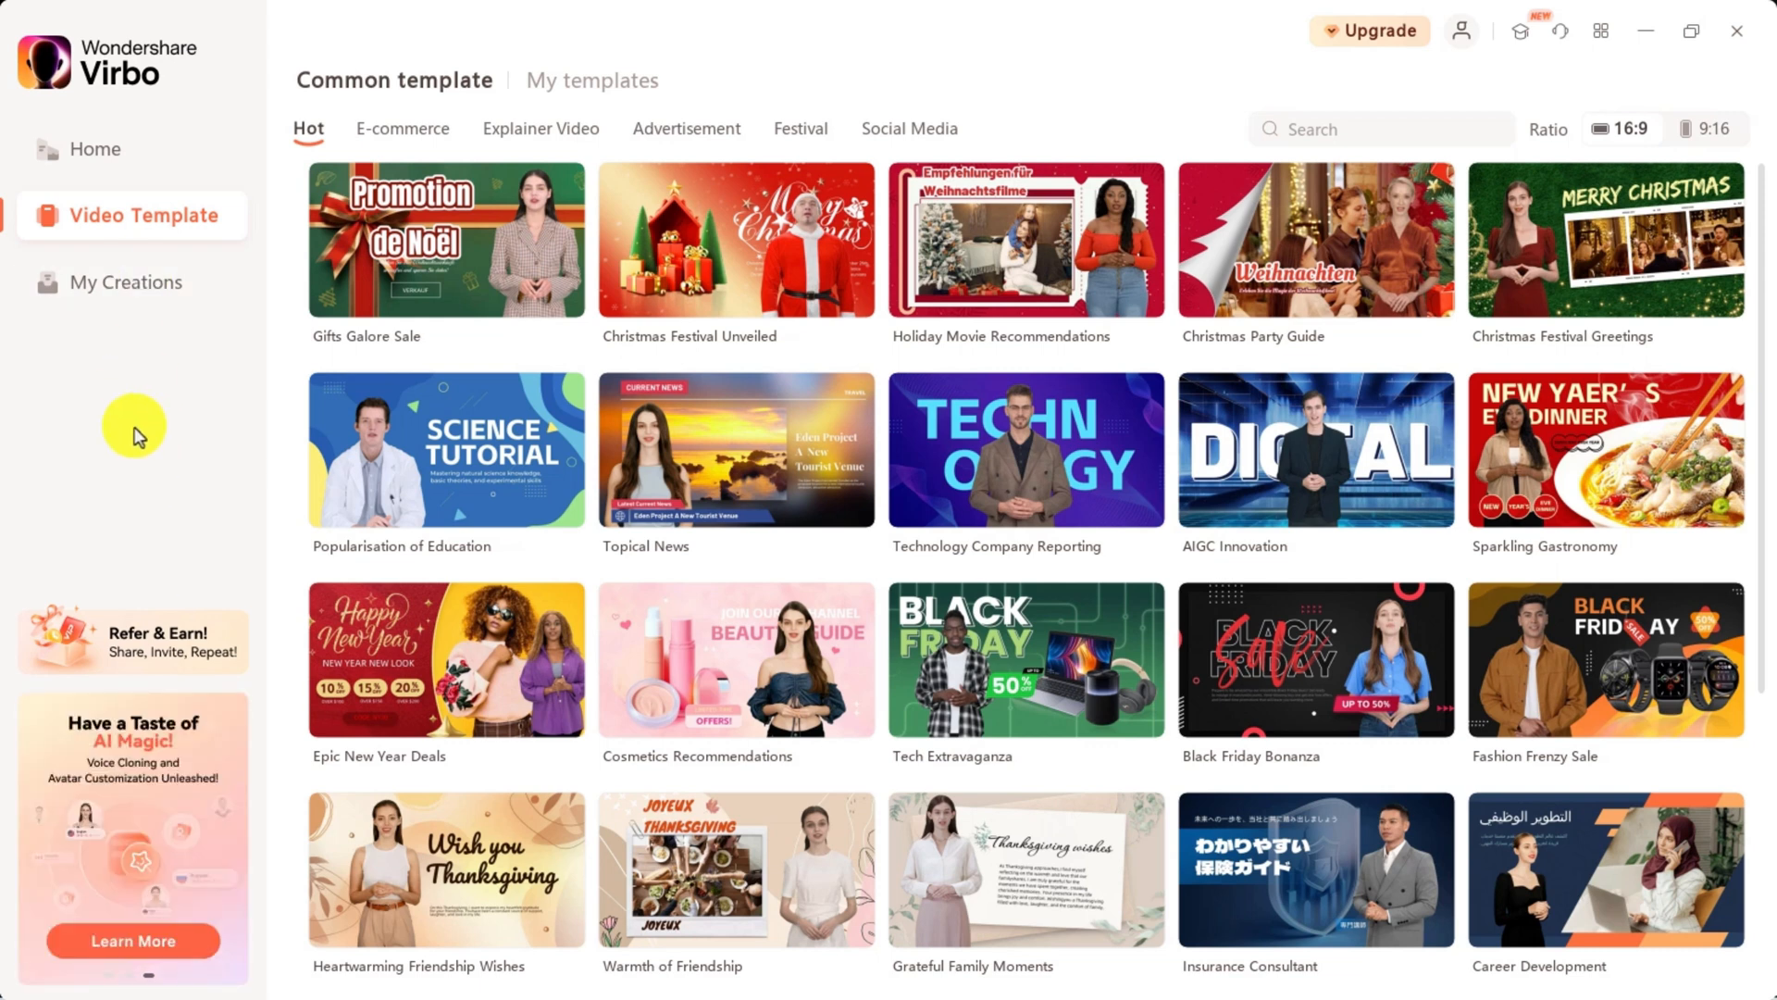
Create a new video from the home page with the Landscape 16:9 aspect ratio
click(130, 156)
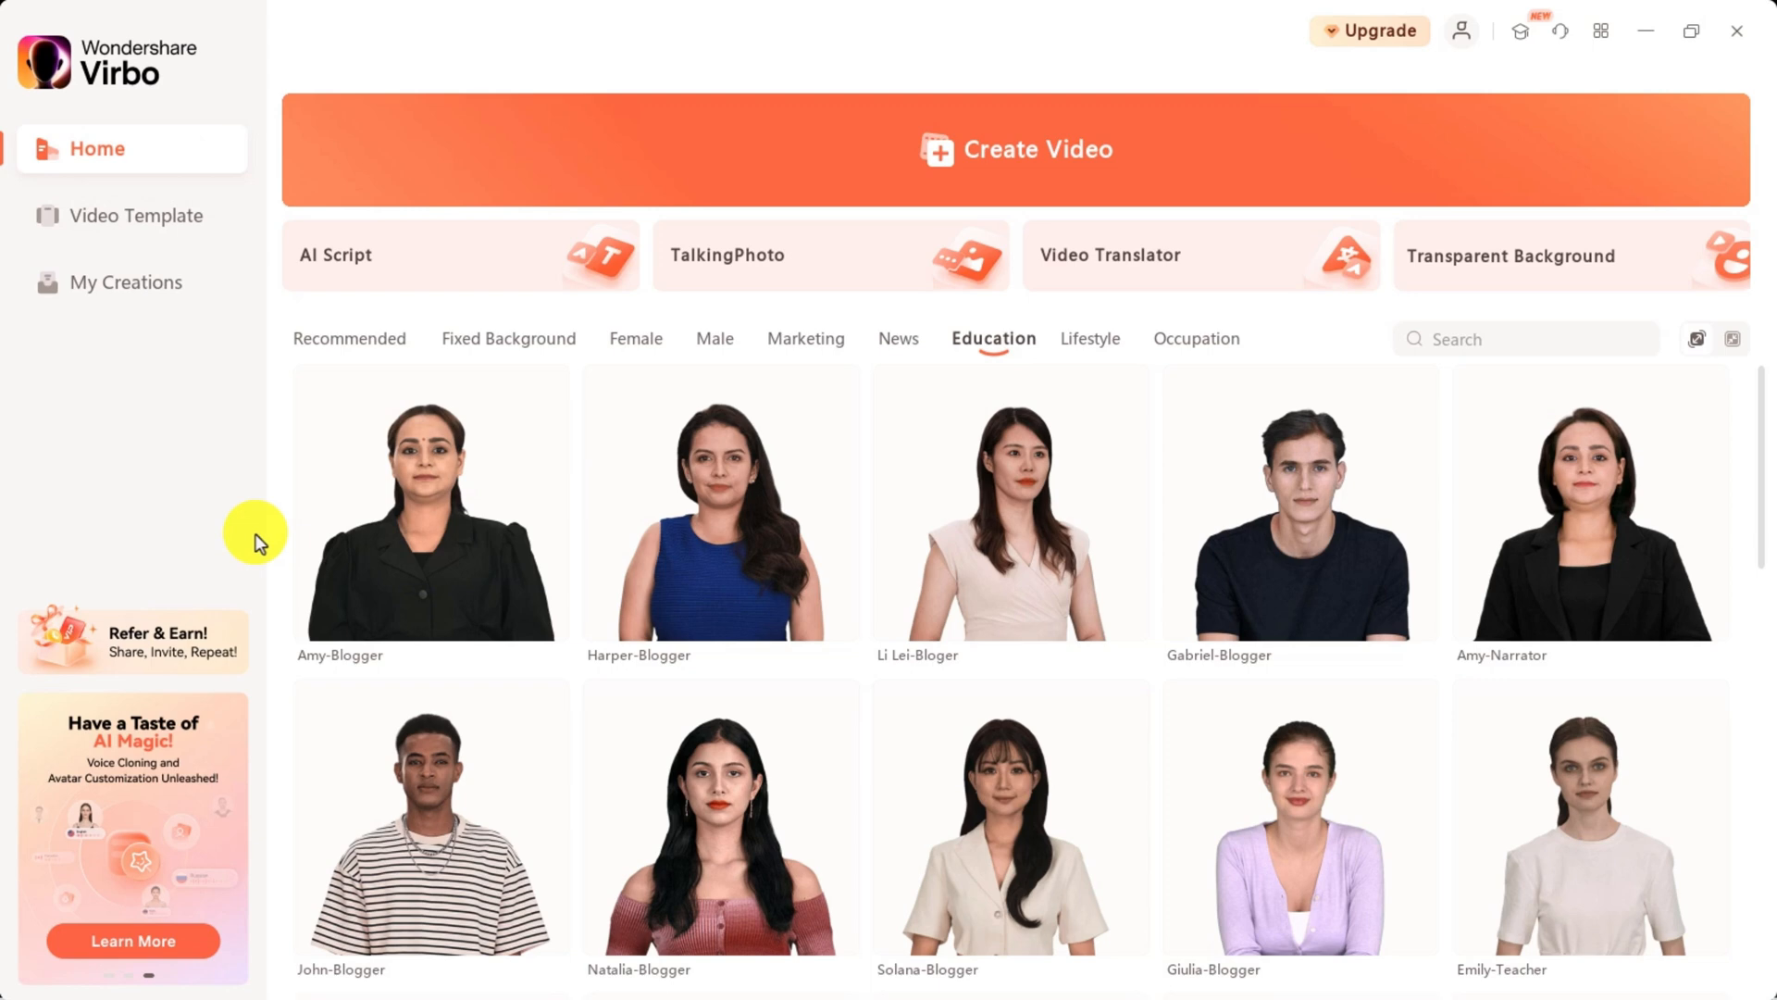
click(887, 176)
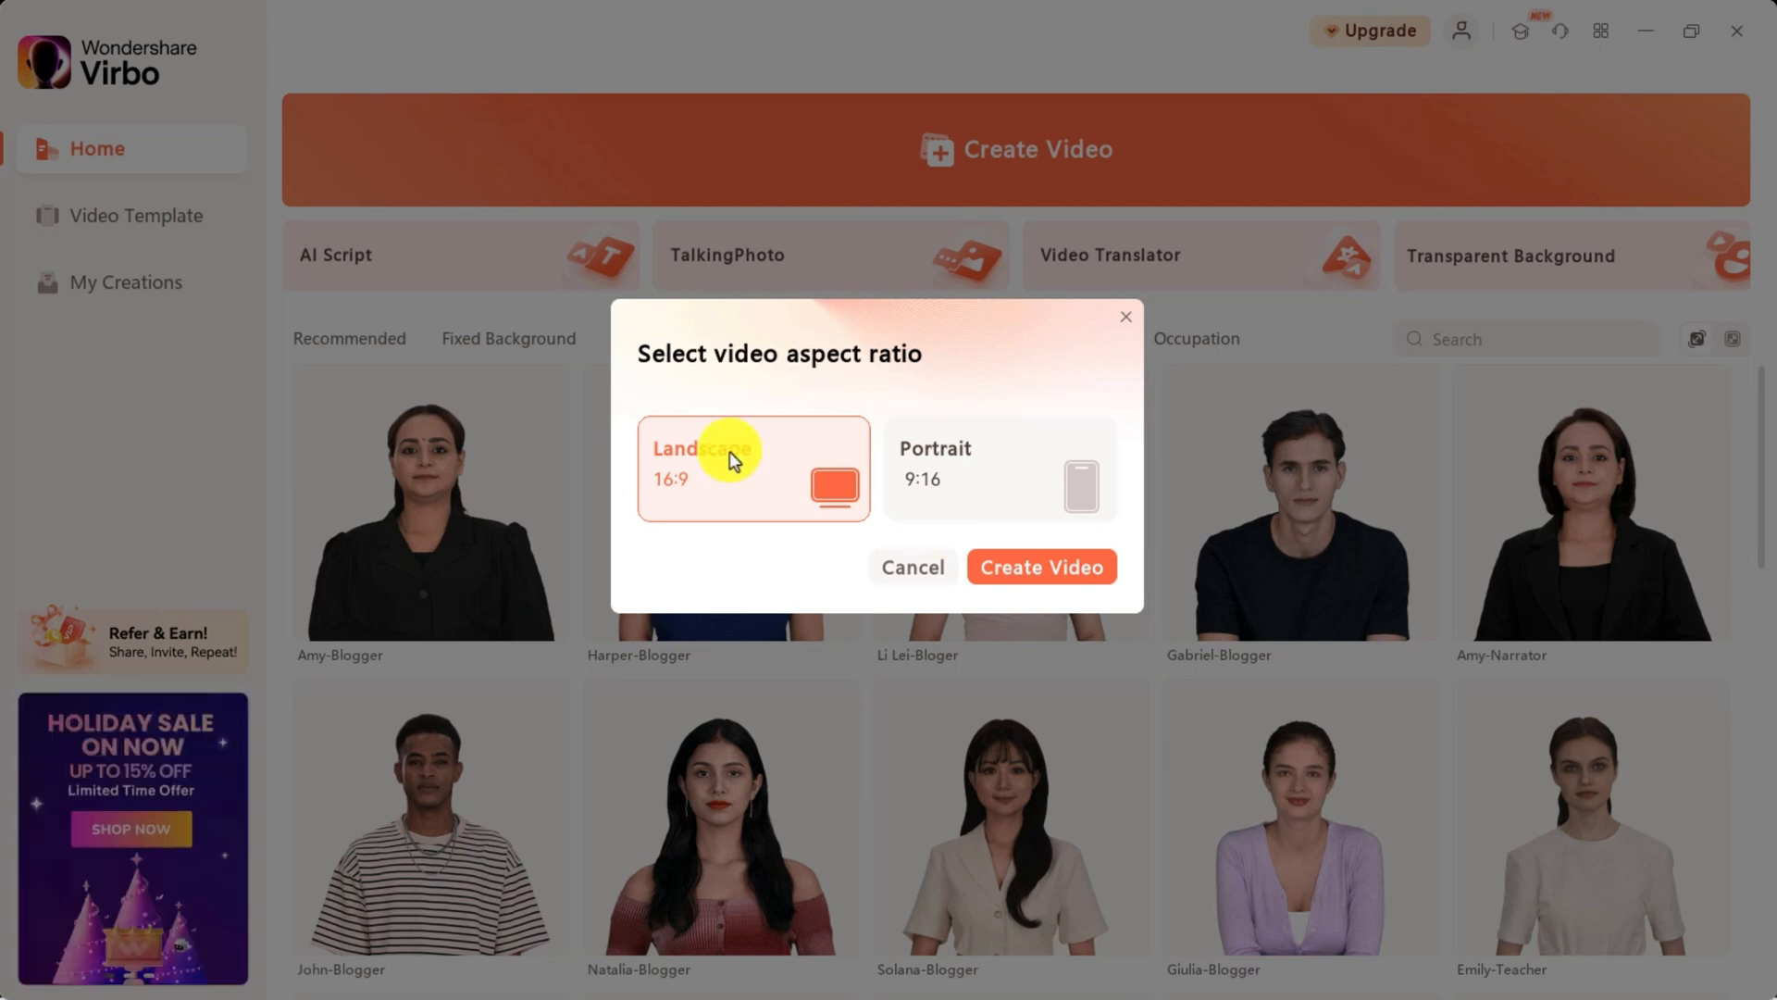
click(1041, 470)
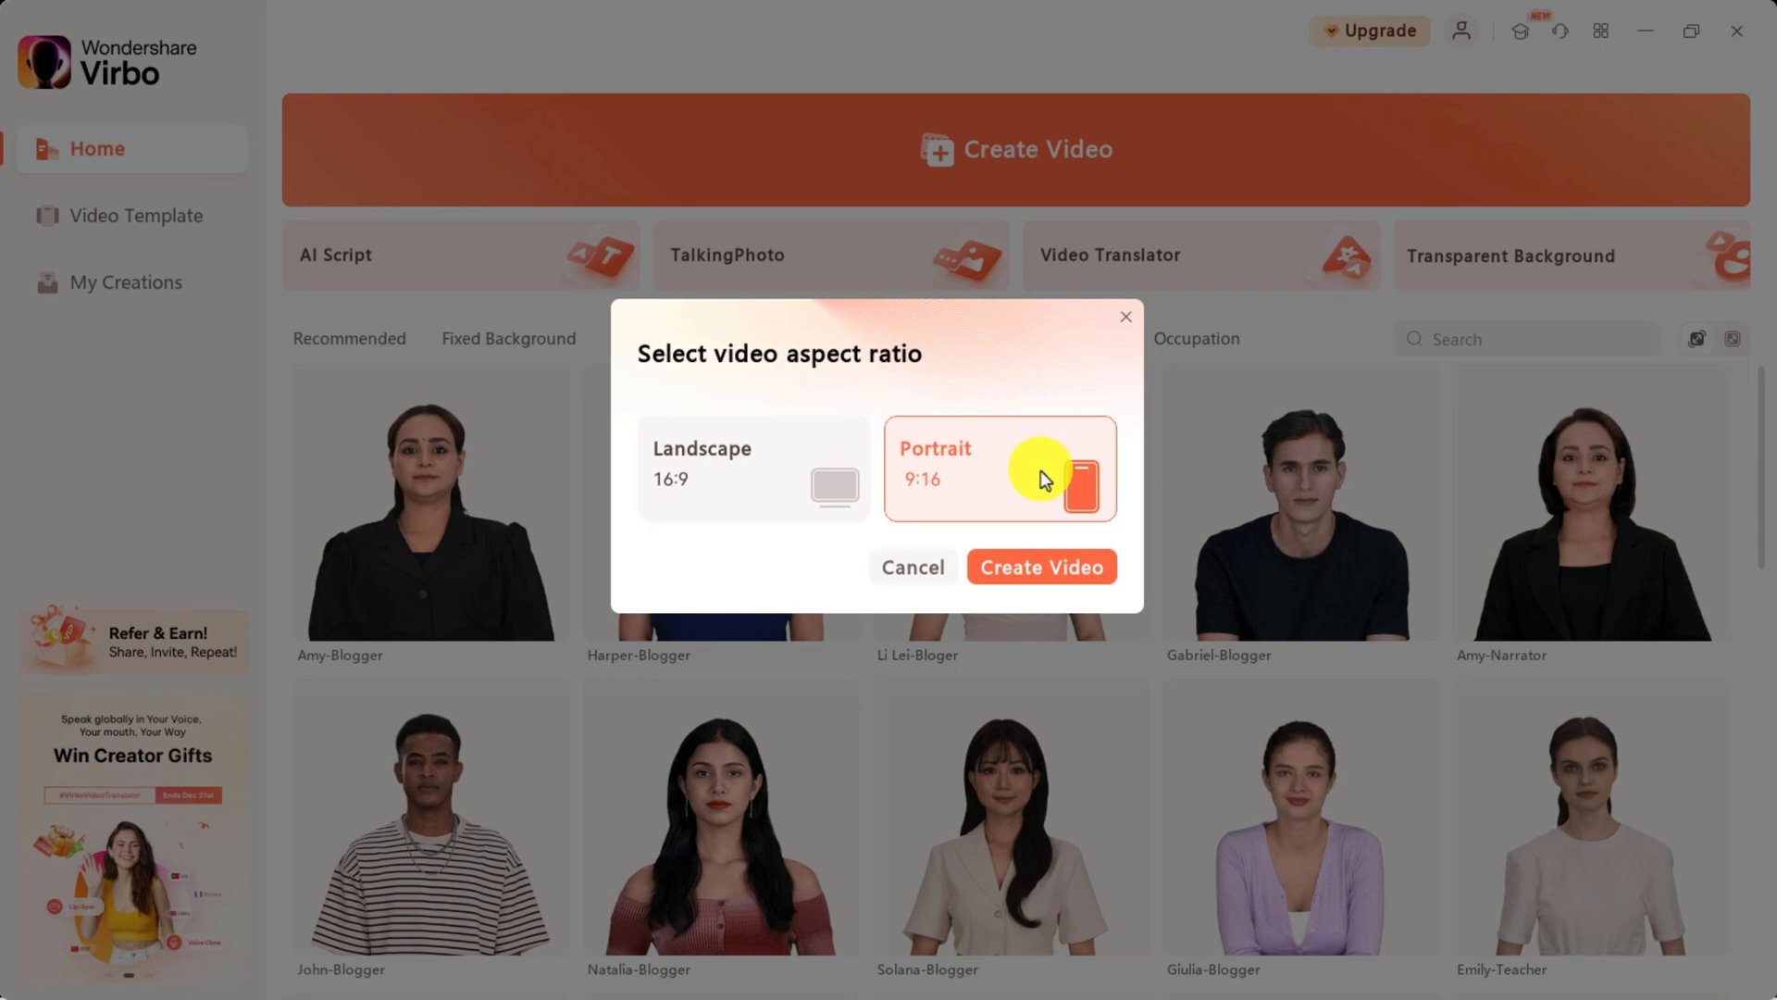
click(797, 474)
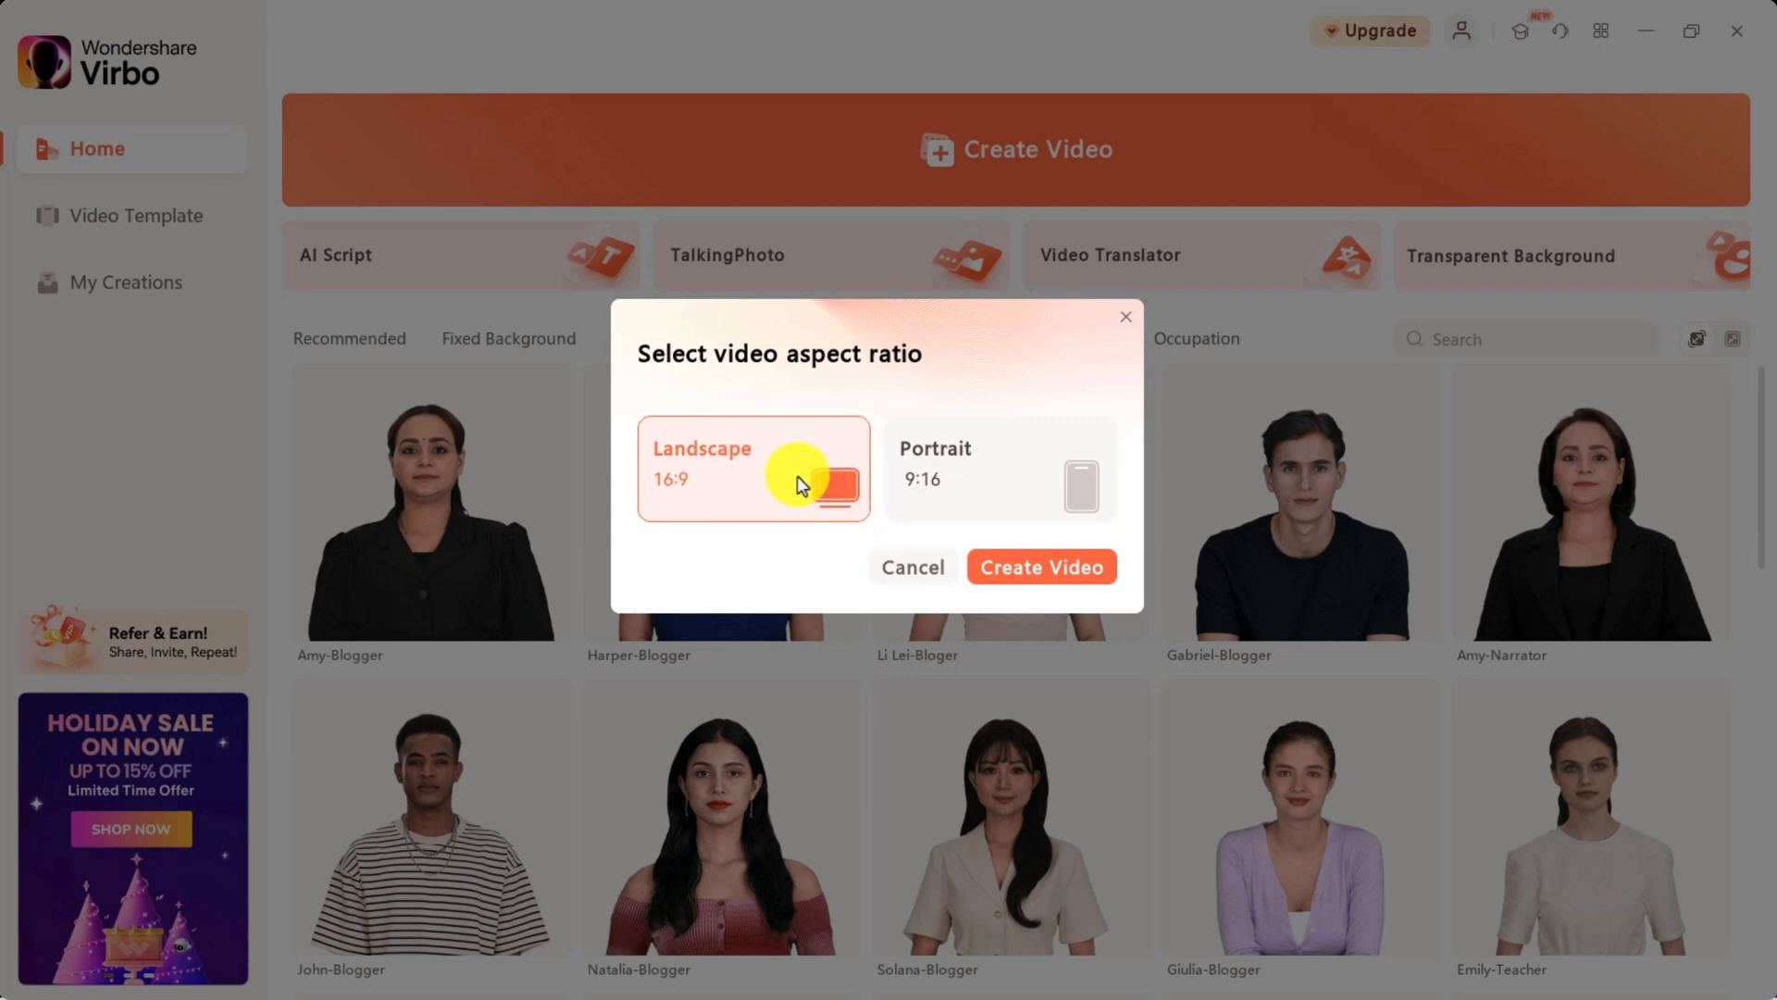
click(1002, 562)
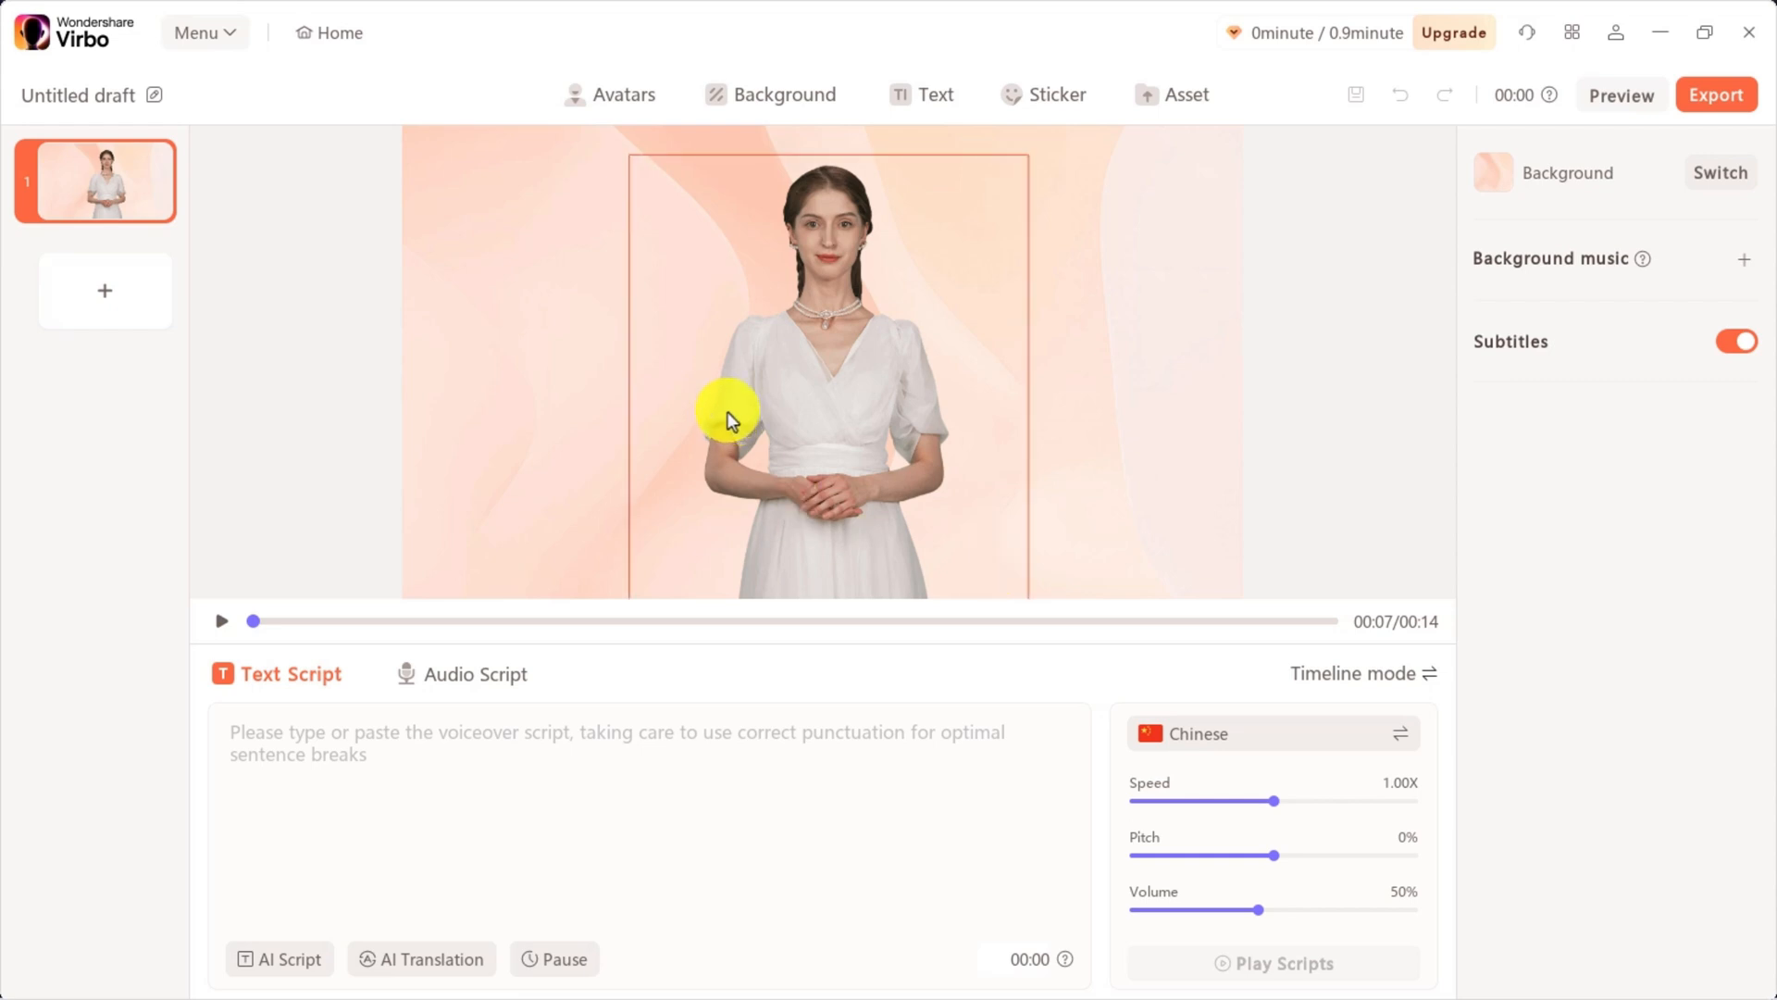
Select the avatar on the canvas and rename the untitled draft as "Techxplorers Opening Video"
mouse_move(869, 378)
mouse_down()
mouse_move(865, 425)
mouse_move(880, 397)
mouse_up()
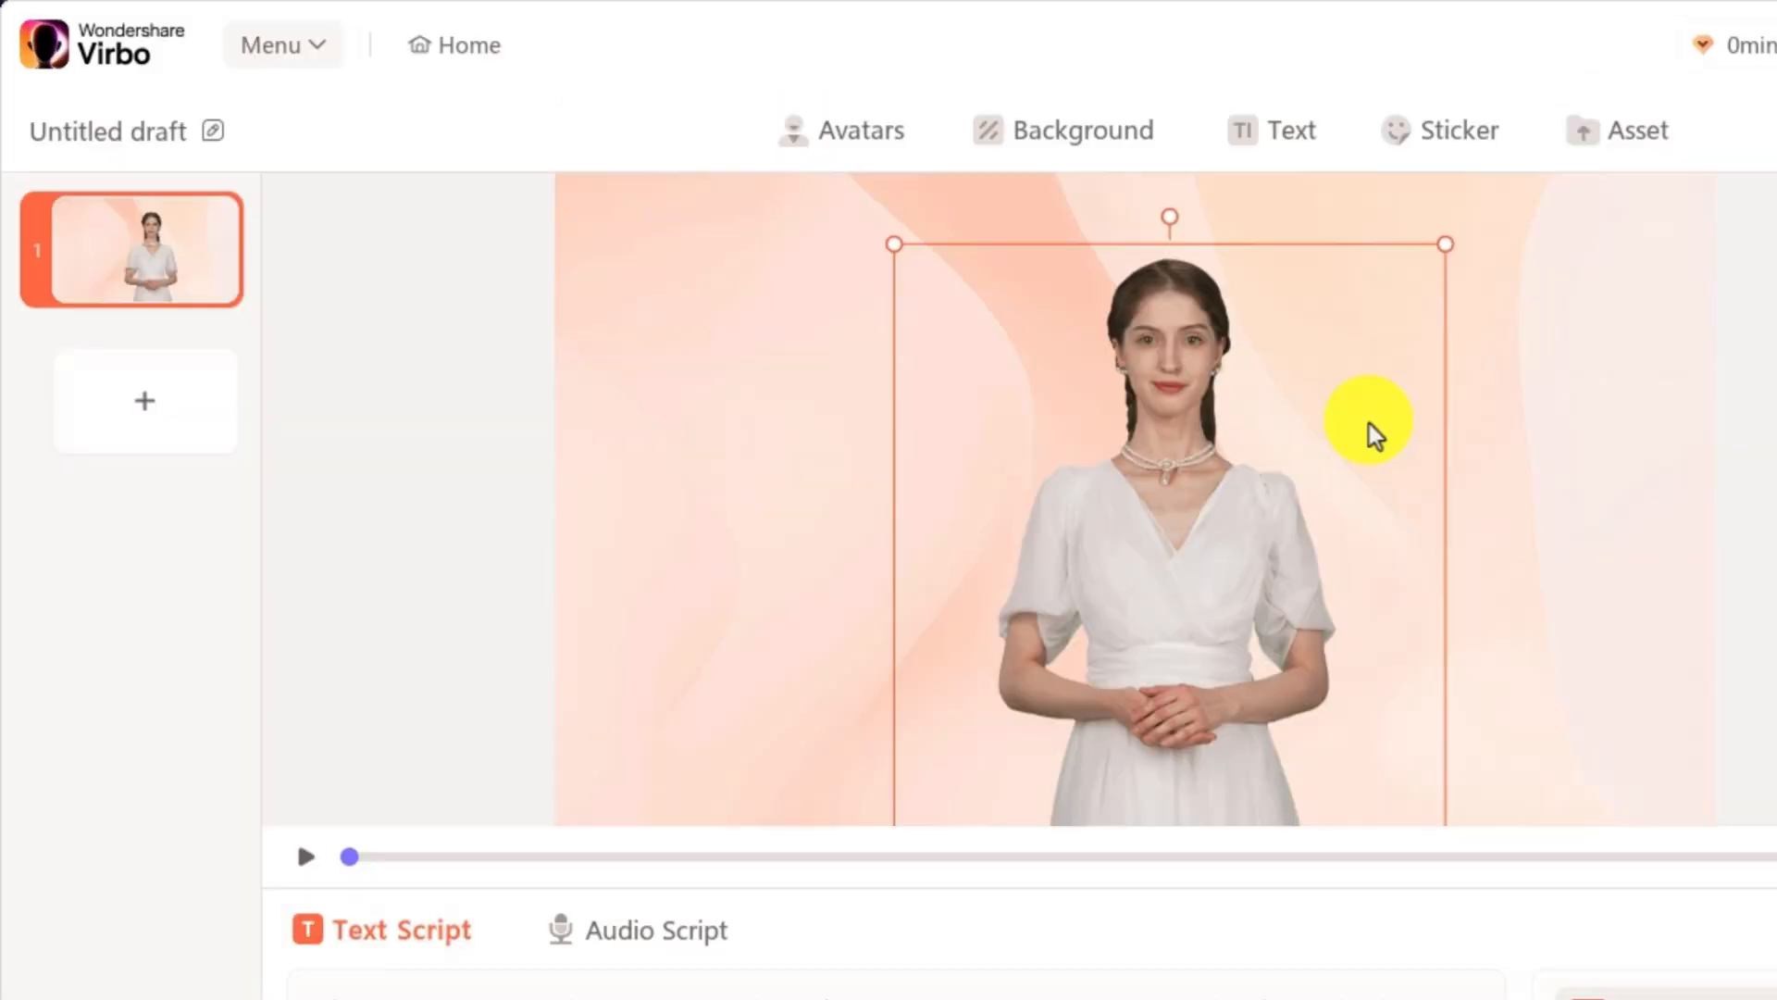
click(209, 137)
text(Techxplorers Opening Vid)
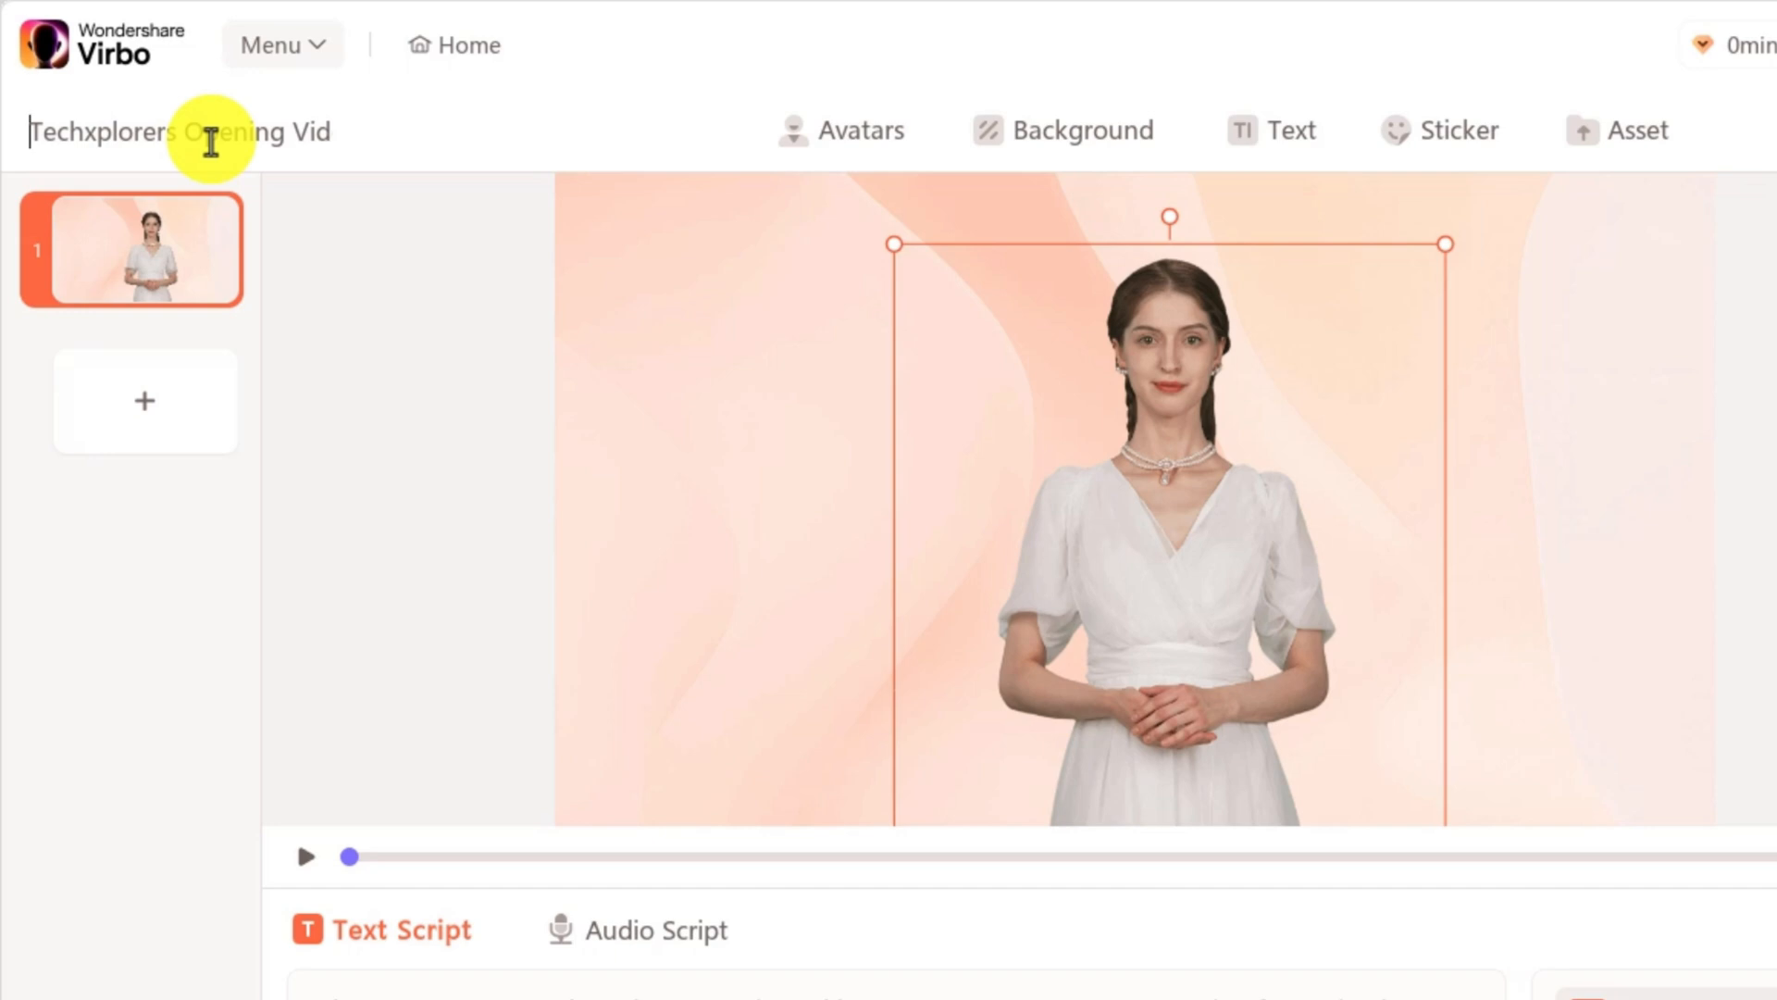
key(Right)
key(Right)
key(Right)
key(Right)
key(Right)
key(Right)
key(Right)
key(Right)
key(Right)
key(Right)
key(Right)
key(Right)
key(Right)
key(Right)
key(Right)
key(Right)
key(Right)
key(Right)
key(Right)
key(Right)
key(Right)
text(eo)
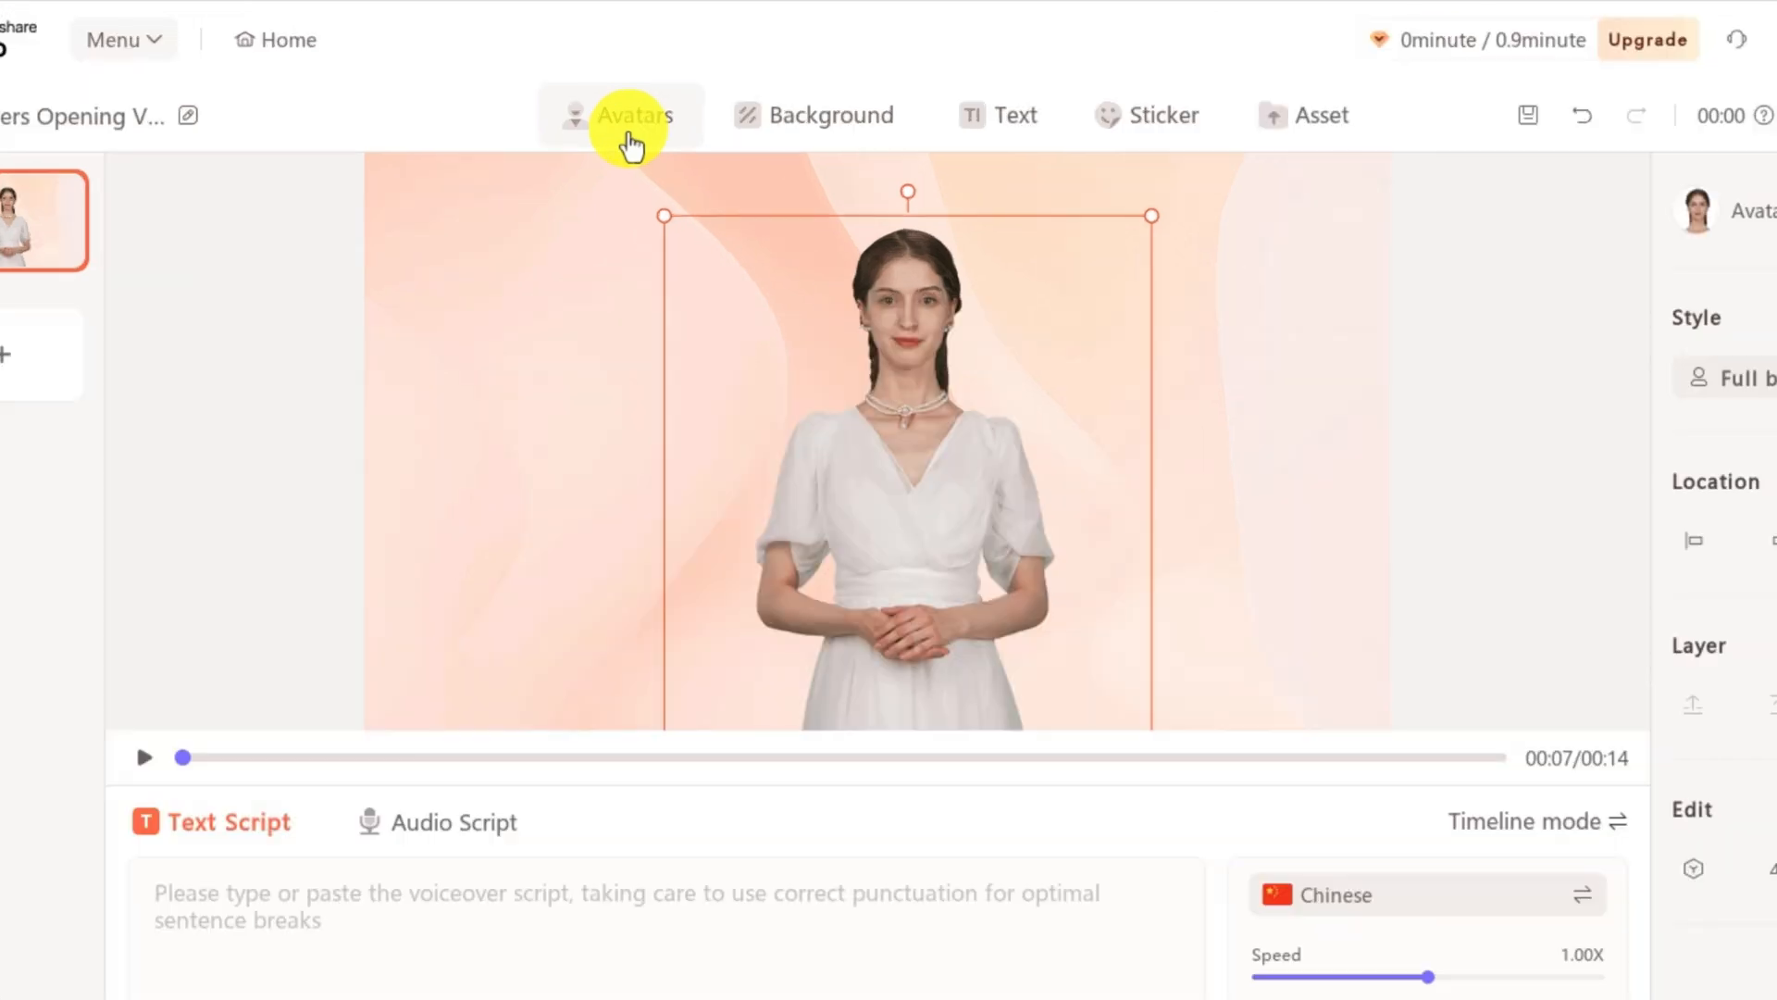
Search the avatar library for "ella" and switch the scene's avatar to Ella - Dress Up
click(631, 139)
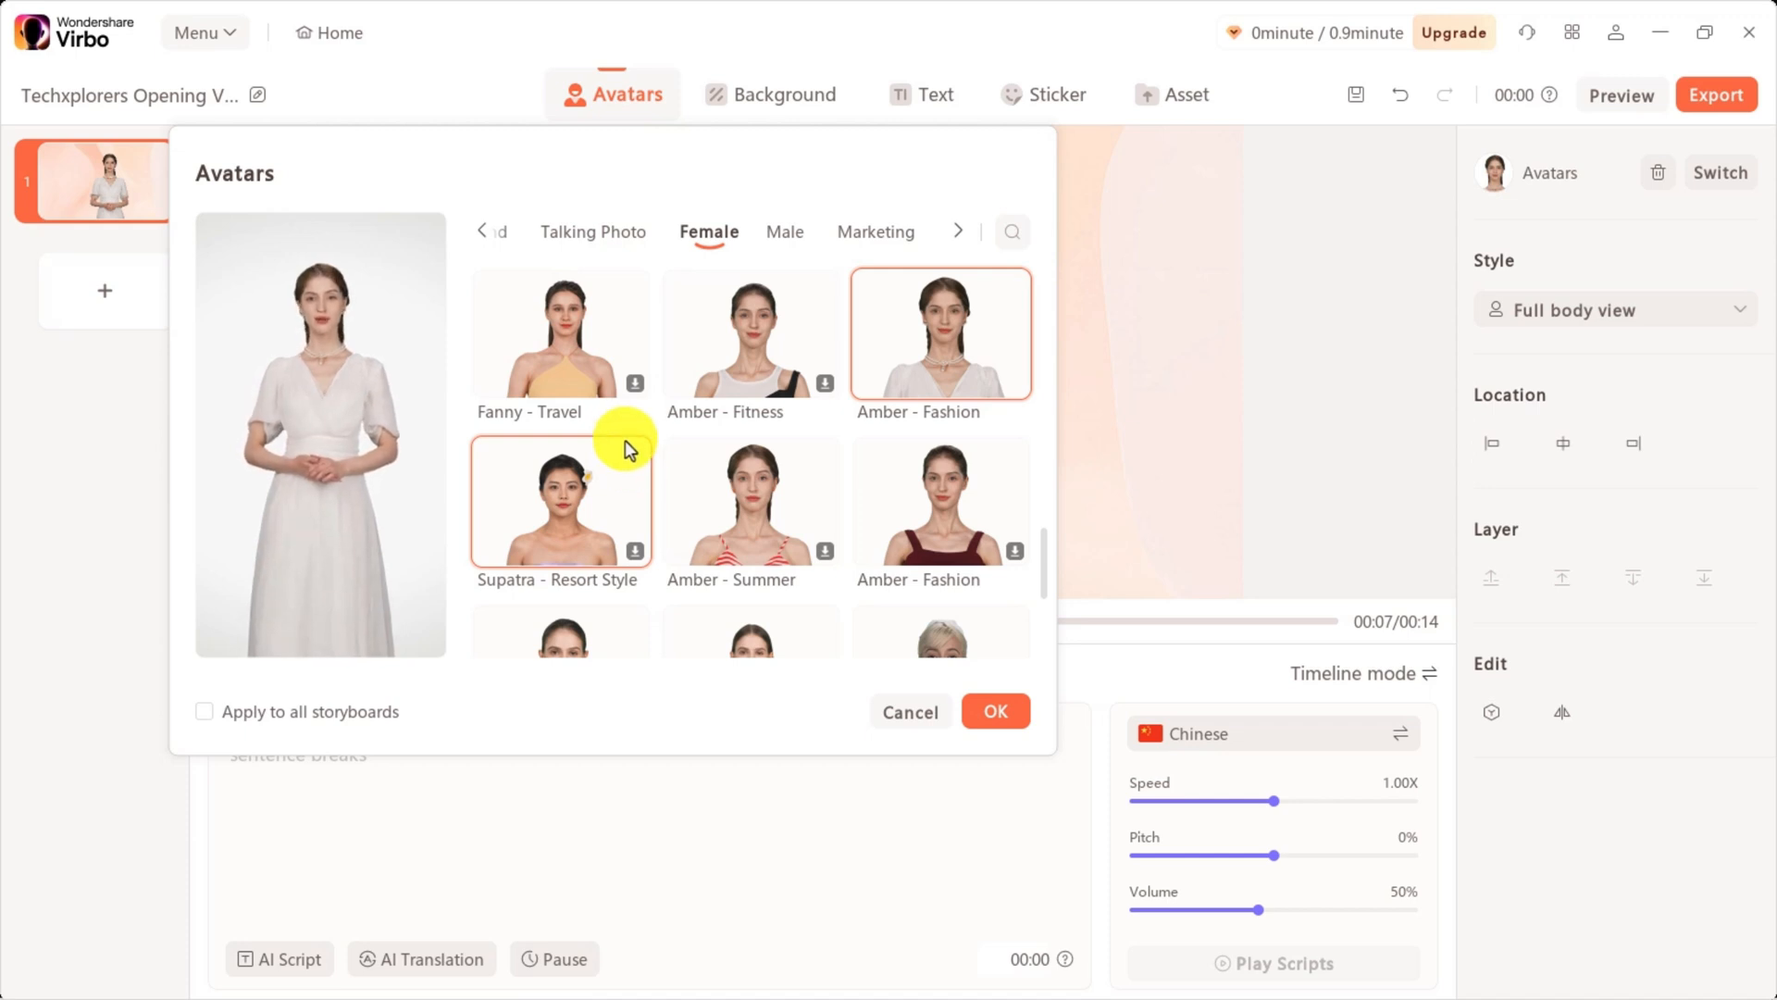
click(482, 230)
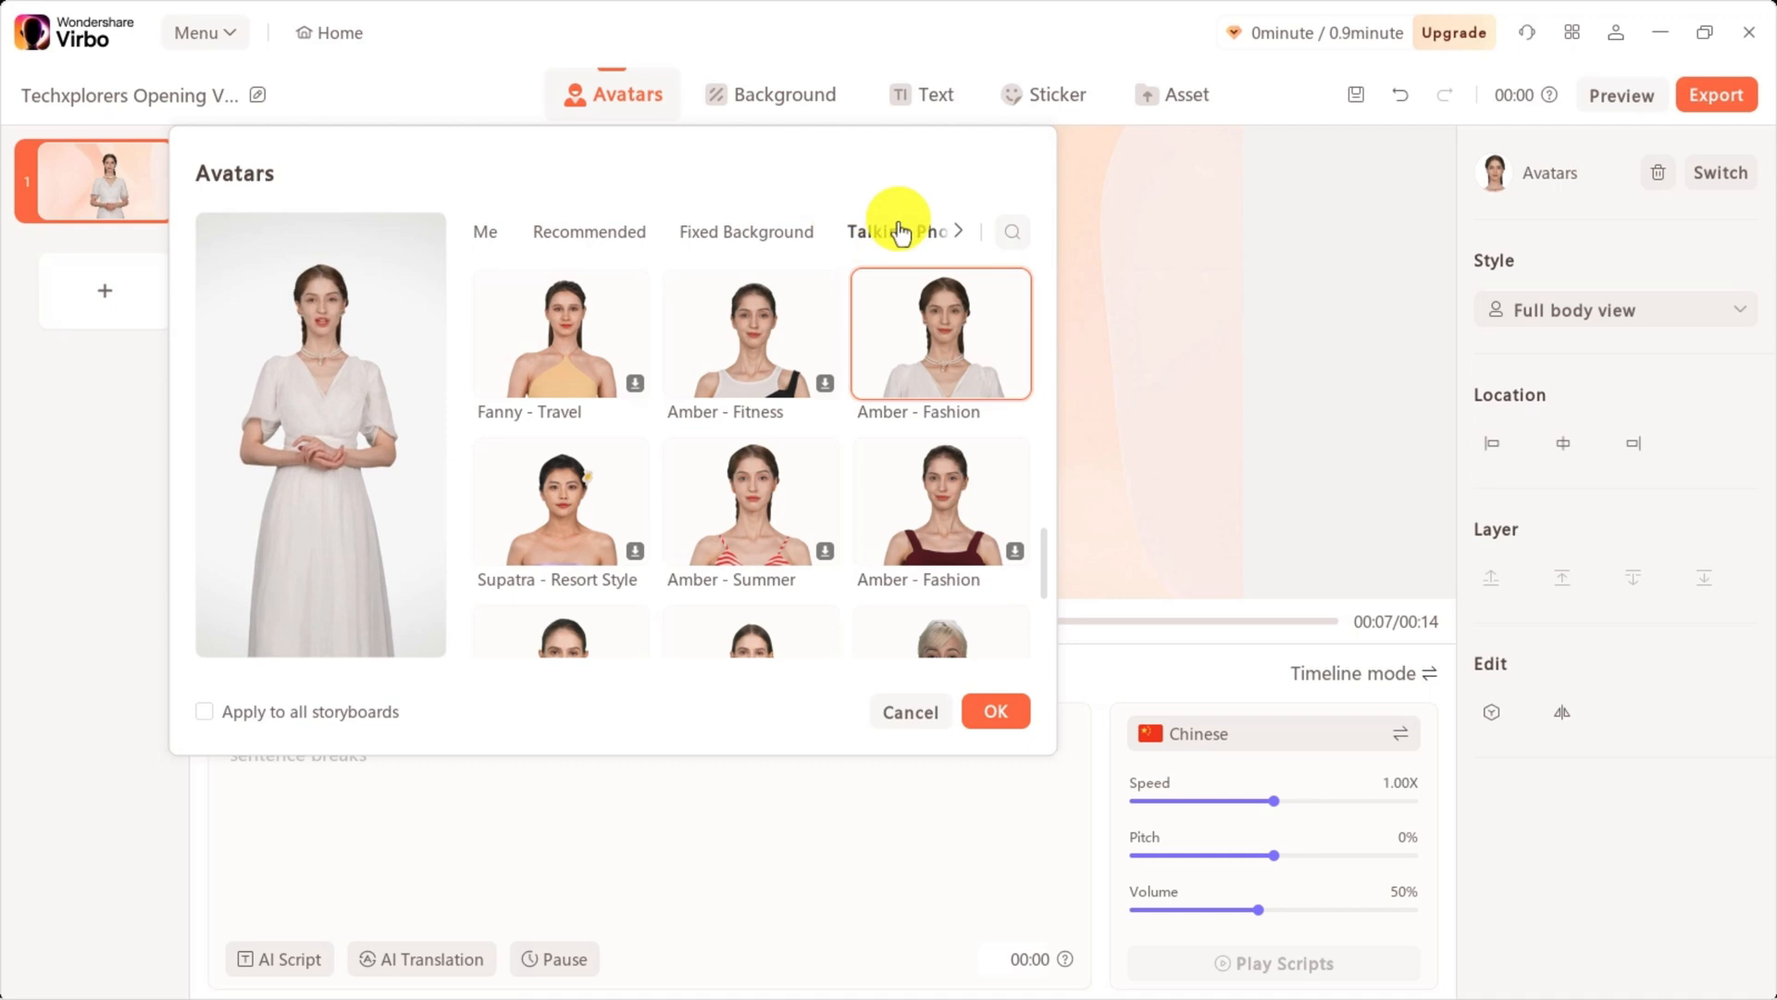
click(952, 241)
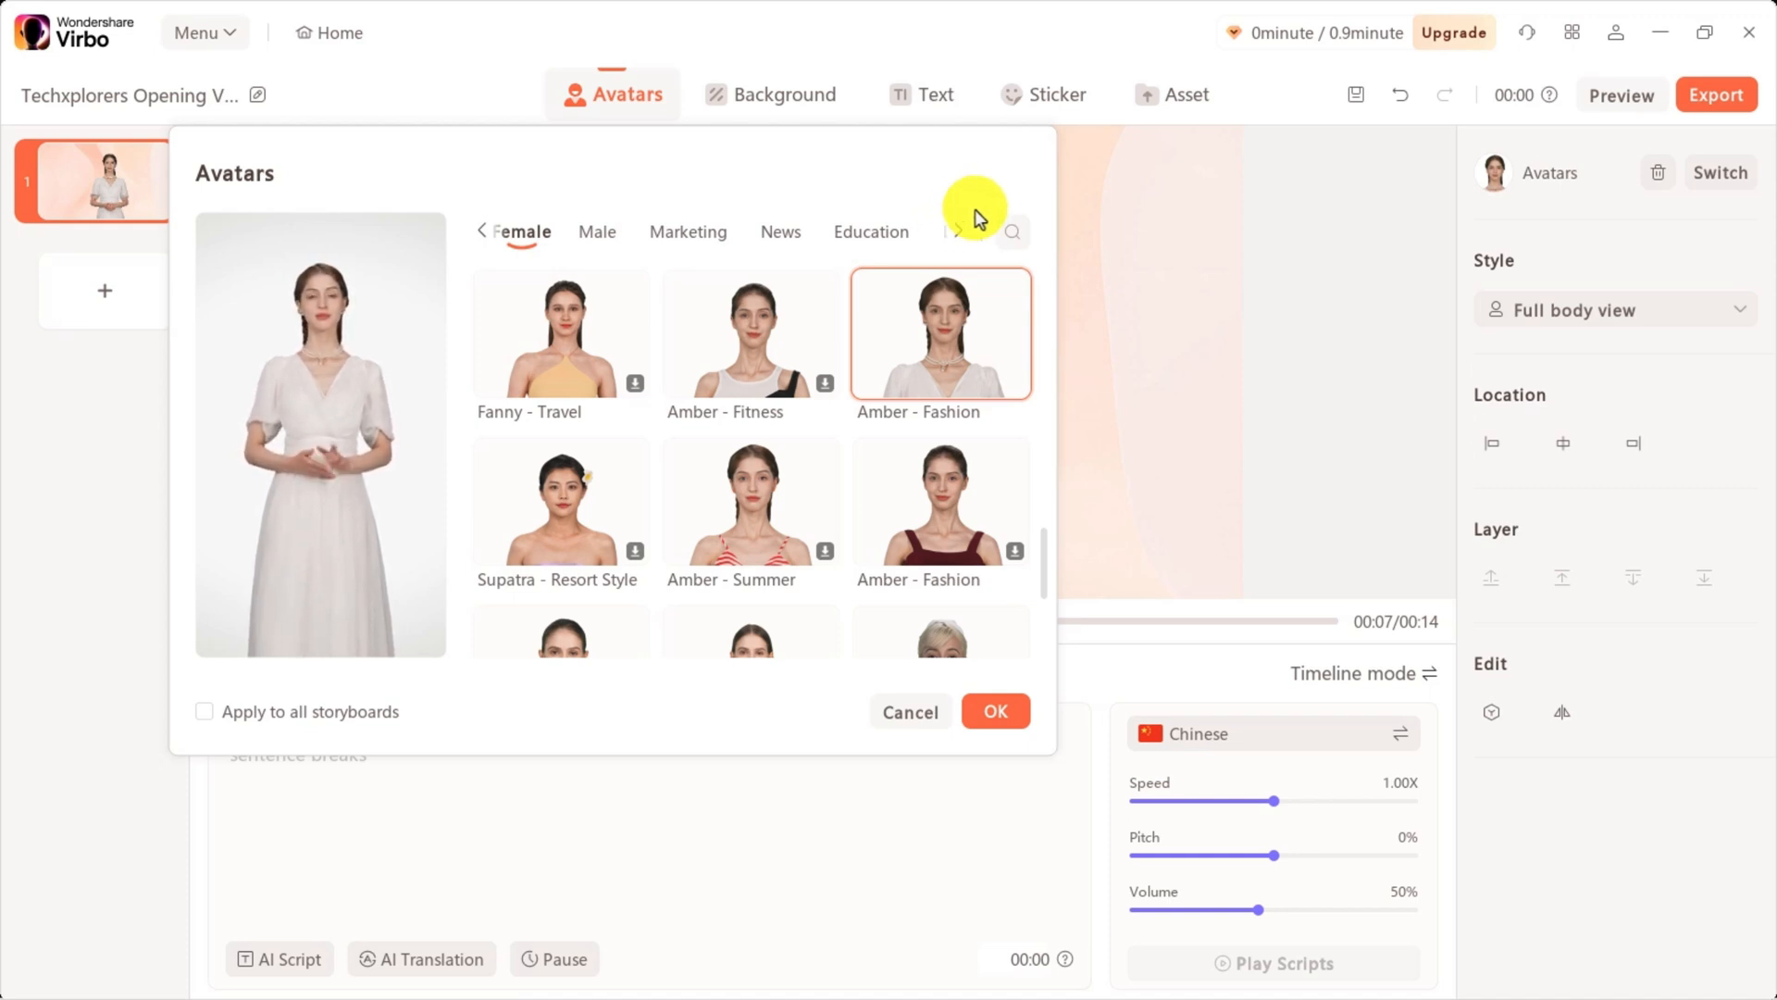
click(1004, 231)
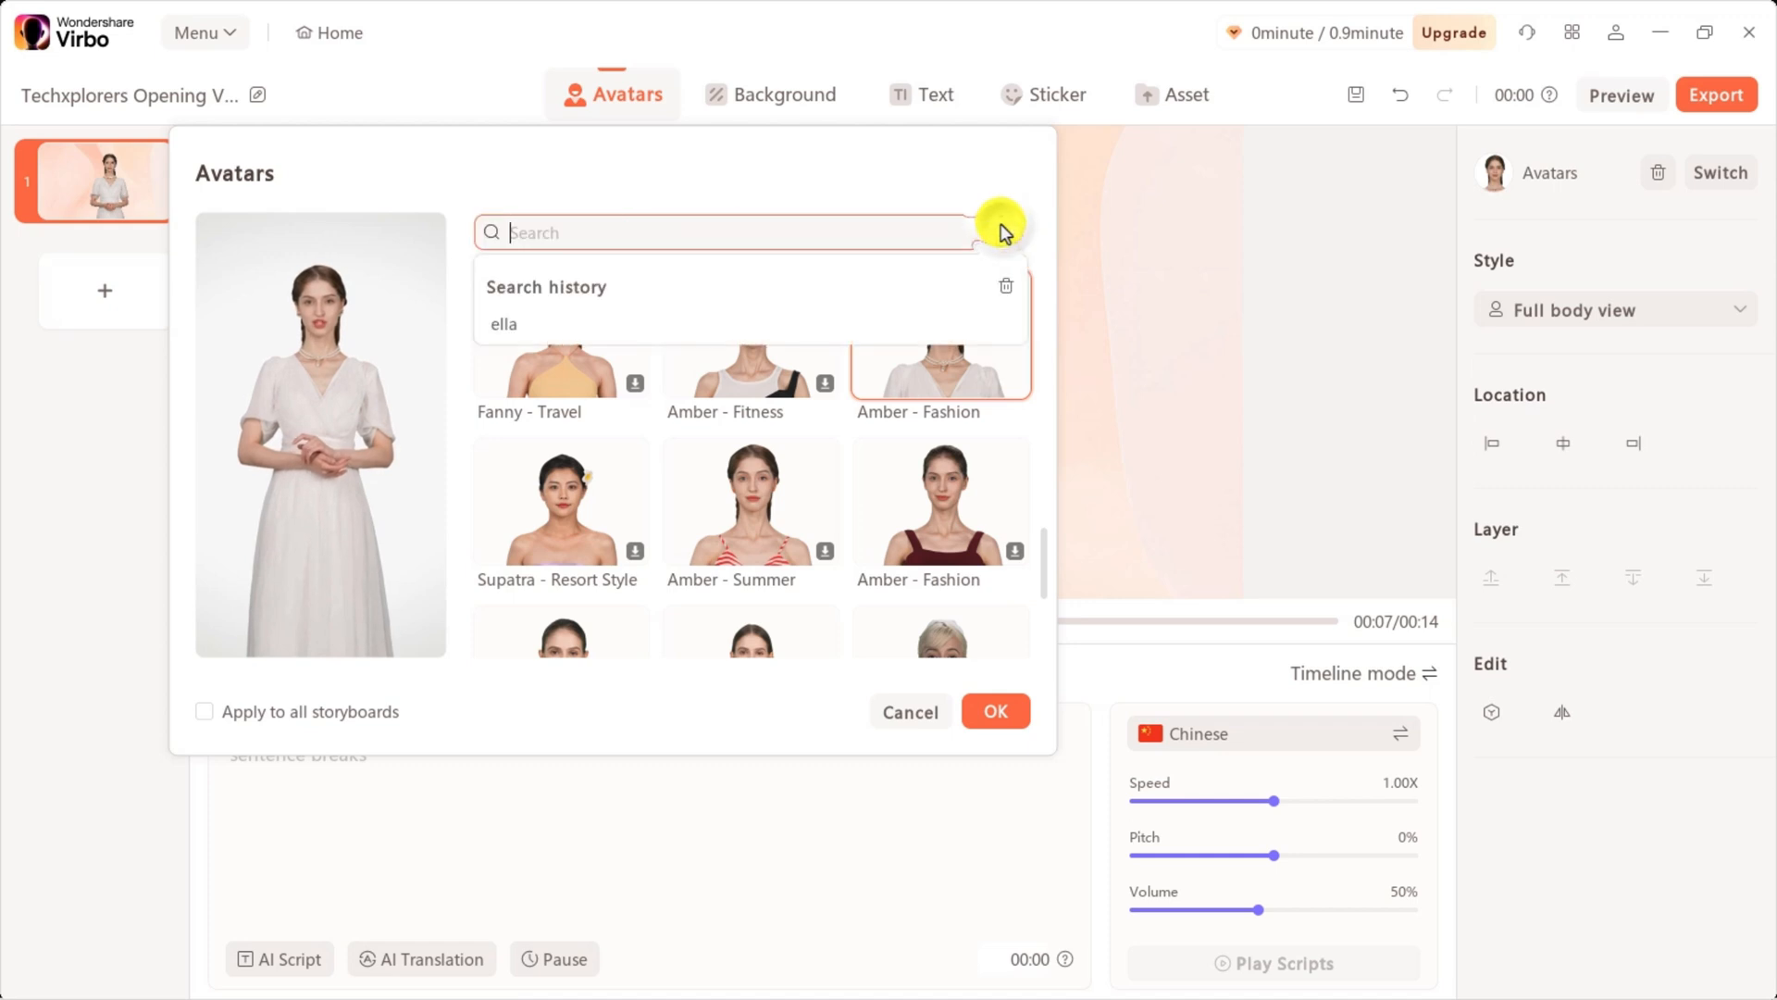
click(517, 326)
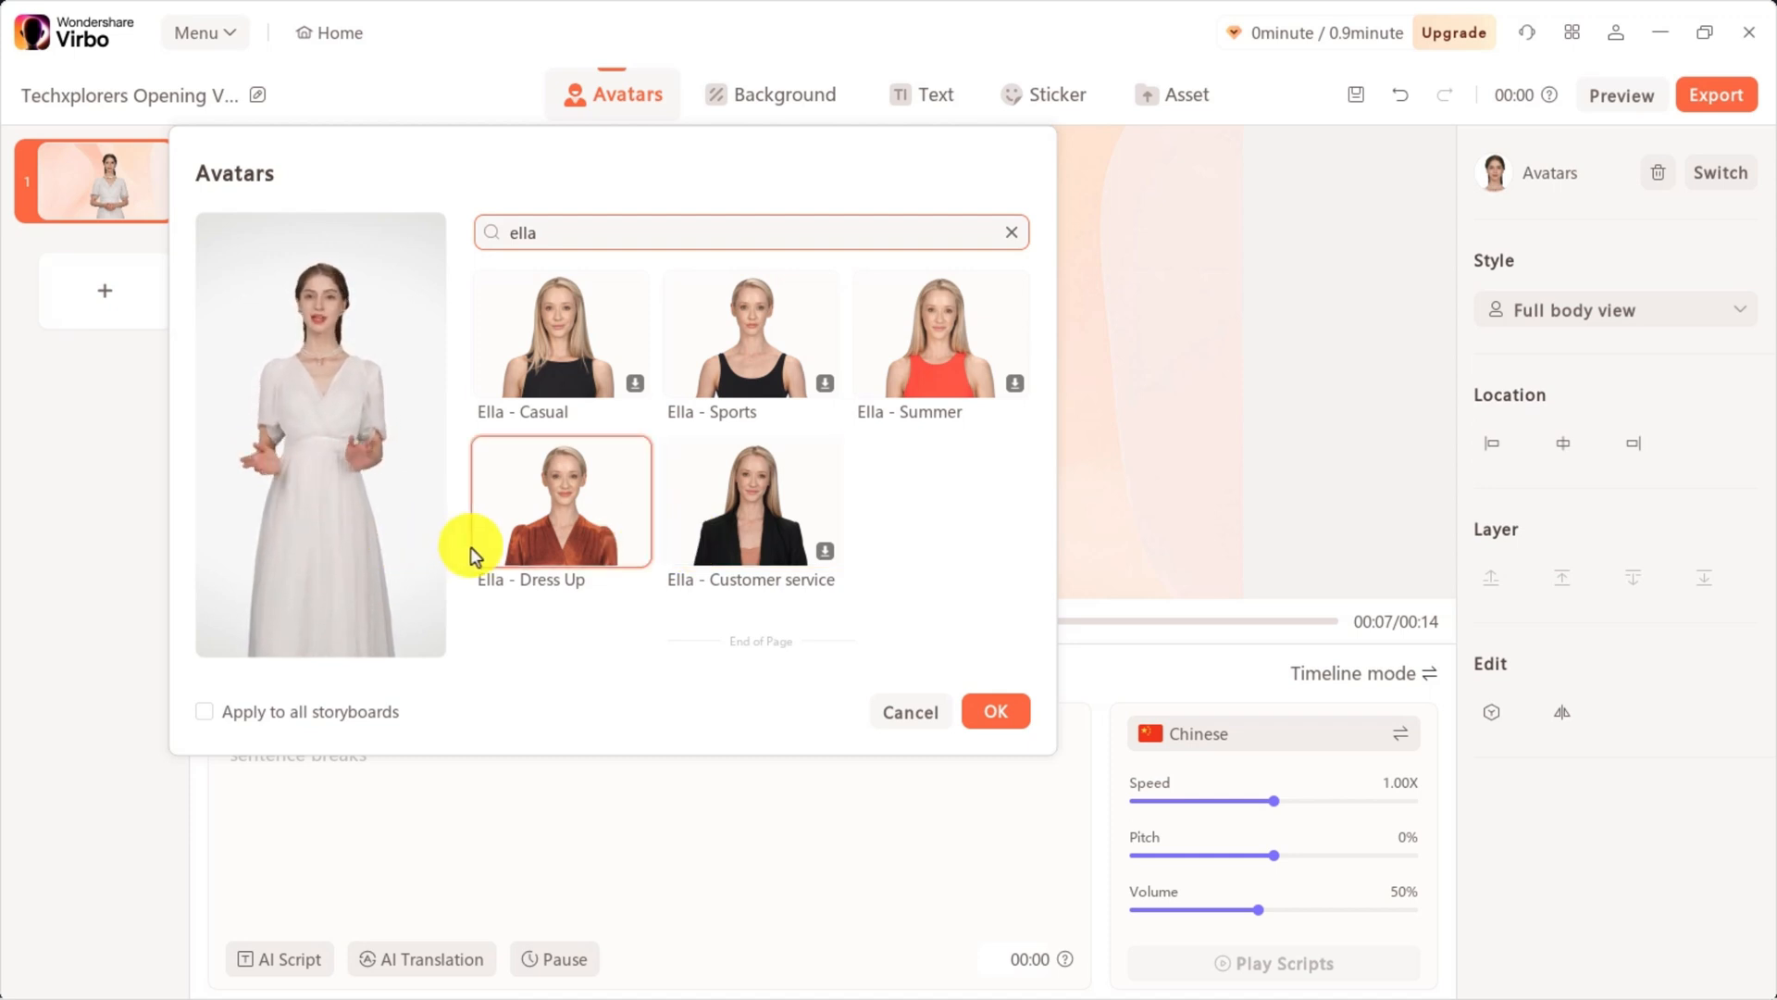
click(532, 536)
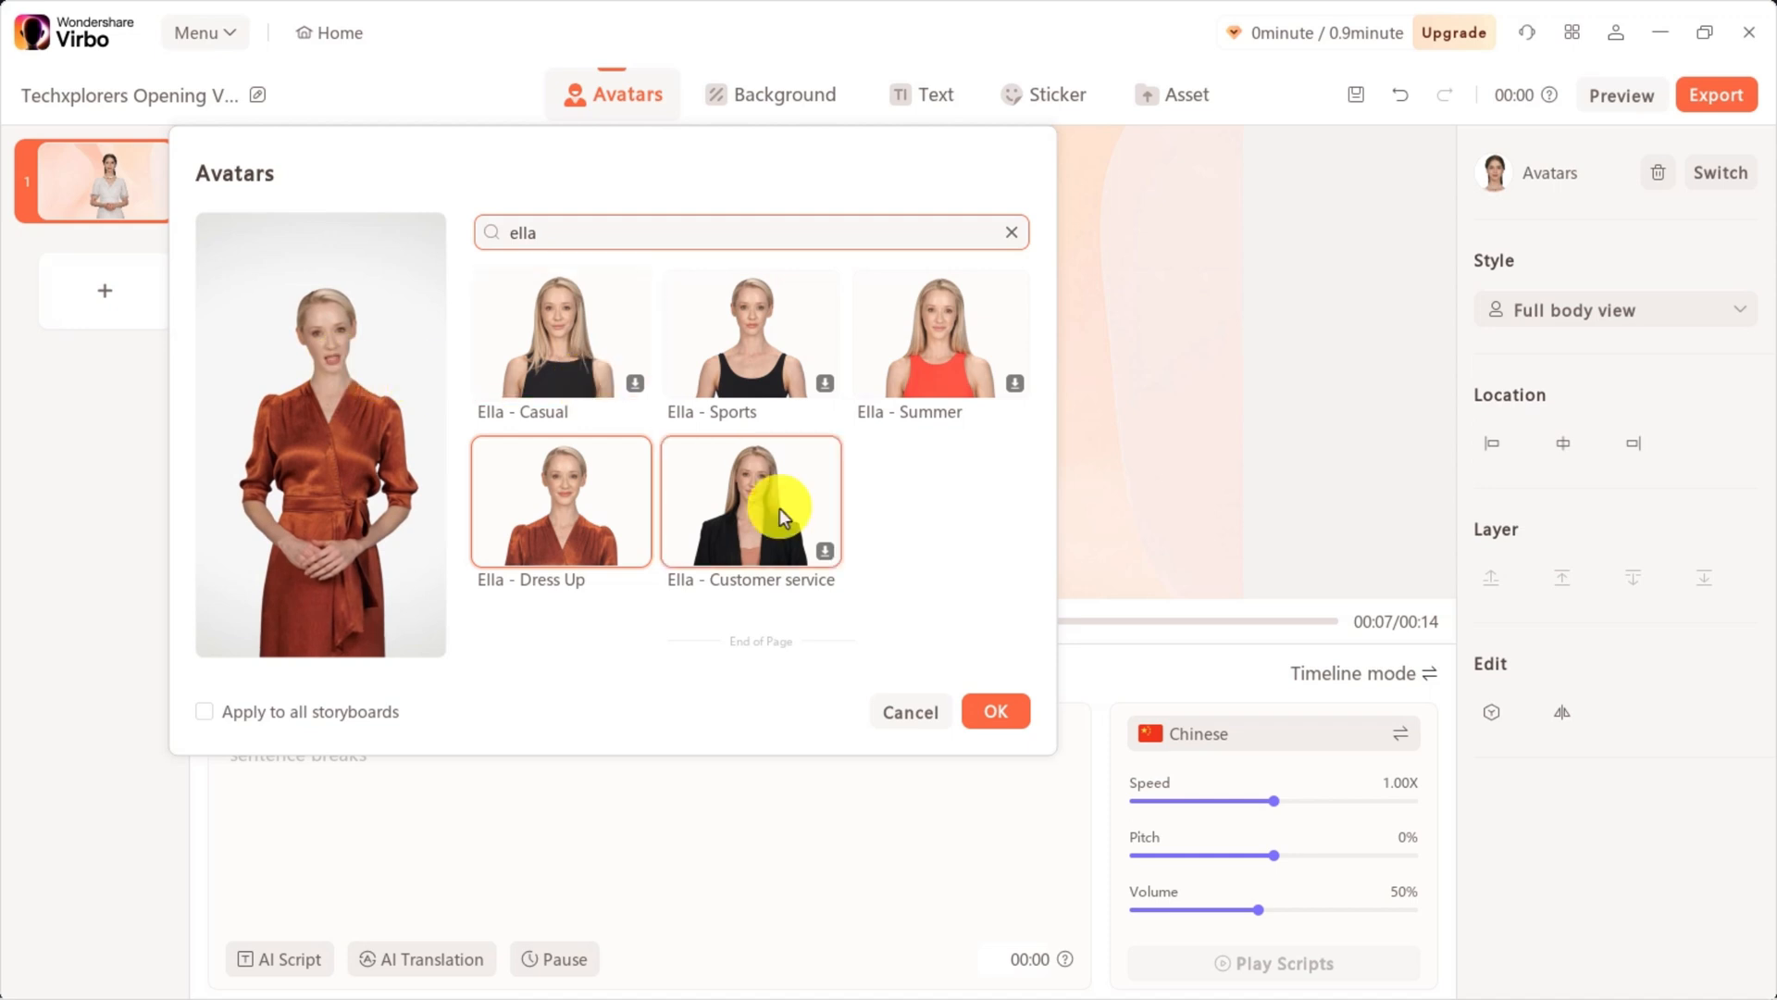
click(987, 708)
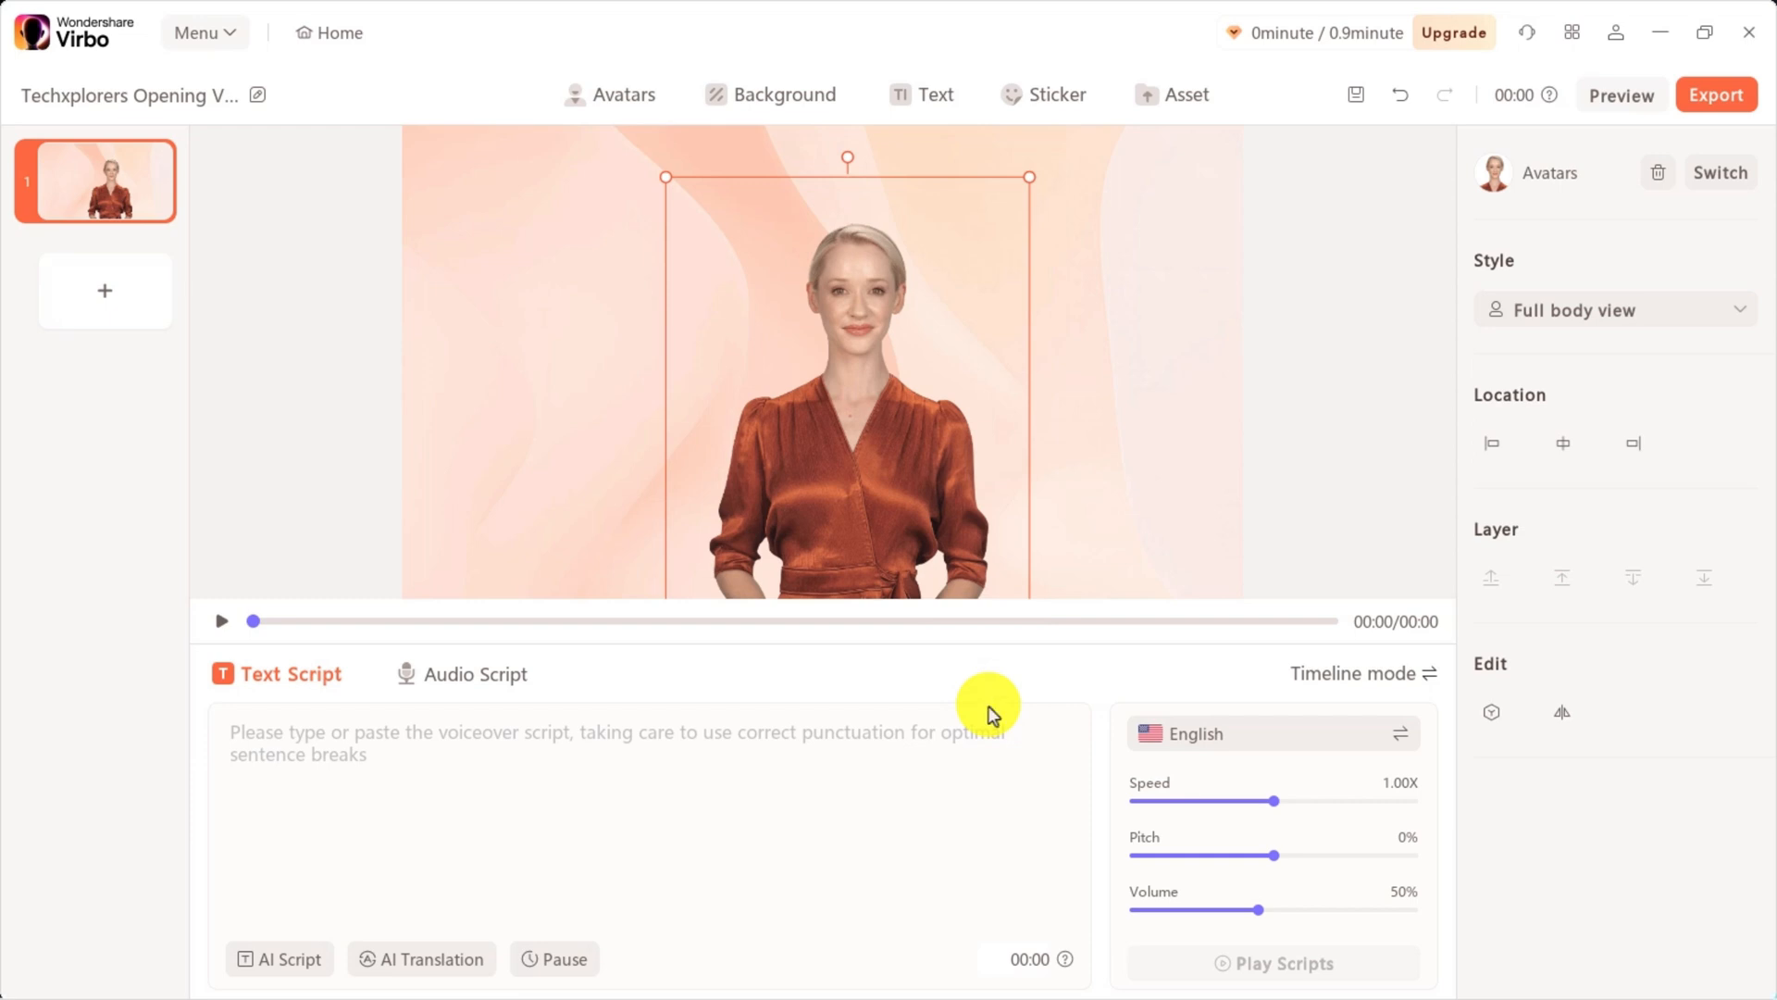
Enlarge and reposition the avatar around the middle of the canvas, and try the Circular view style on it
mouse_move(833, 356)
mouse_down()
mouse_move(845, 373)
mouse_move(799, 374)
mouse_move(841, 370)
mouse_move(820, 380)
mouse_up()
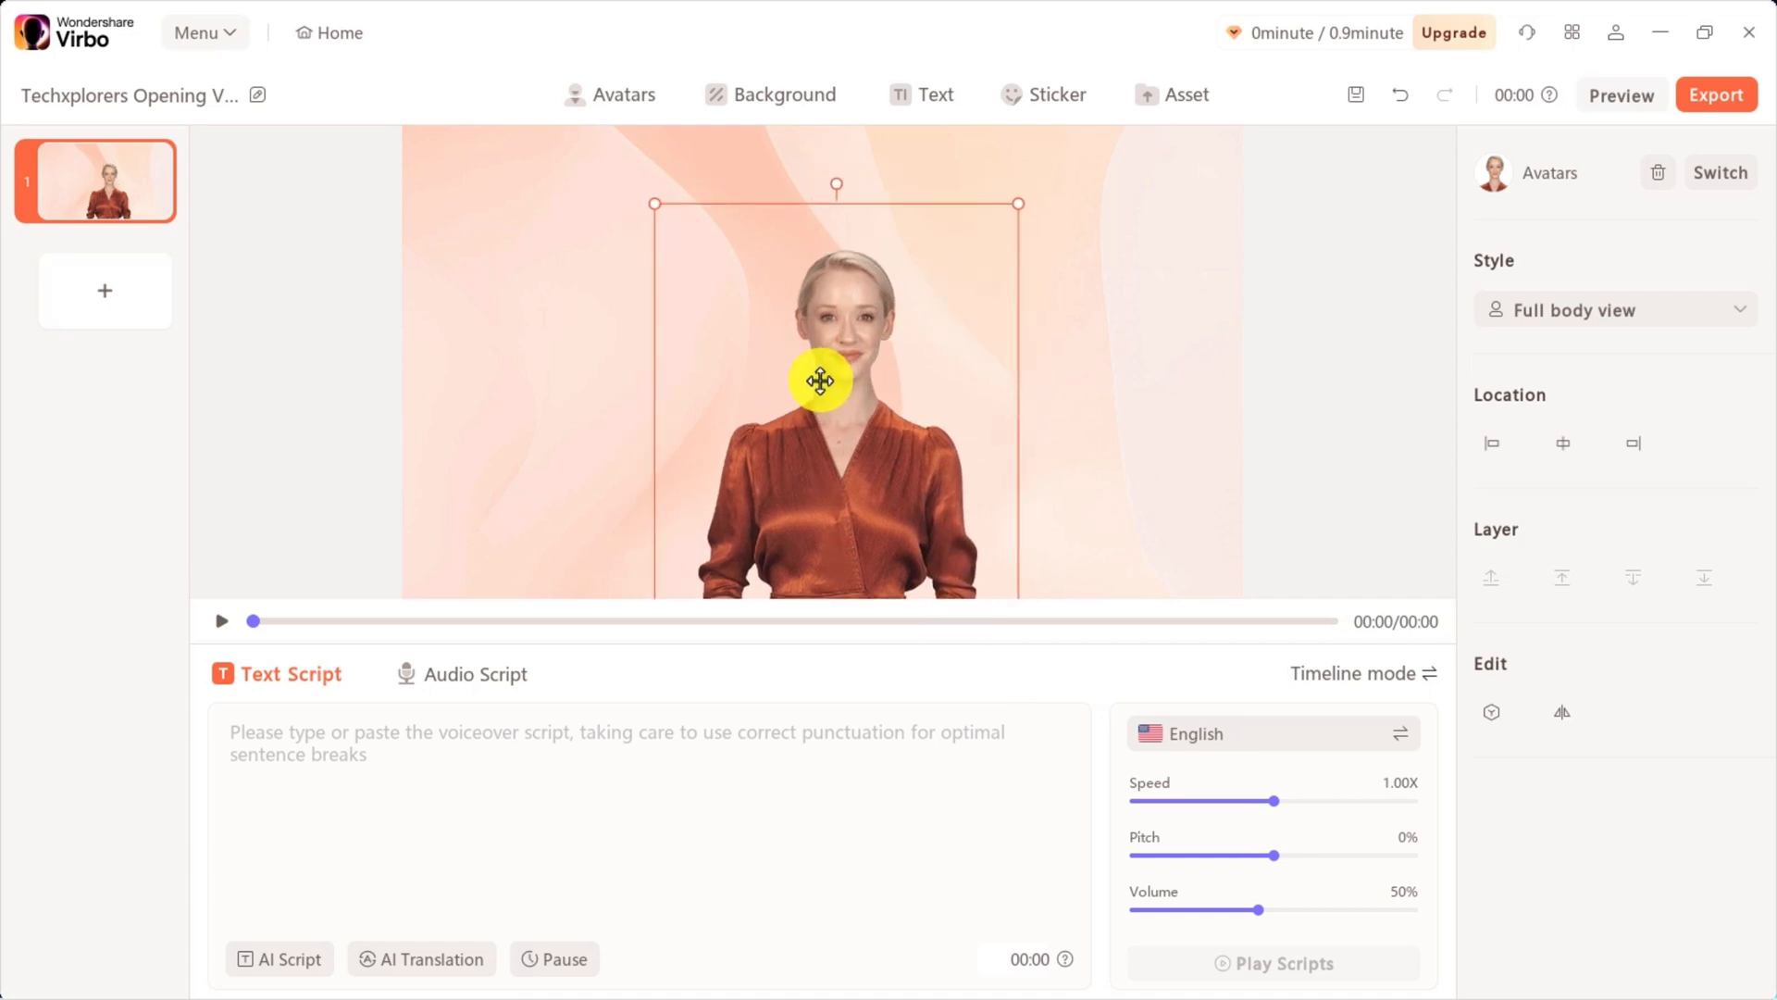
drag(1018, 204, 1135, 143)
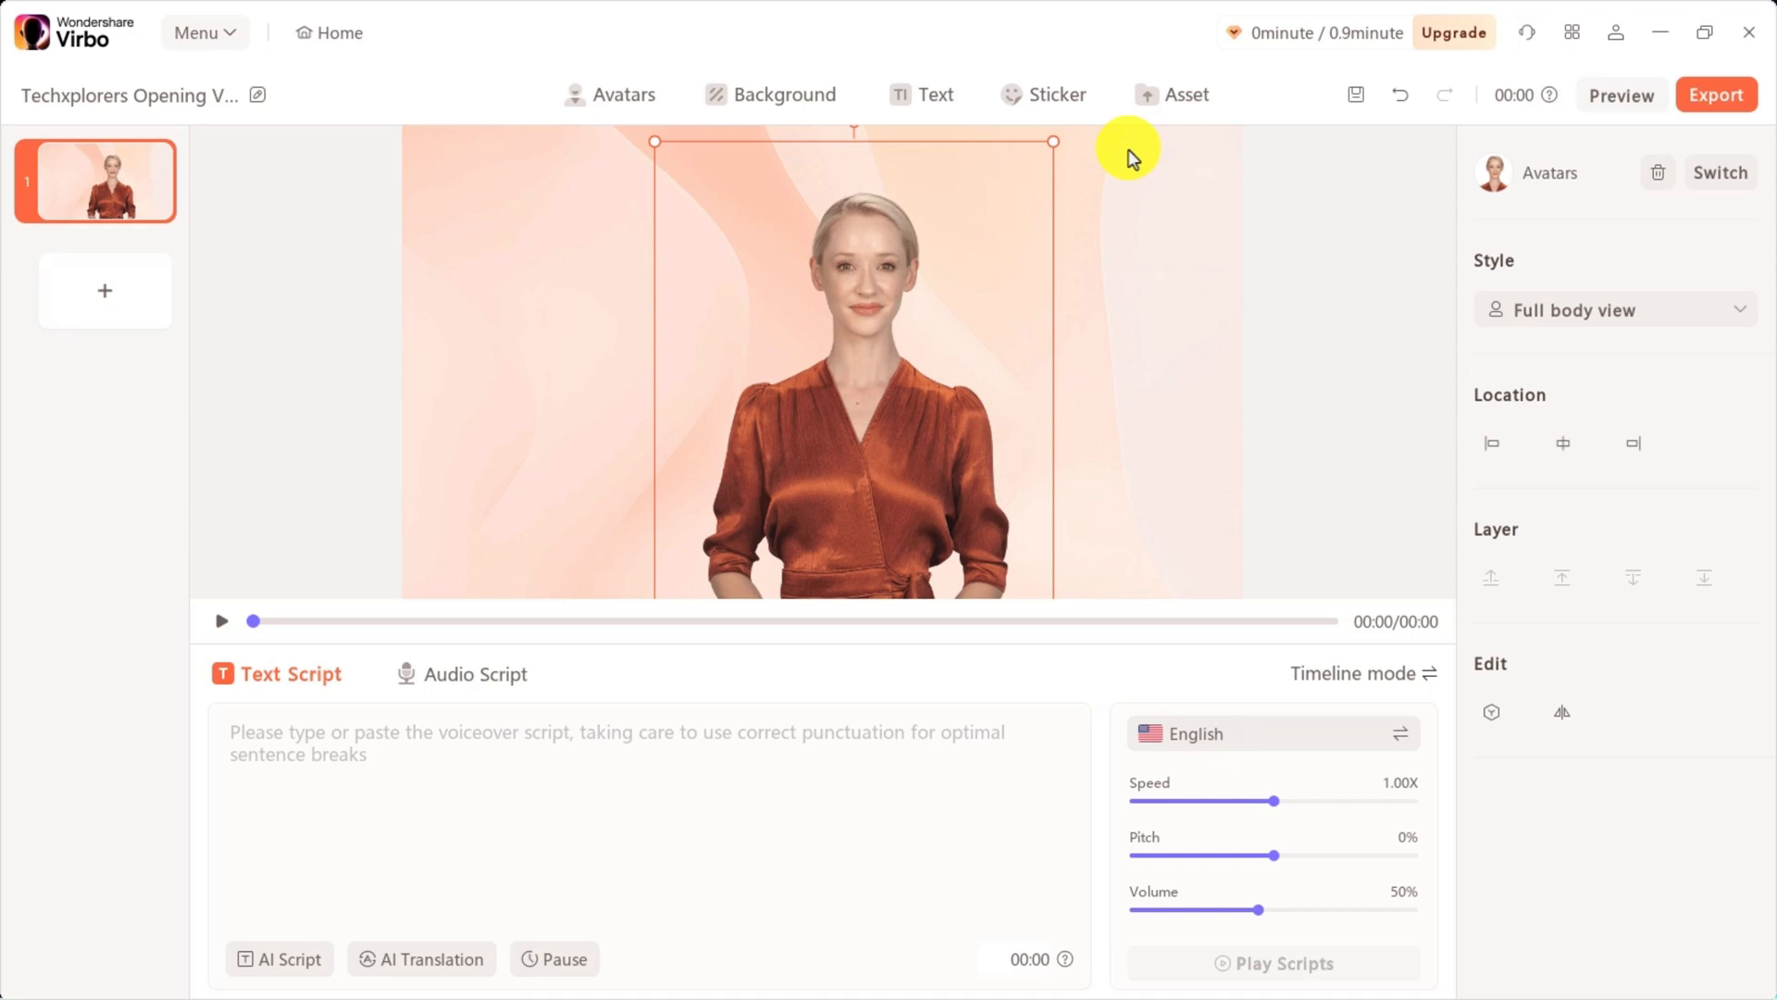
drag(1053, 143, 1064, 131)
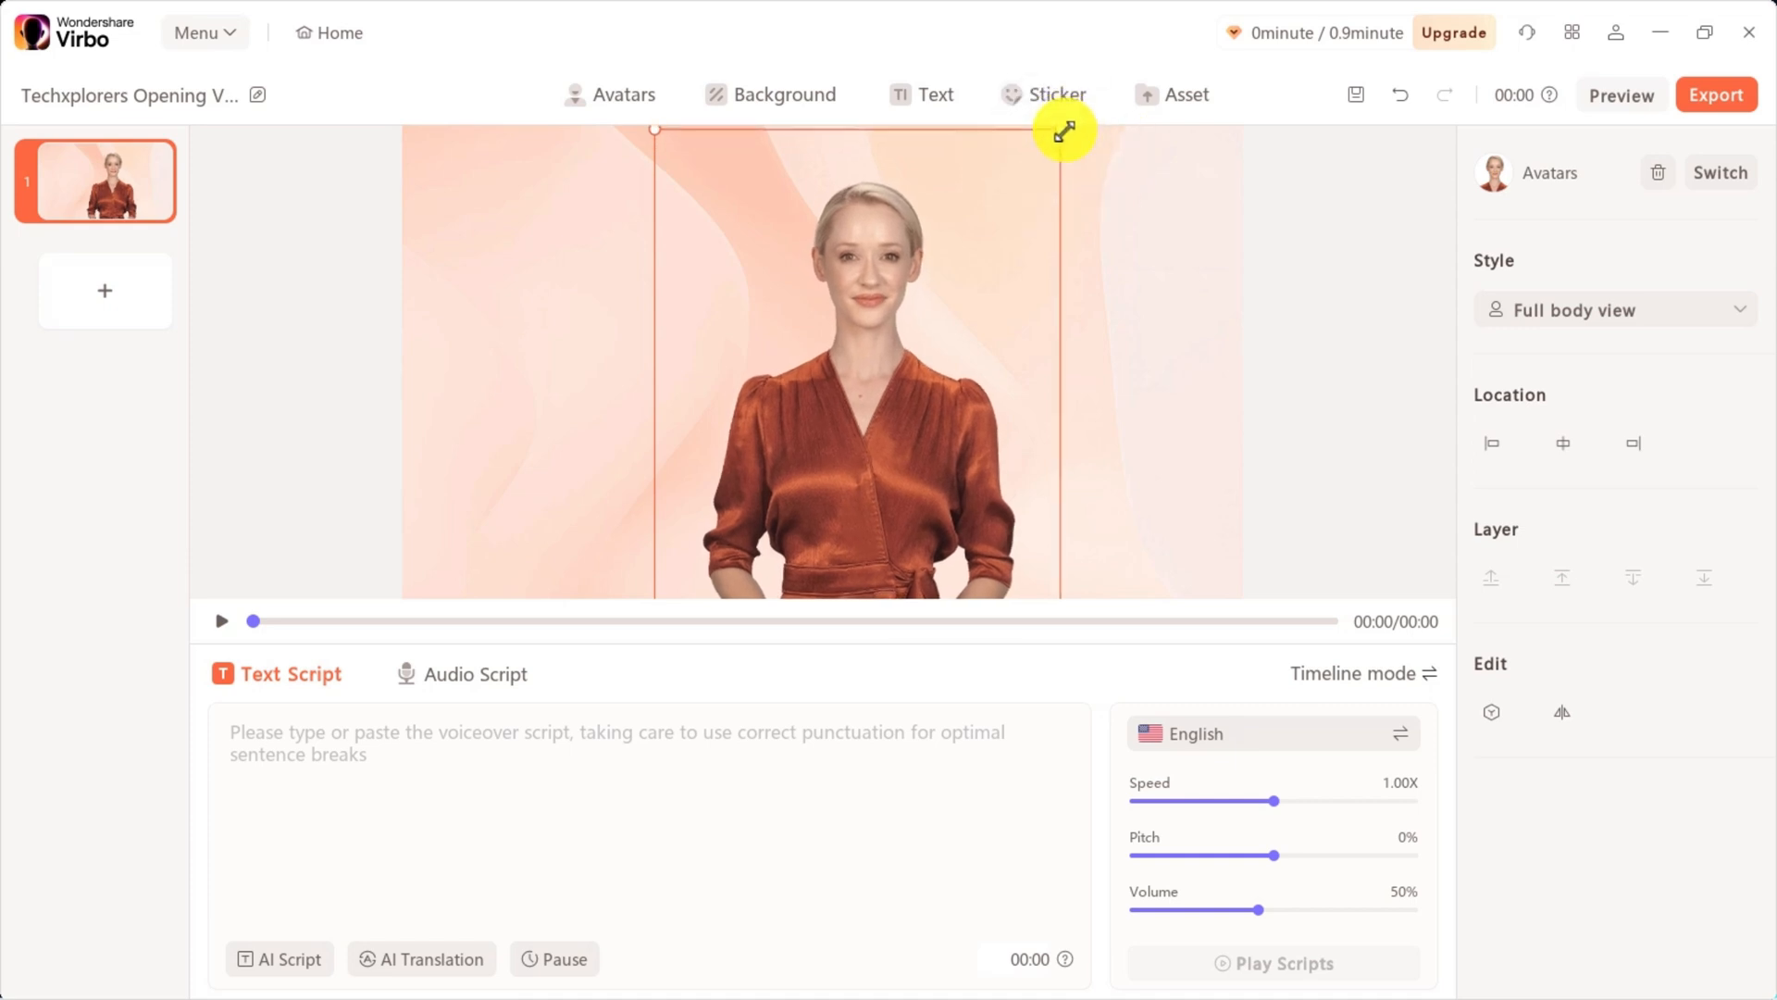
drag(861, 222, 853, 298)
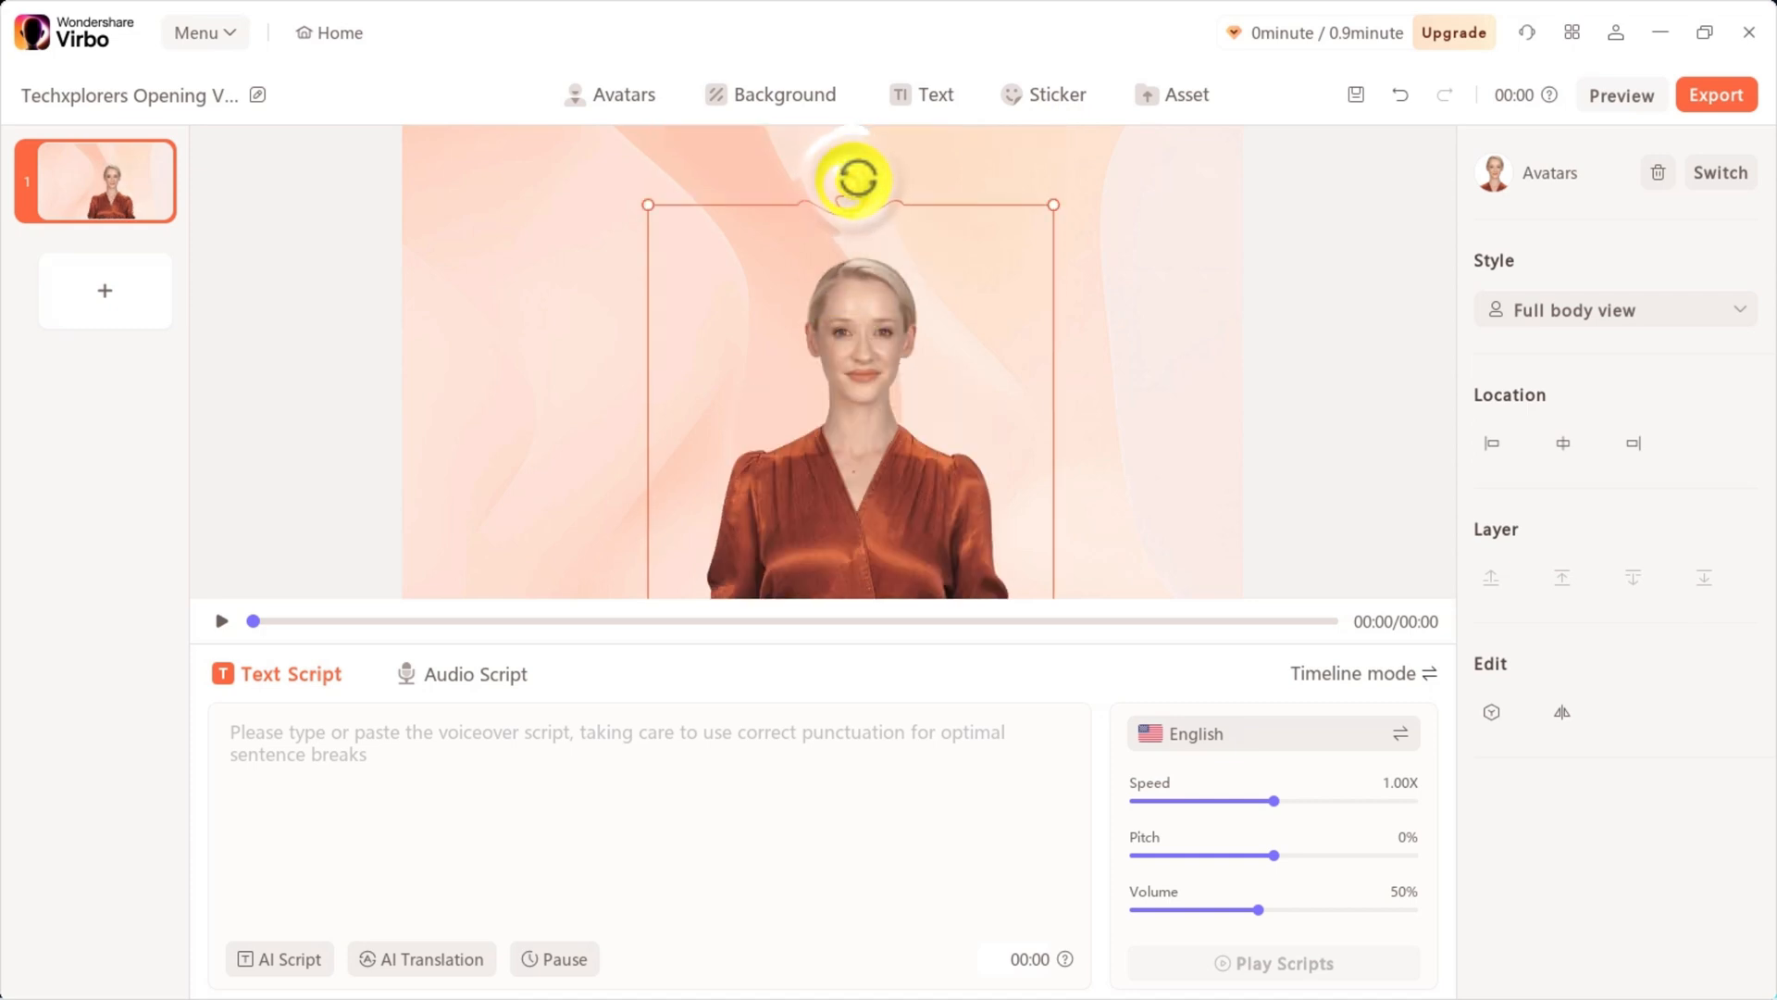
drag(907, 168, 876, 163)
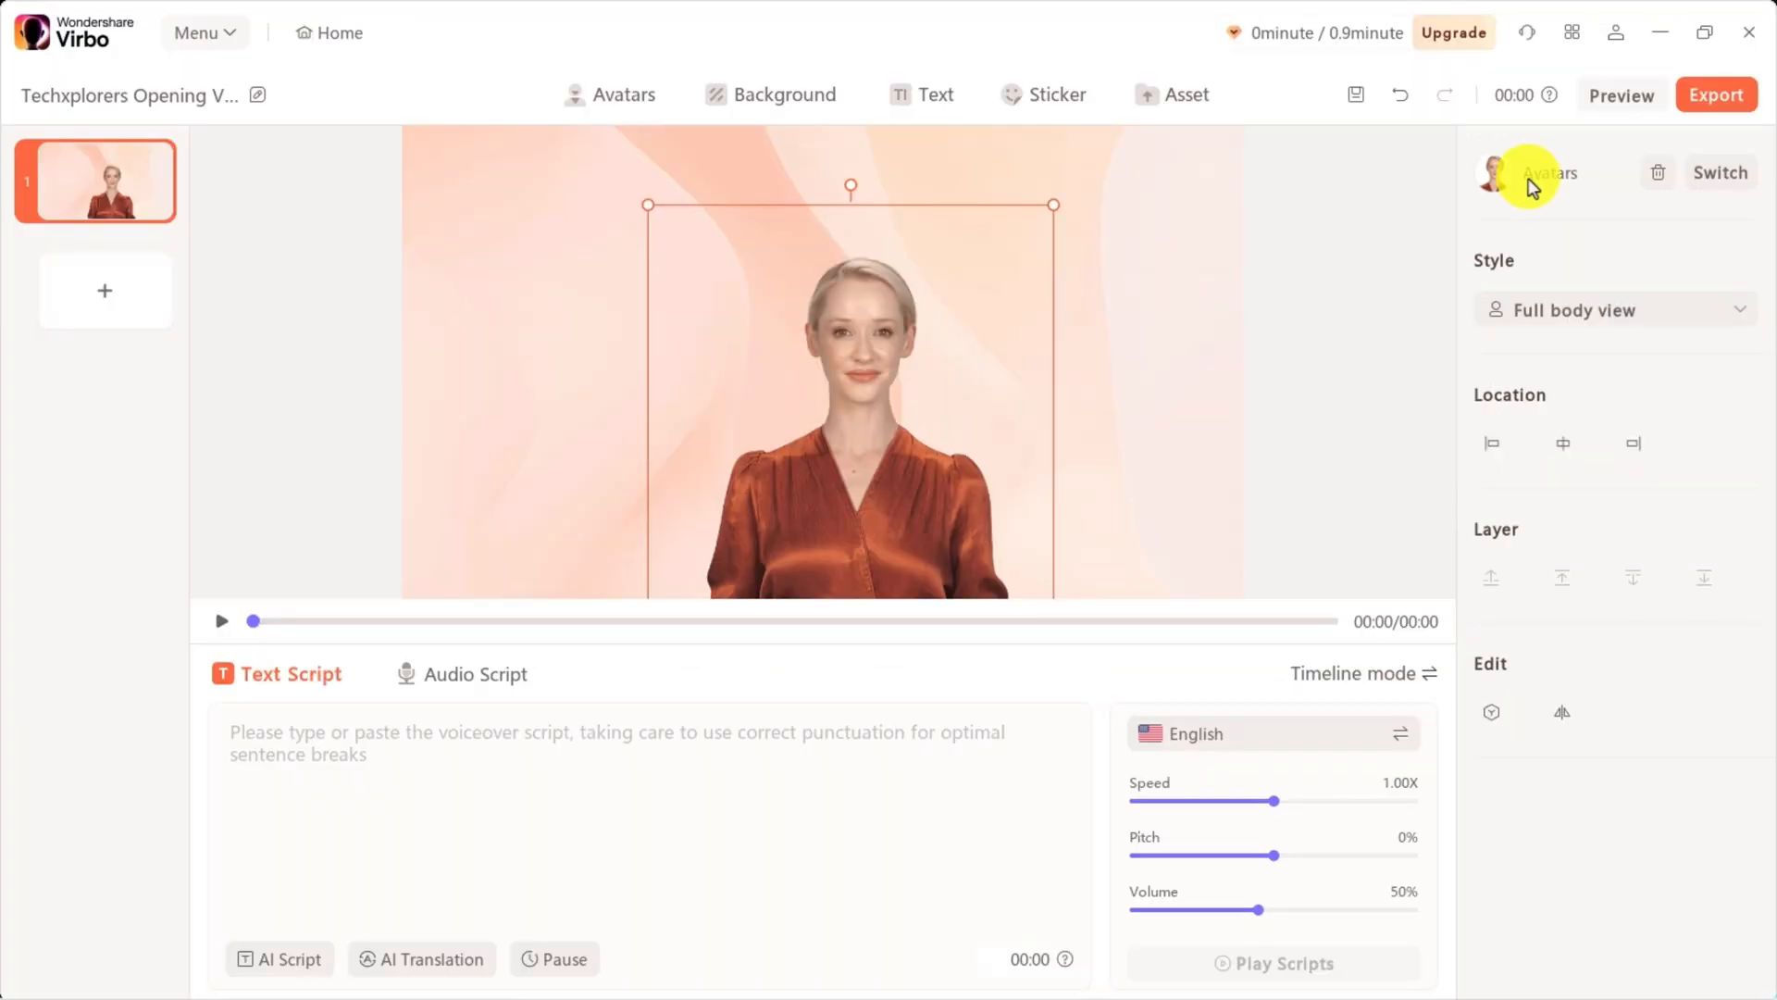
click(1535, 313)
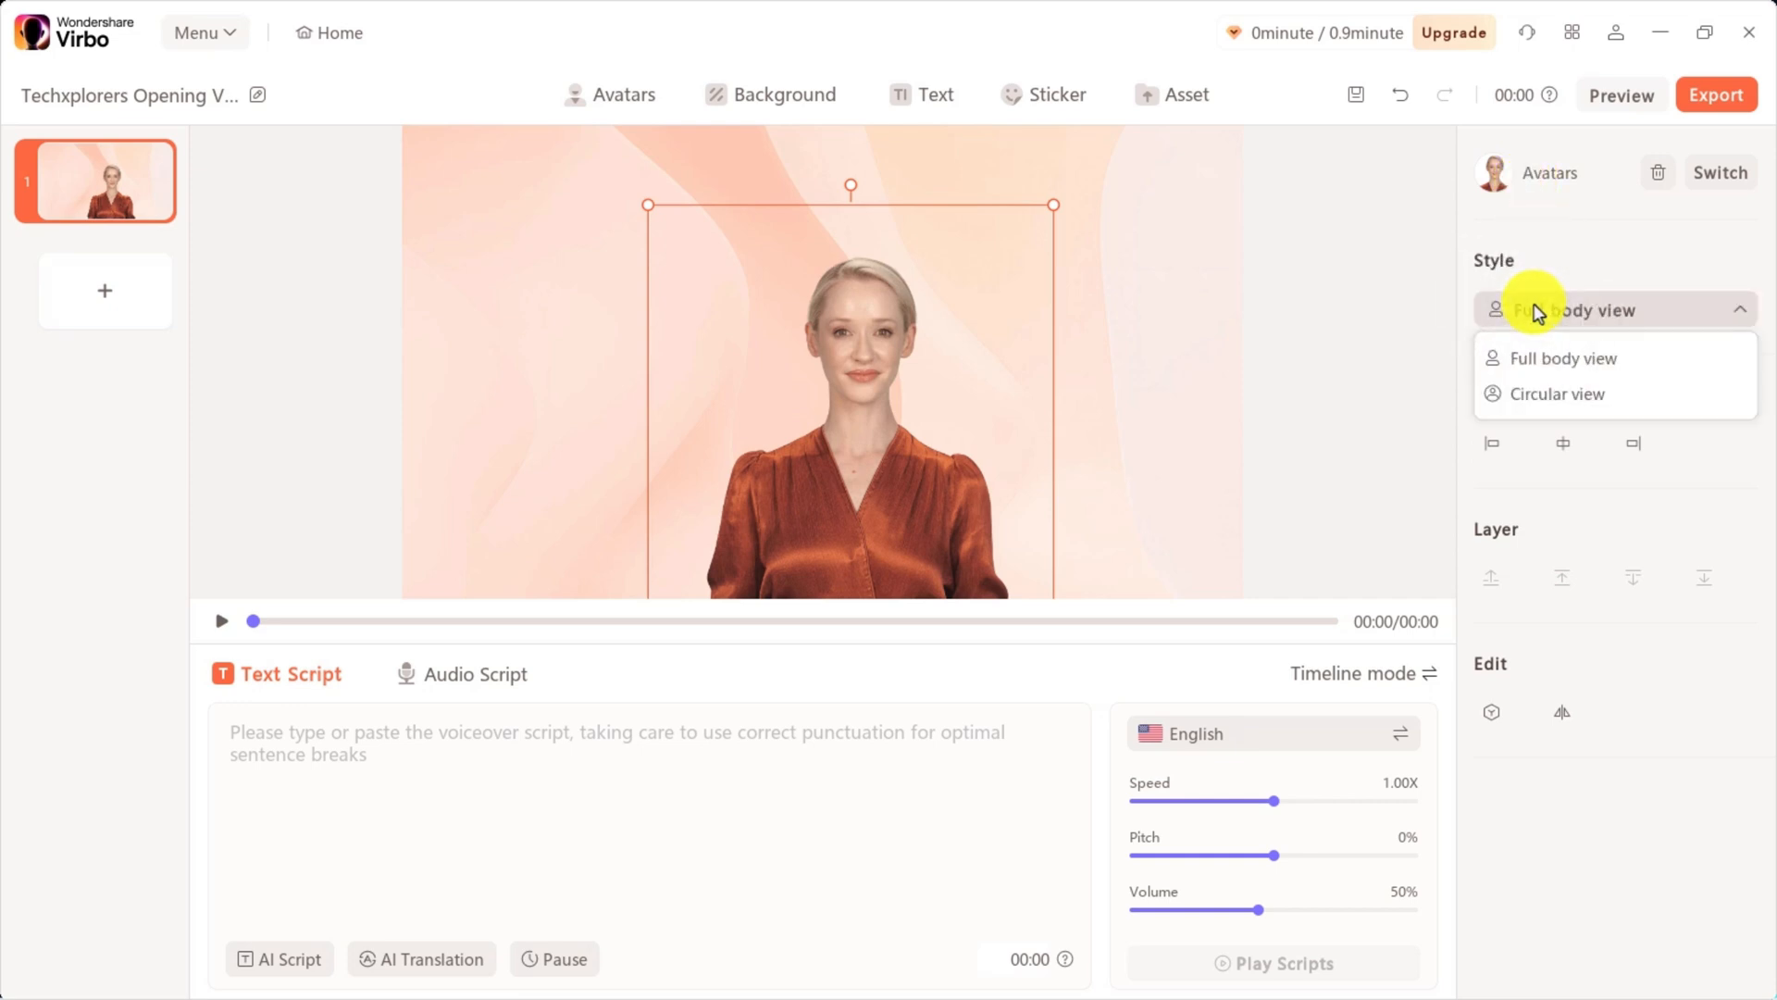
click(1534, 396)
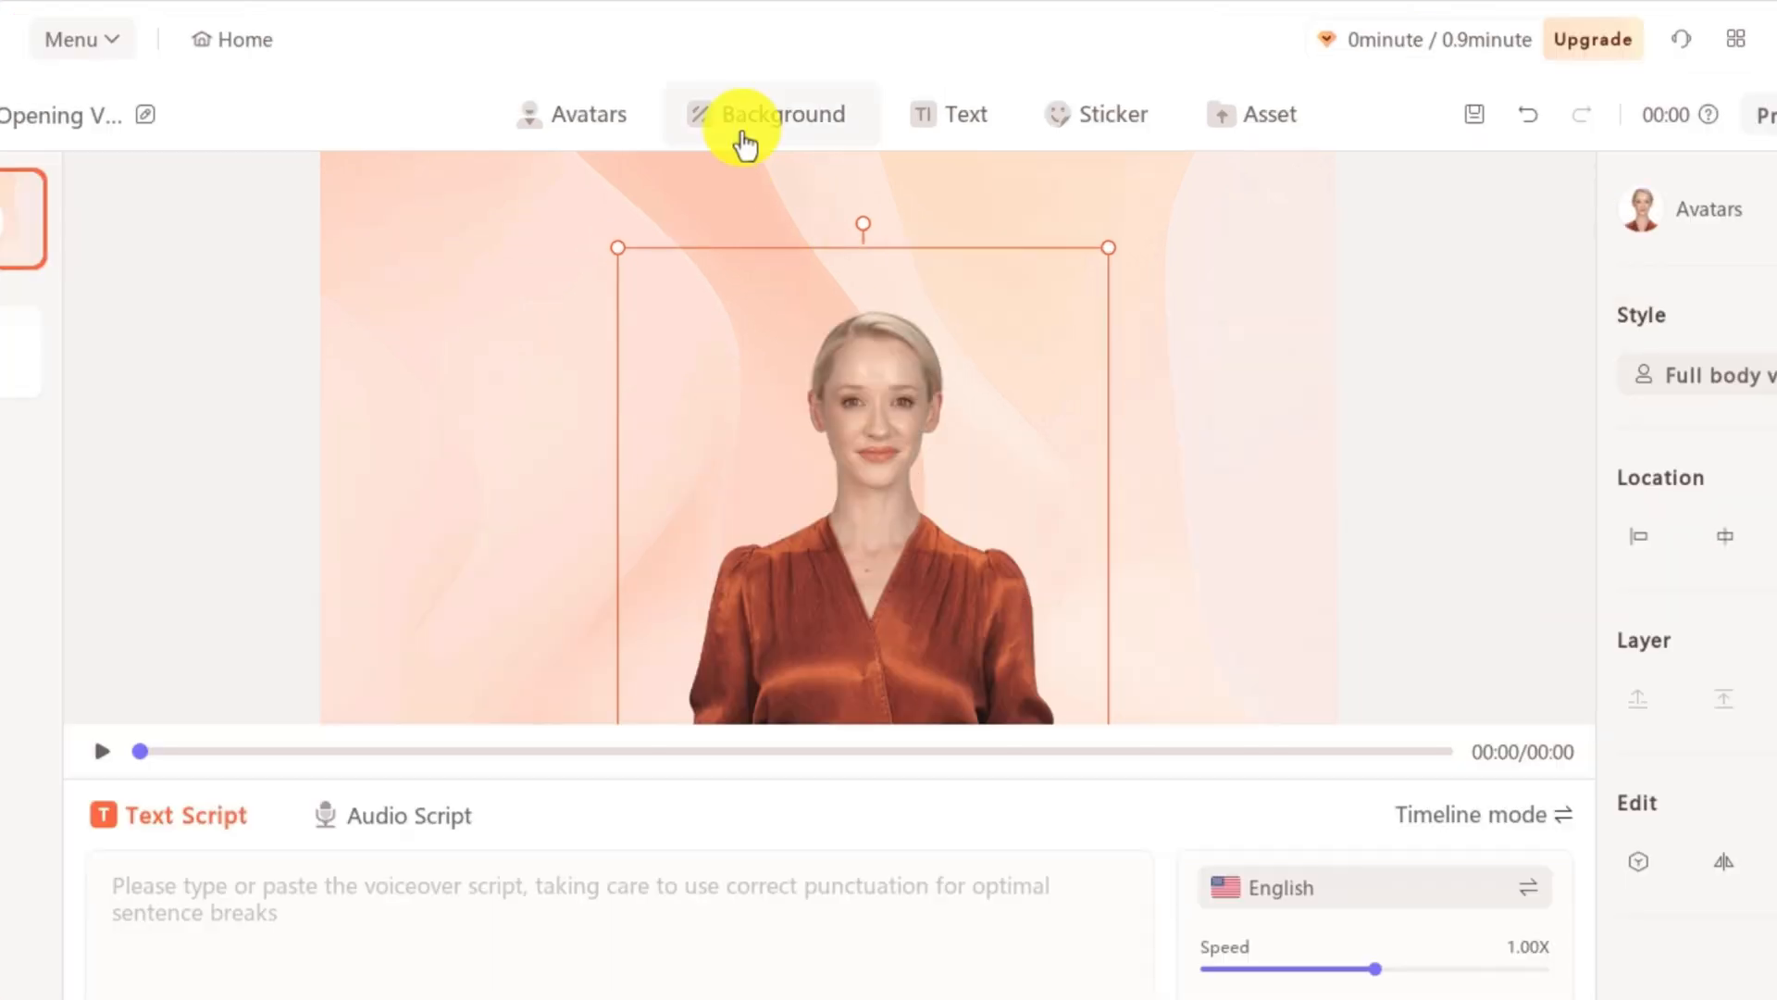
Look through the Lifestyle, Festival, E-commerce and Hot background categories
click(744, 140)
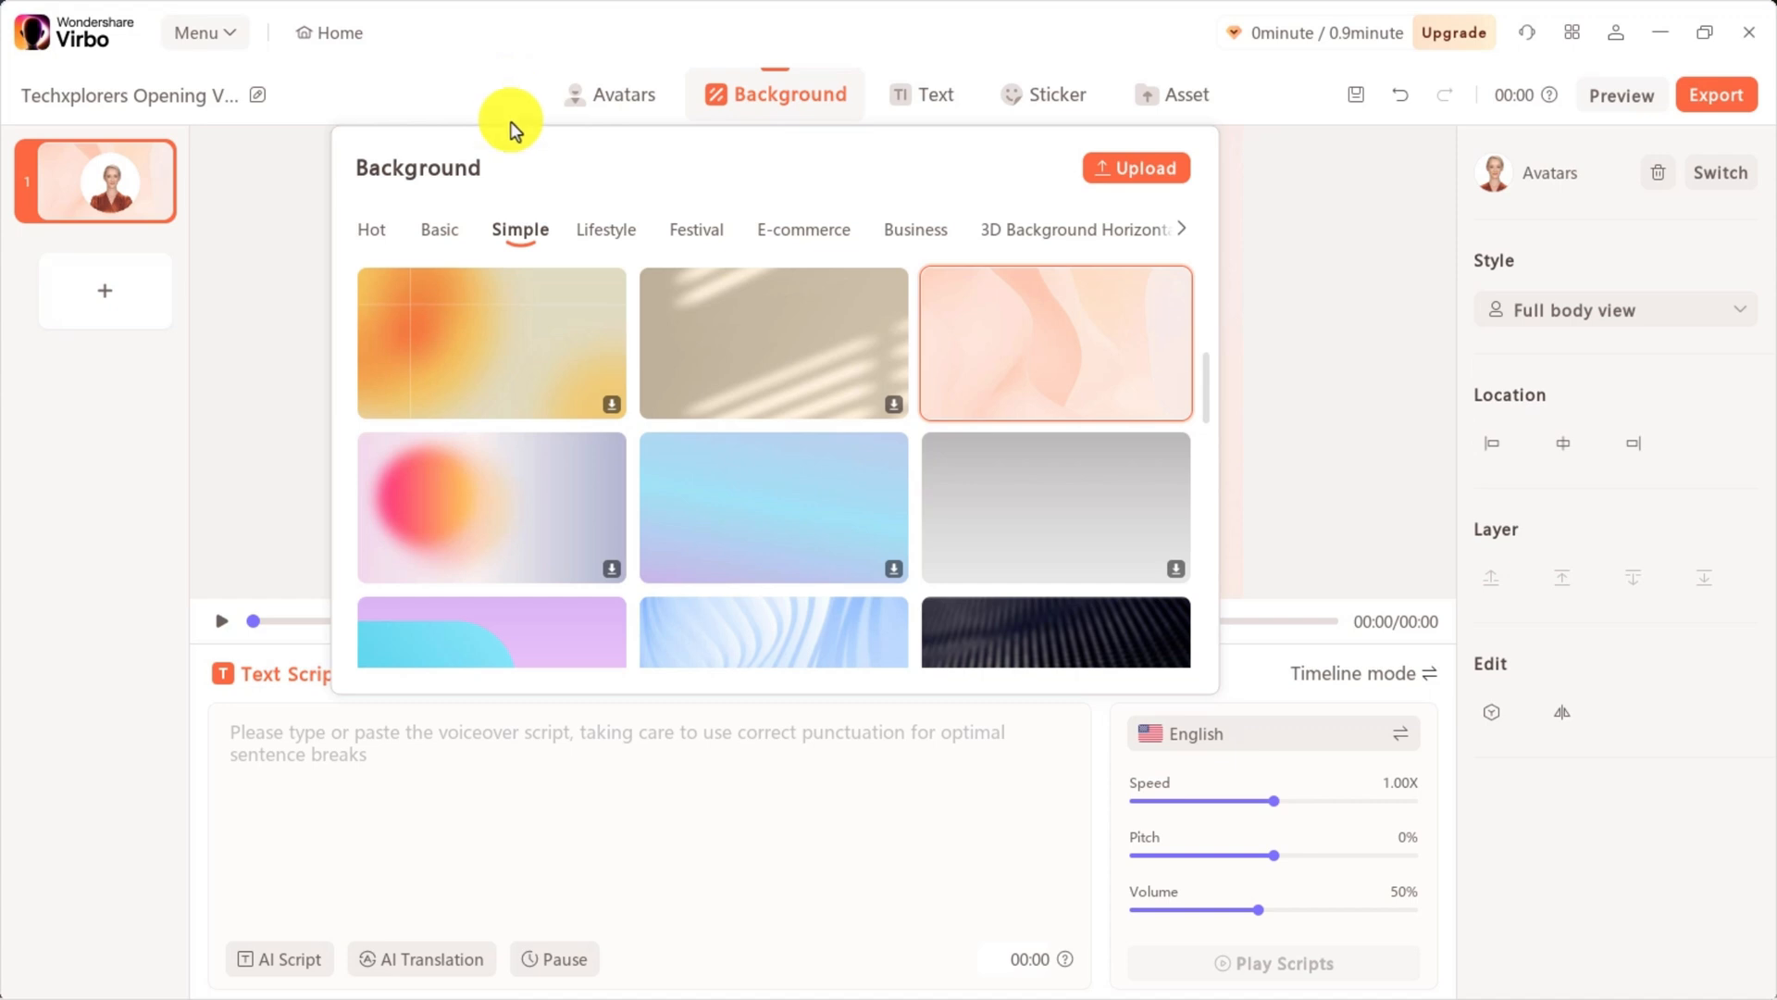
click(618, 231)
click(683, 236)
click(807, 232)
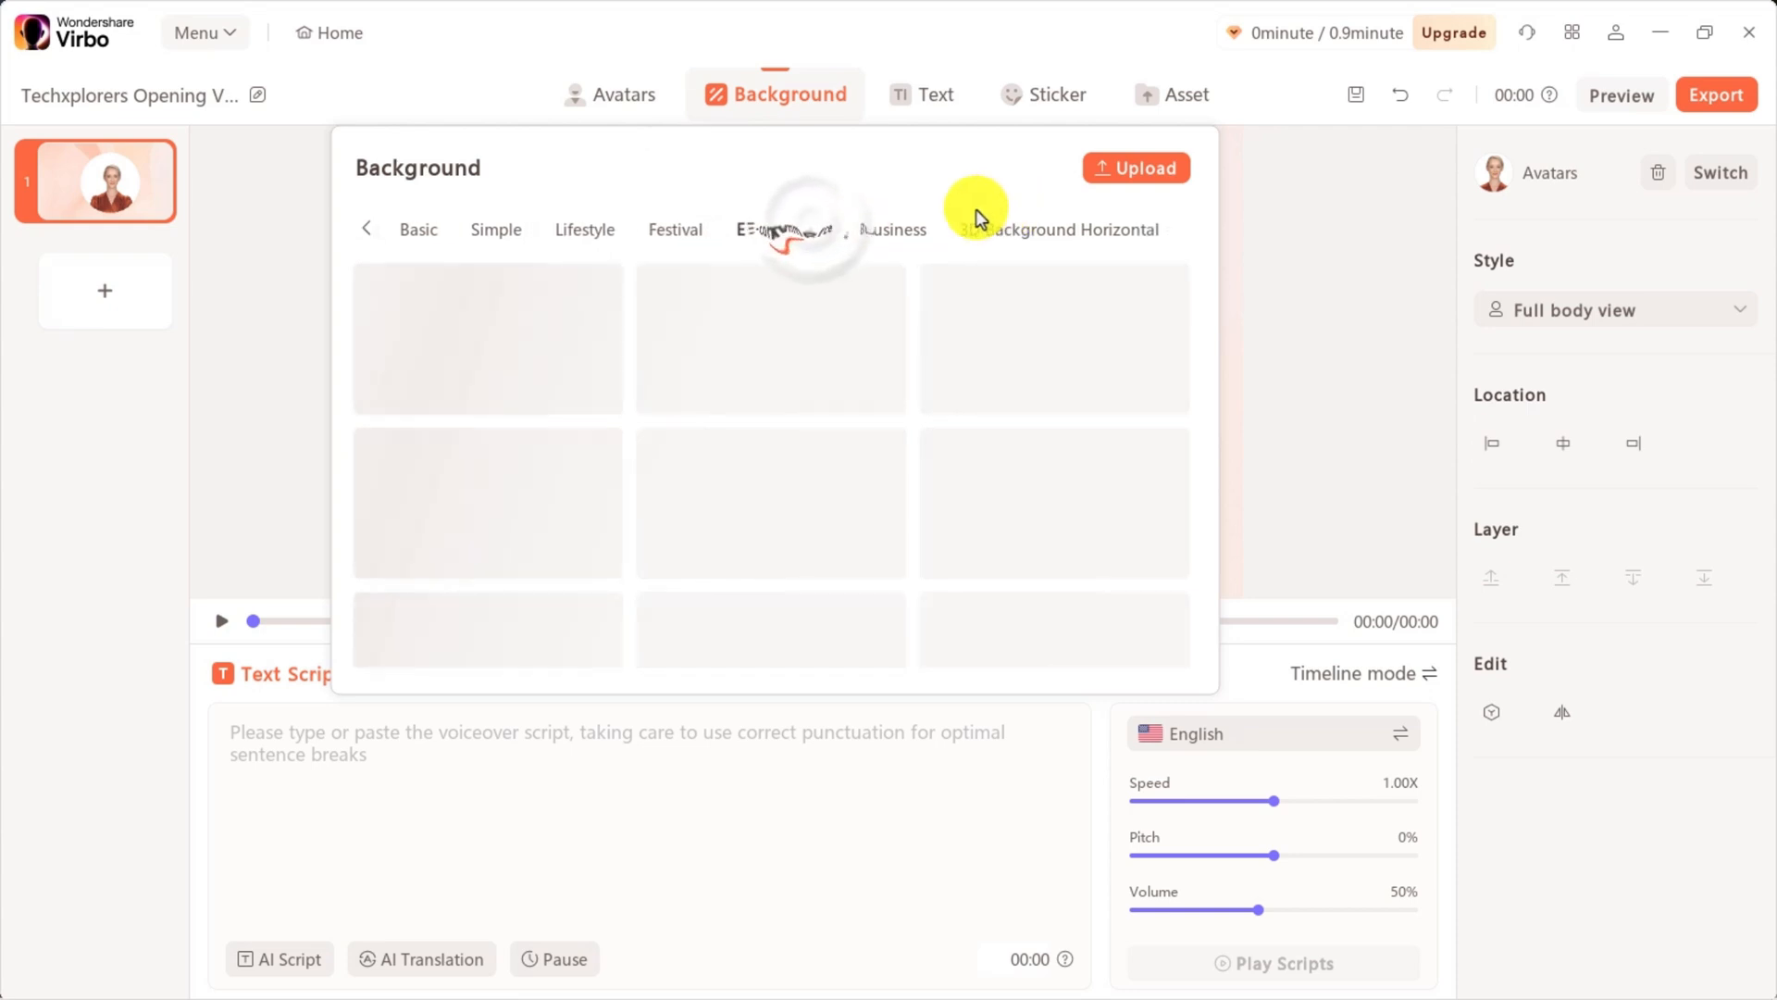
click(367, 228)
click(374, 232)
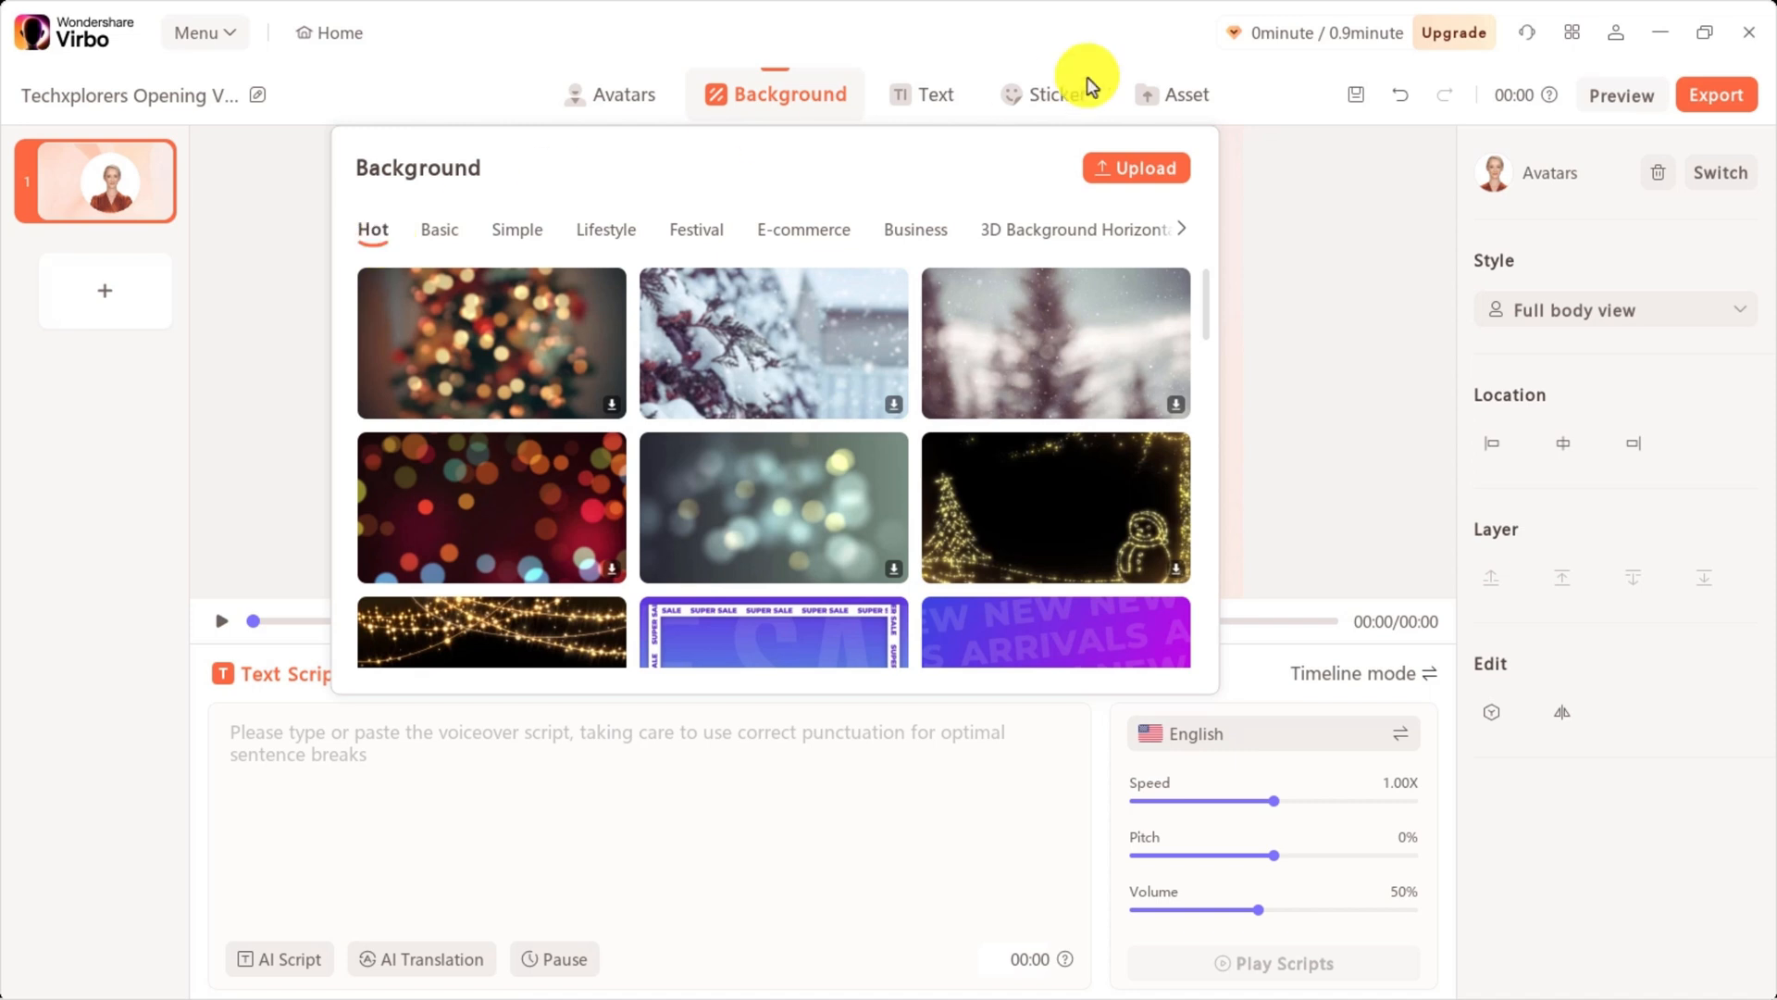
Upload the futuristic architecture JPG from the Tutorial folder as the background, cropped to the lower part of the image, and select it on the canvas
click(1102, 169)
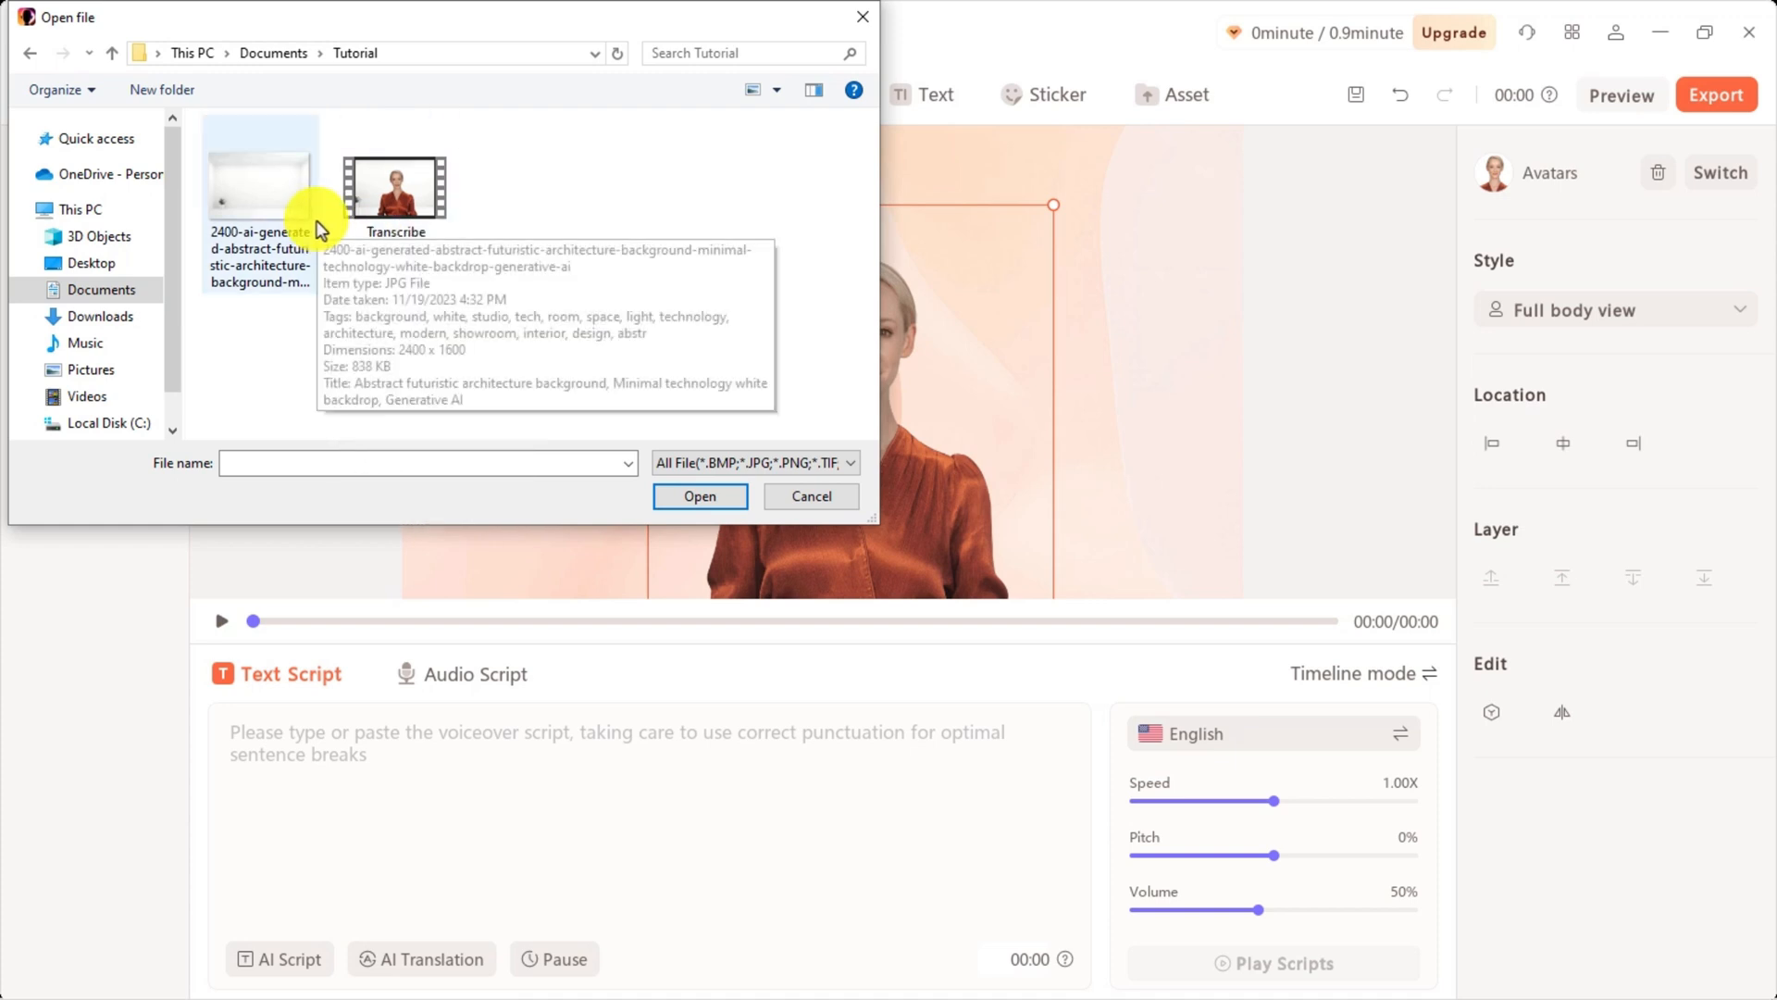
click(265, 213)
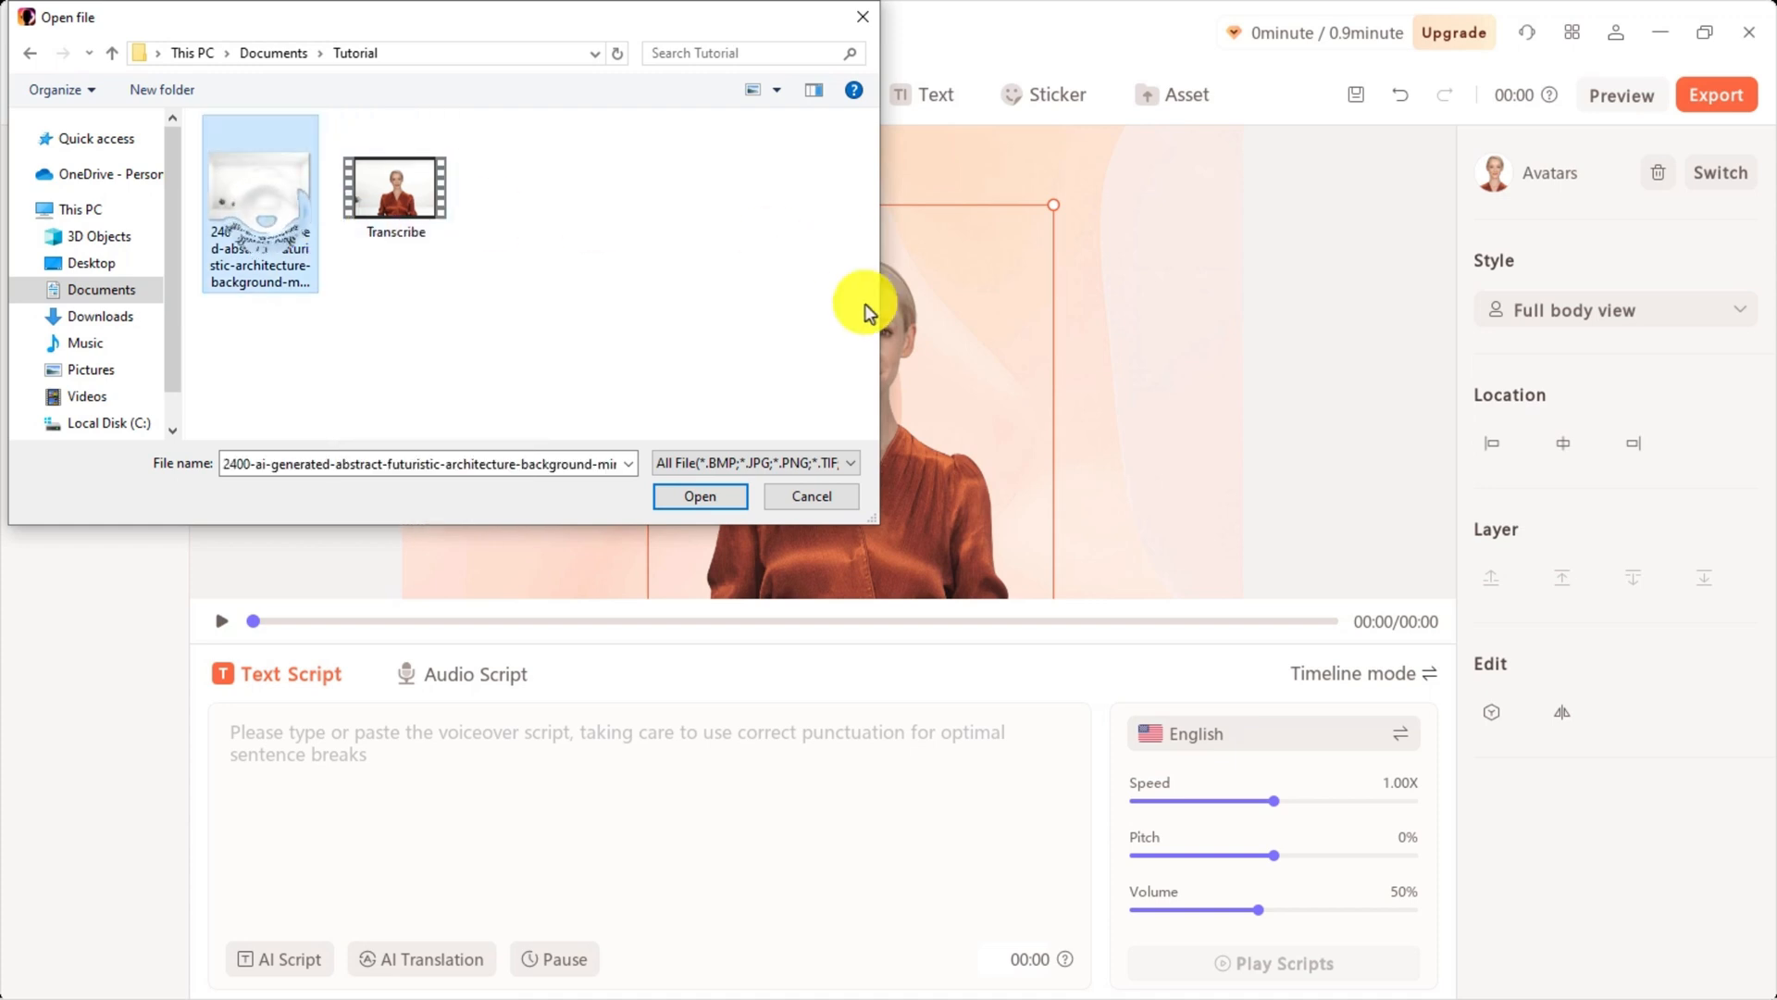
click(696, 497)
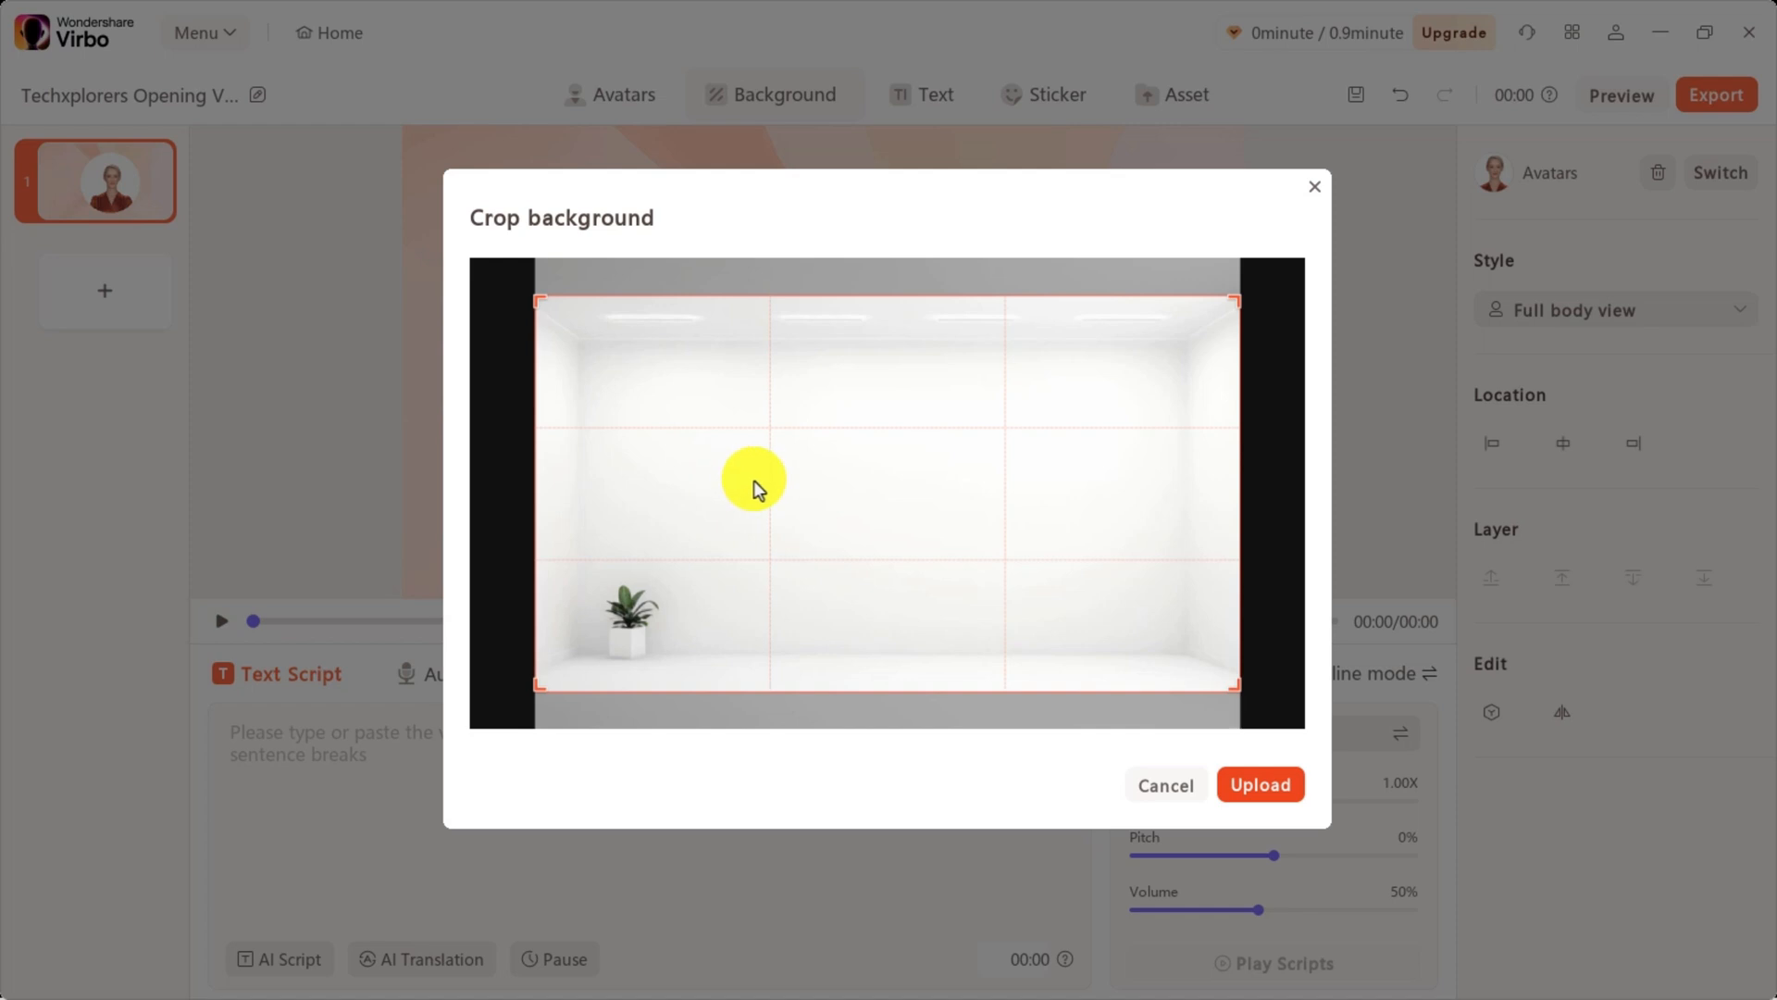
drag(881, 449, 871, 512)
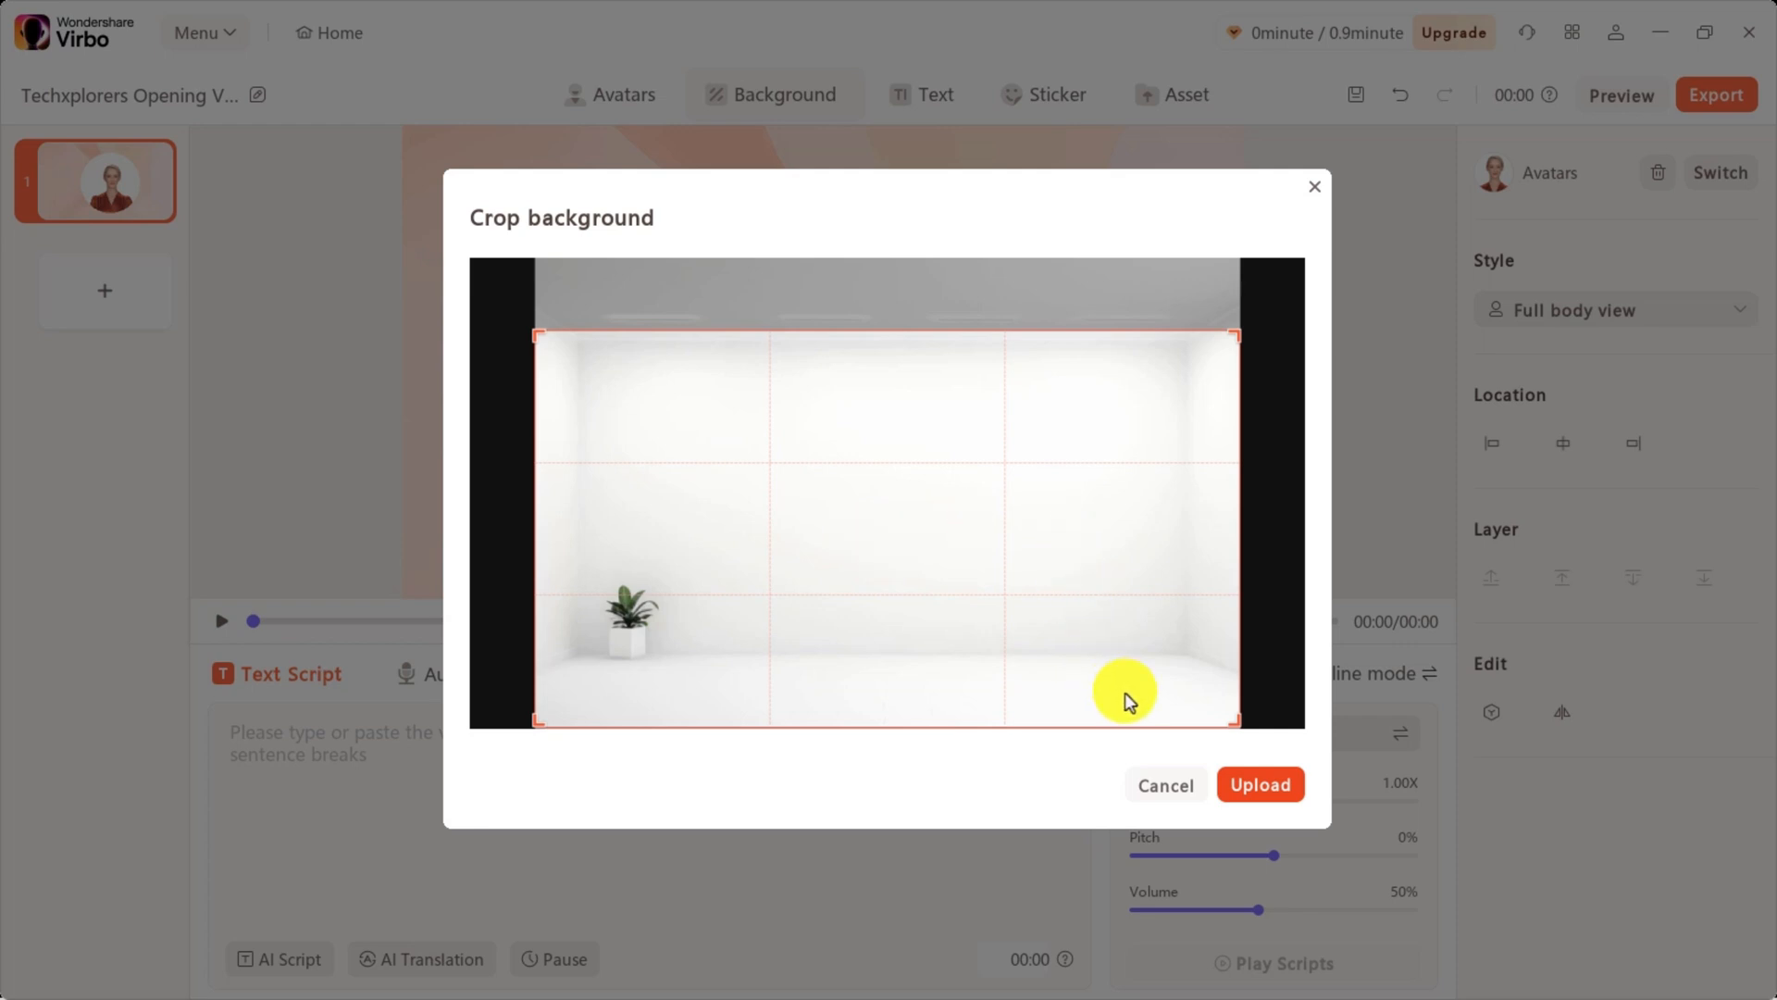
click(1269, 787)
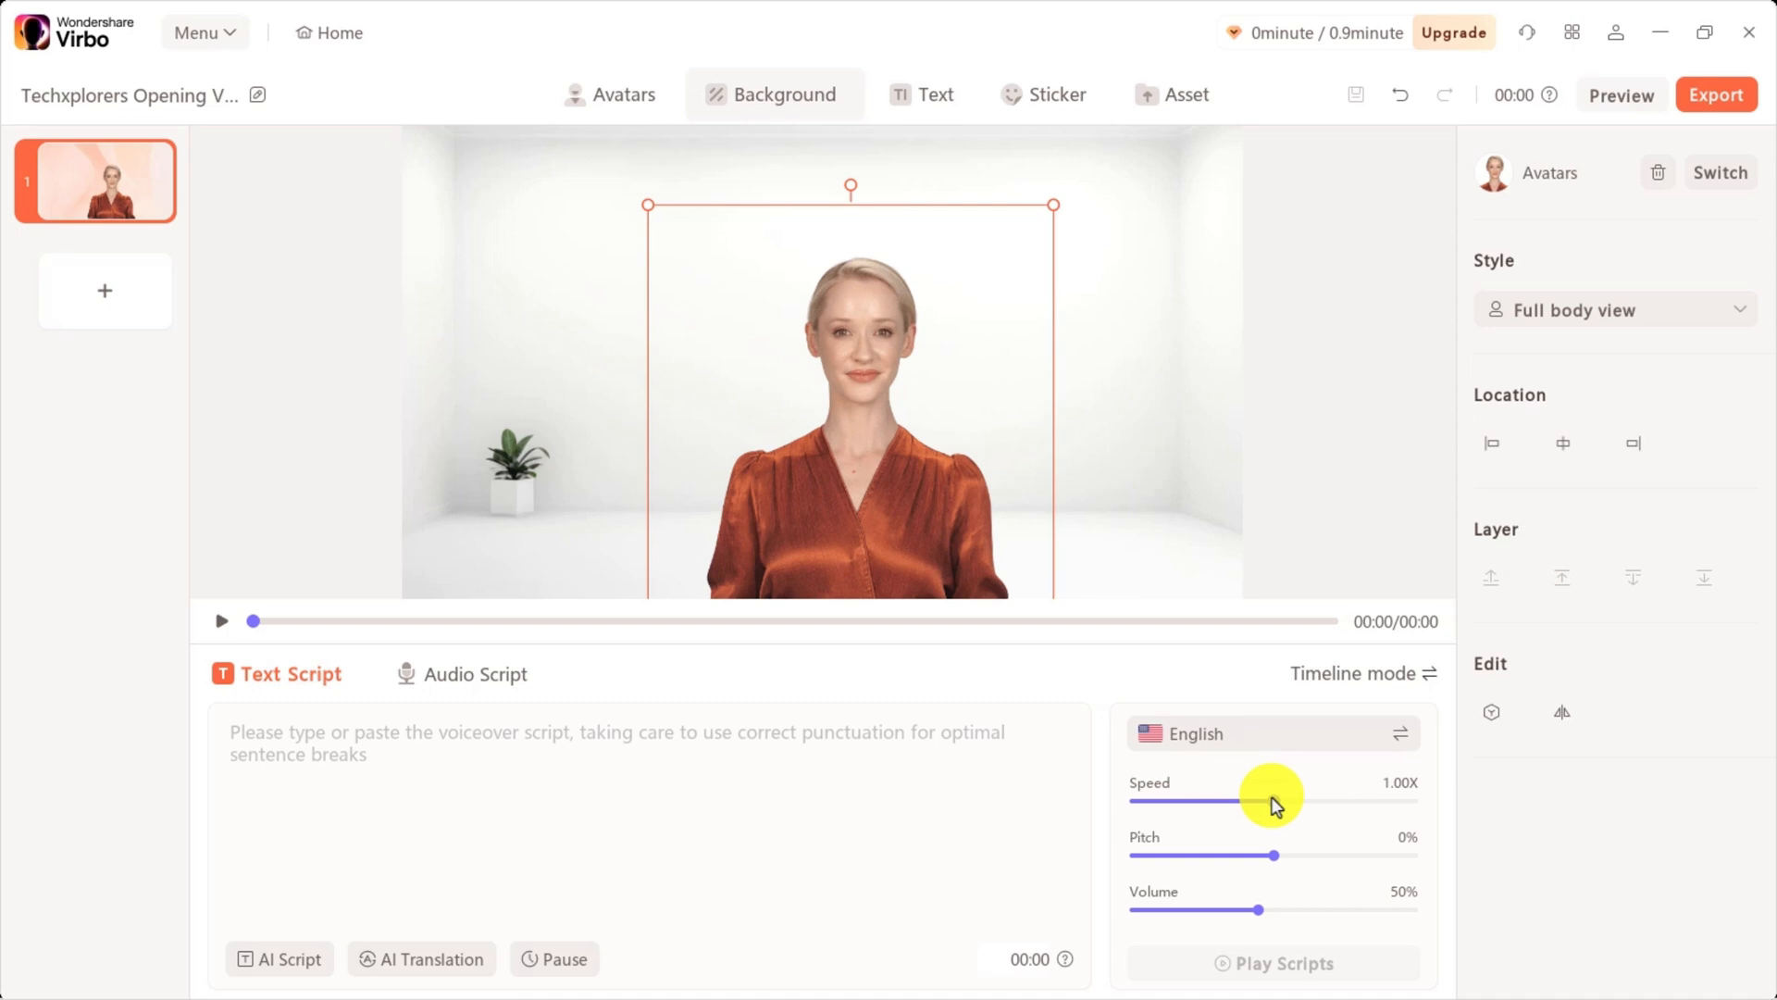
click(1124, 358)
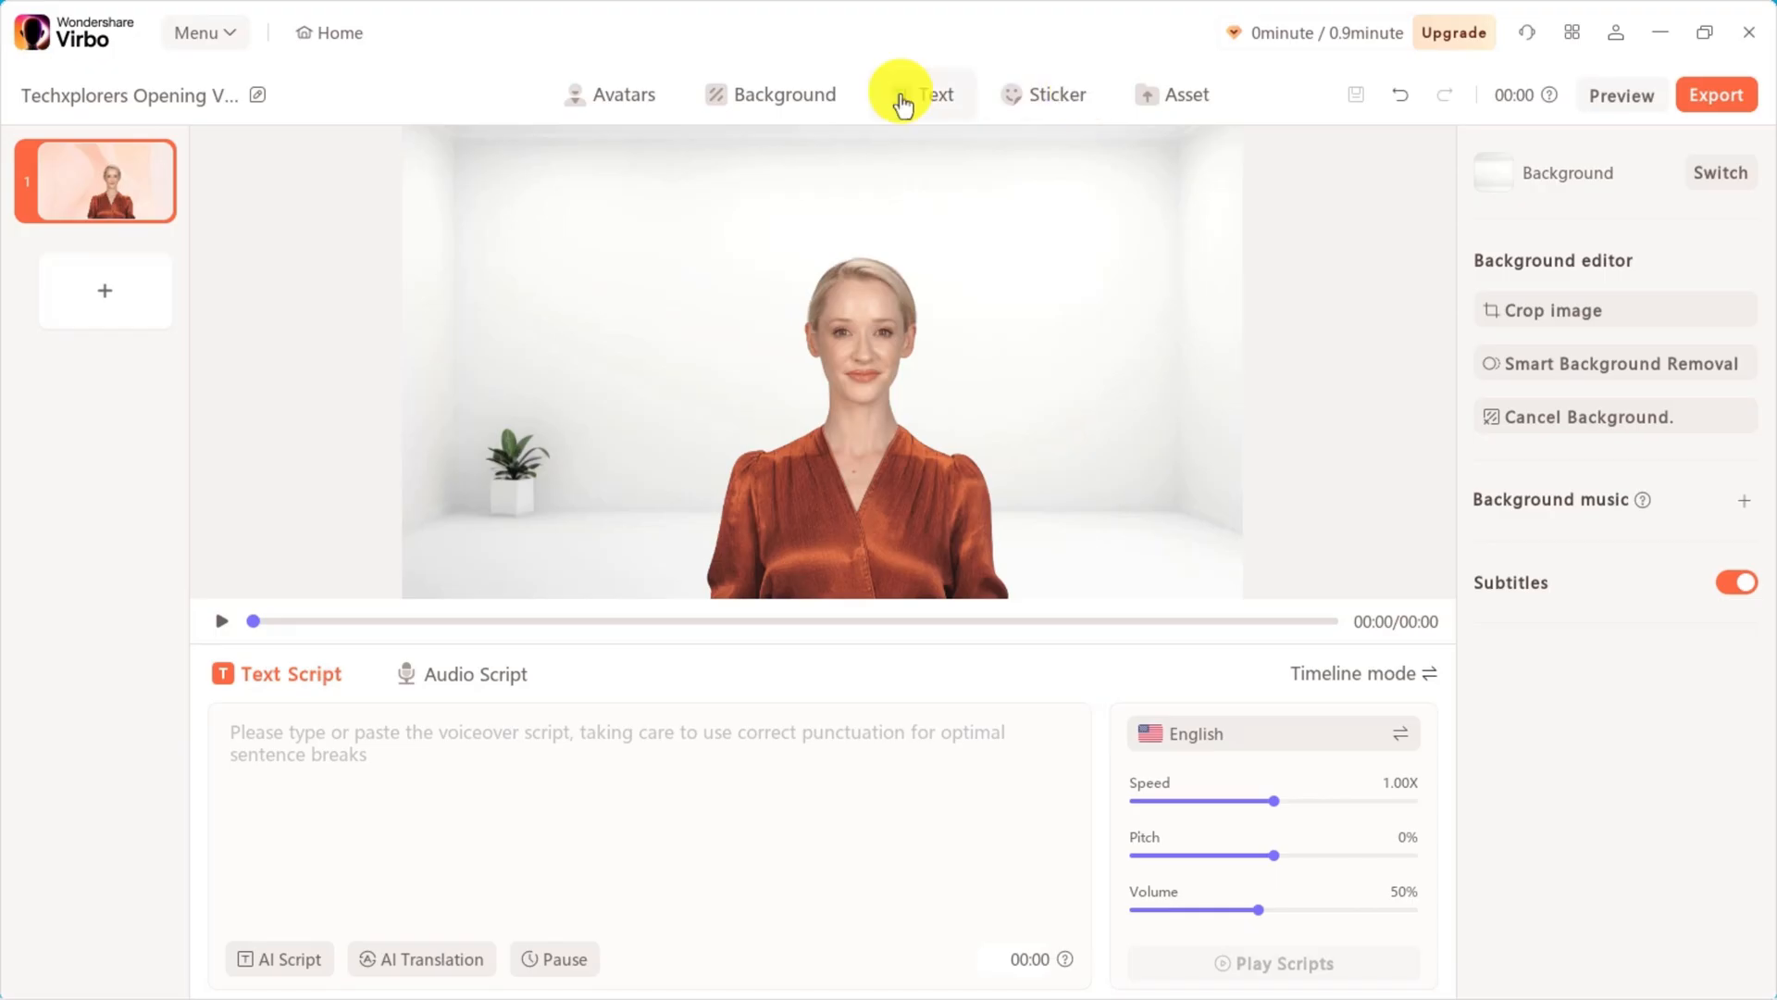
Look through the text options and preset styles, the Hot stickers and the available assets
click(902, 101)
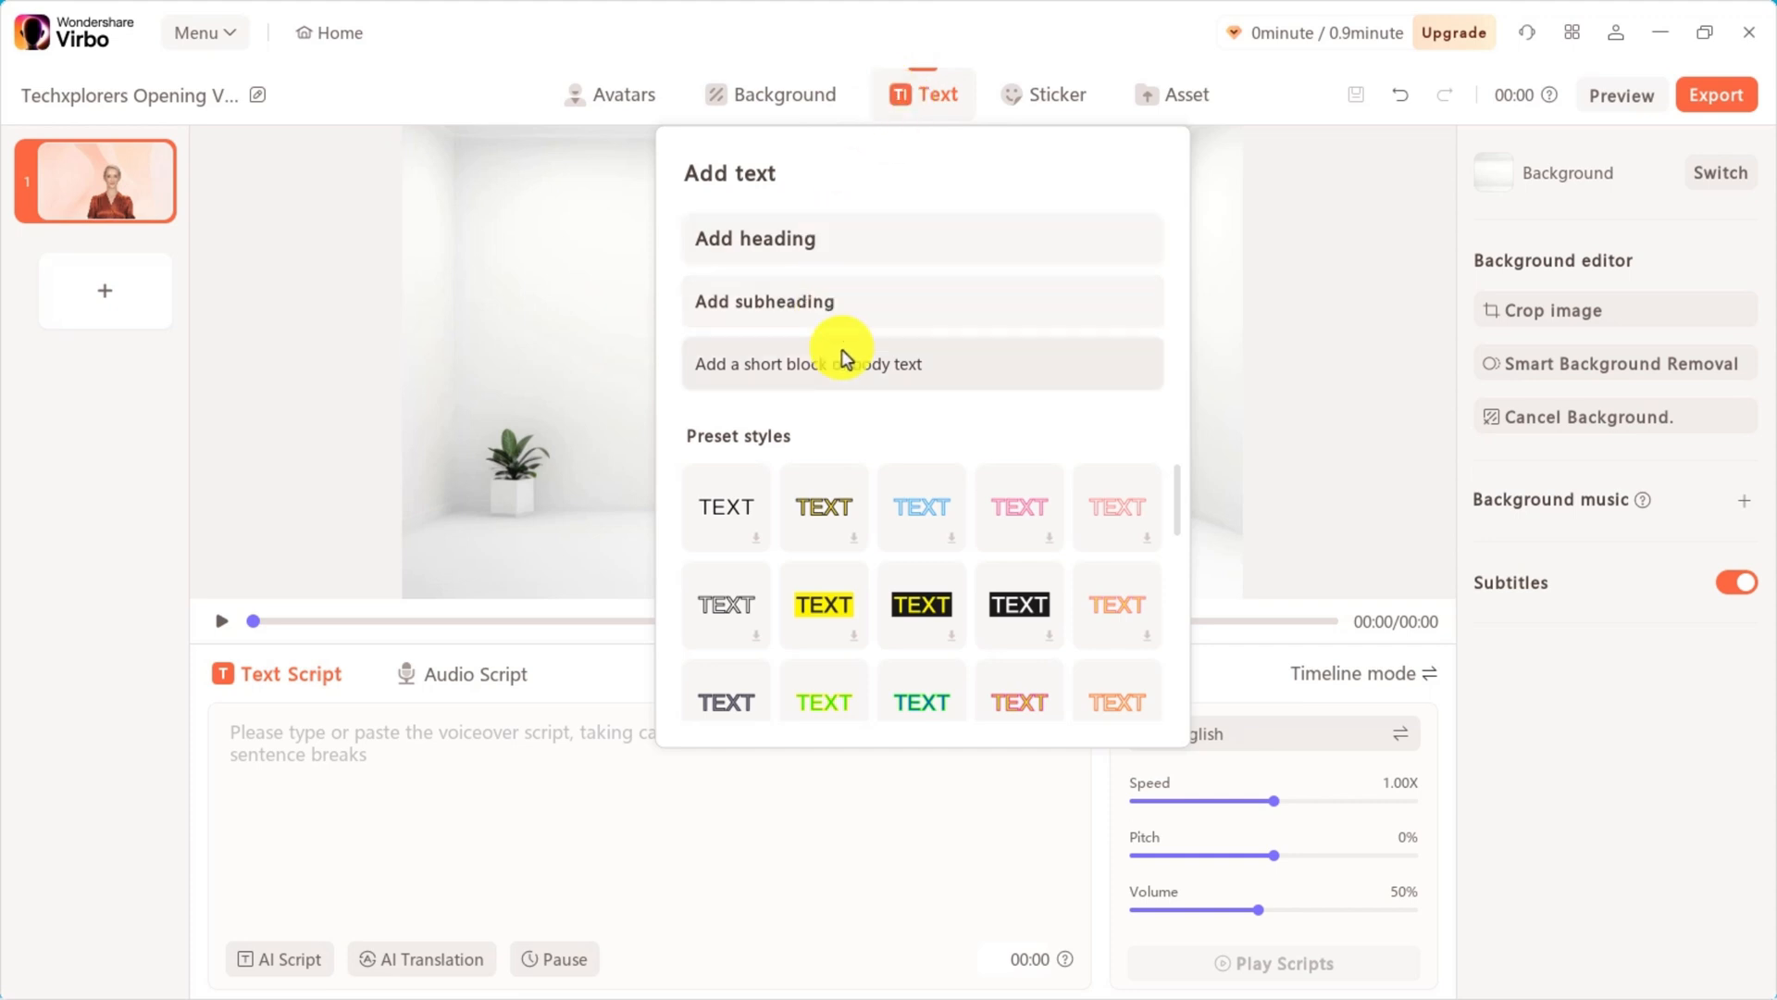
scroll(865, 528, down, 1)
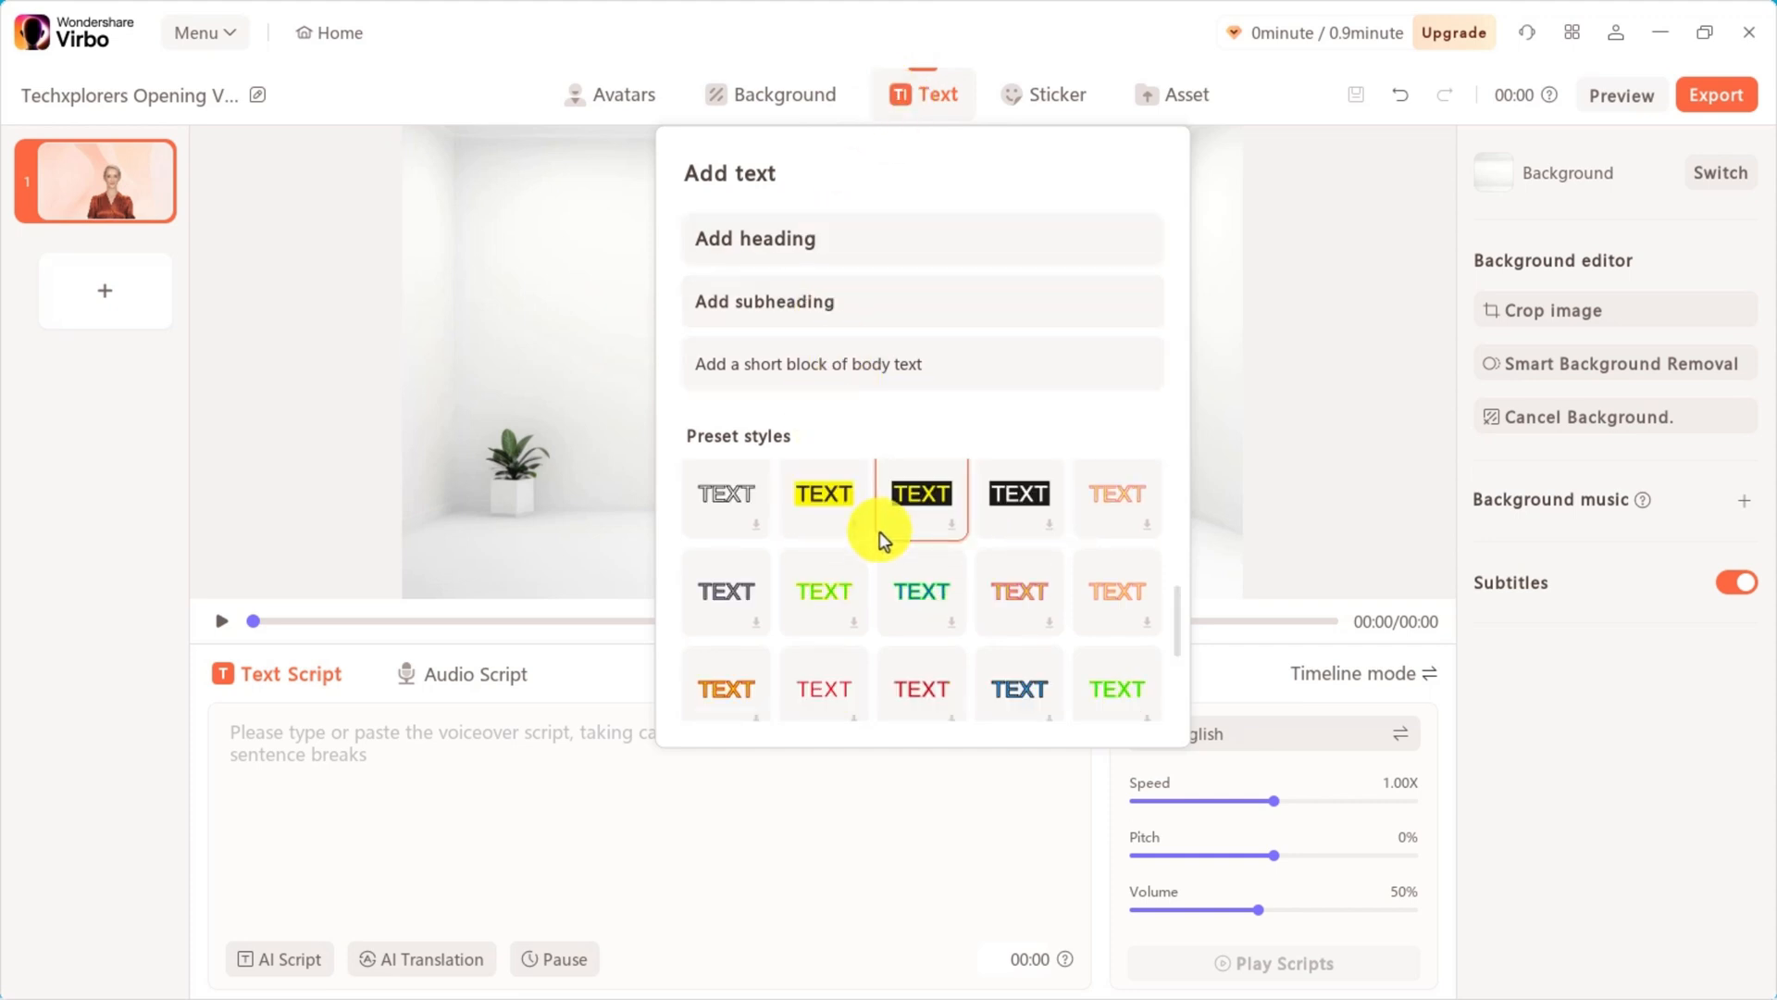
scroll(879, 531, down, 1)
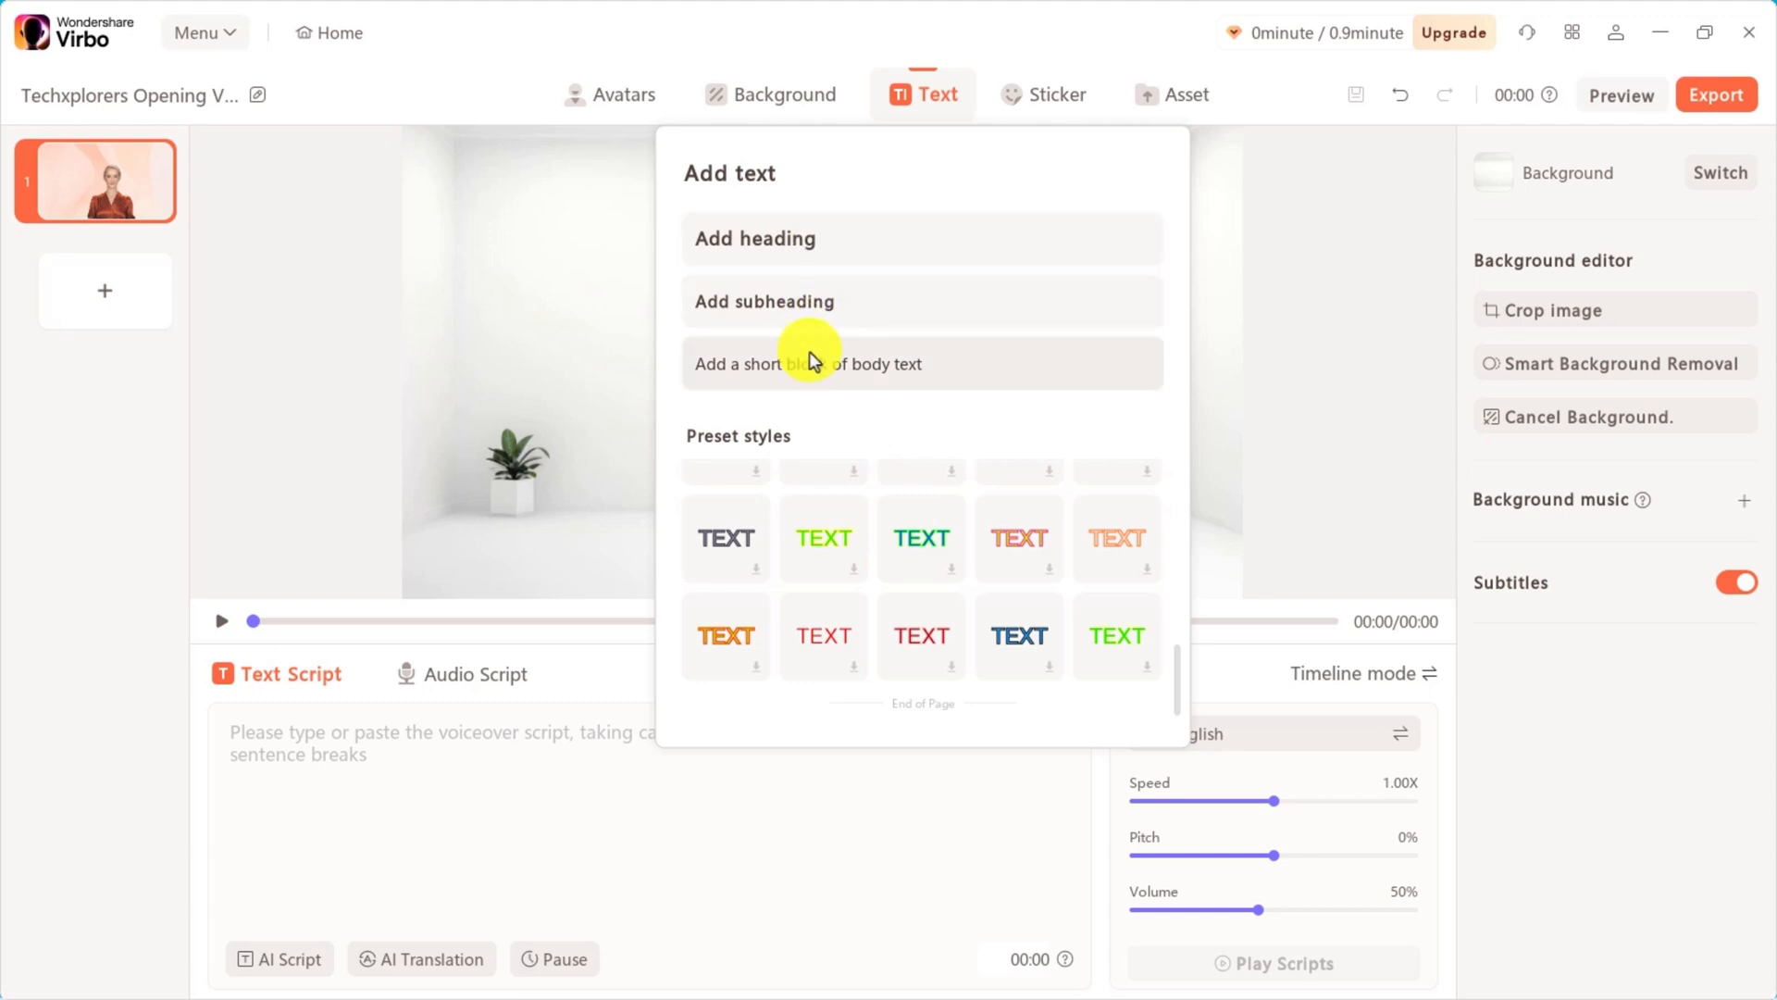
click(1018, 100)
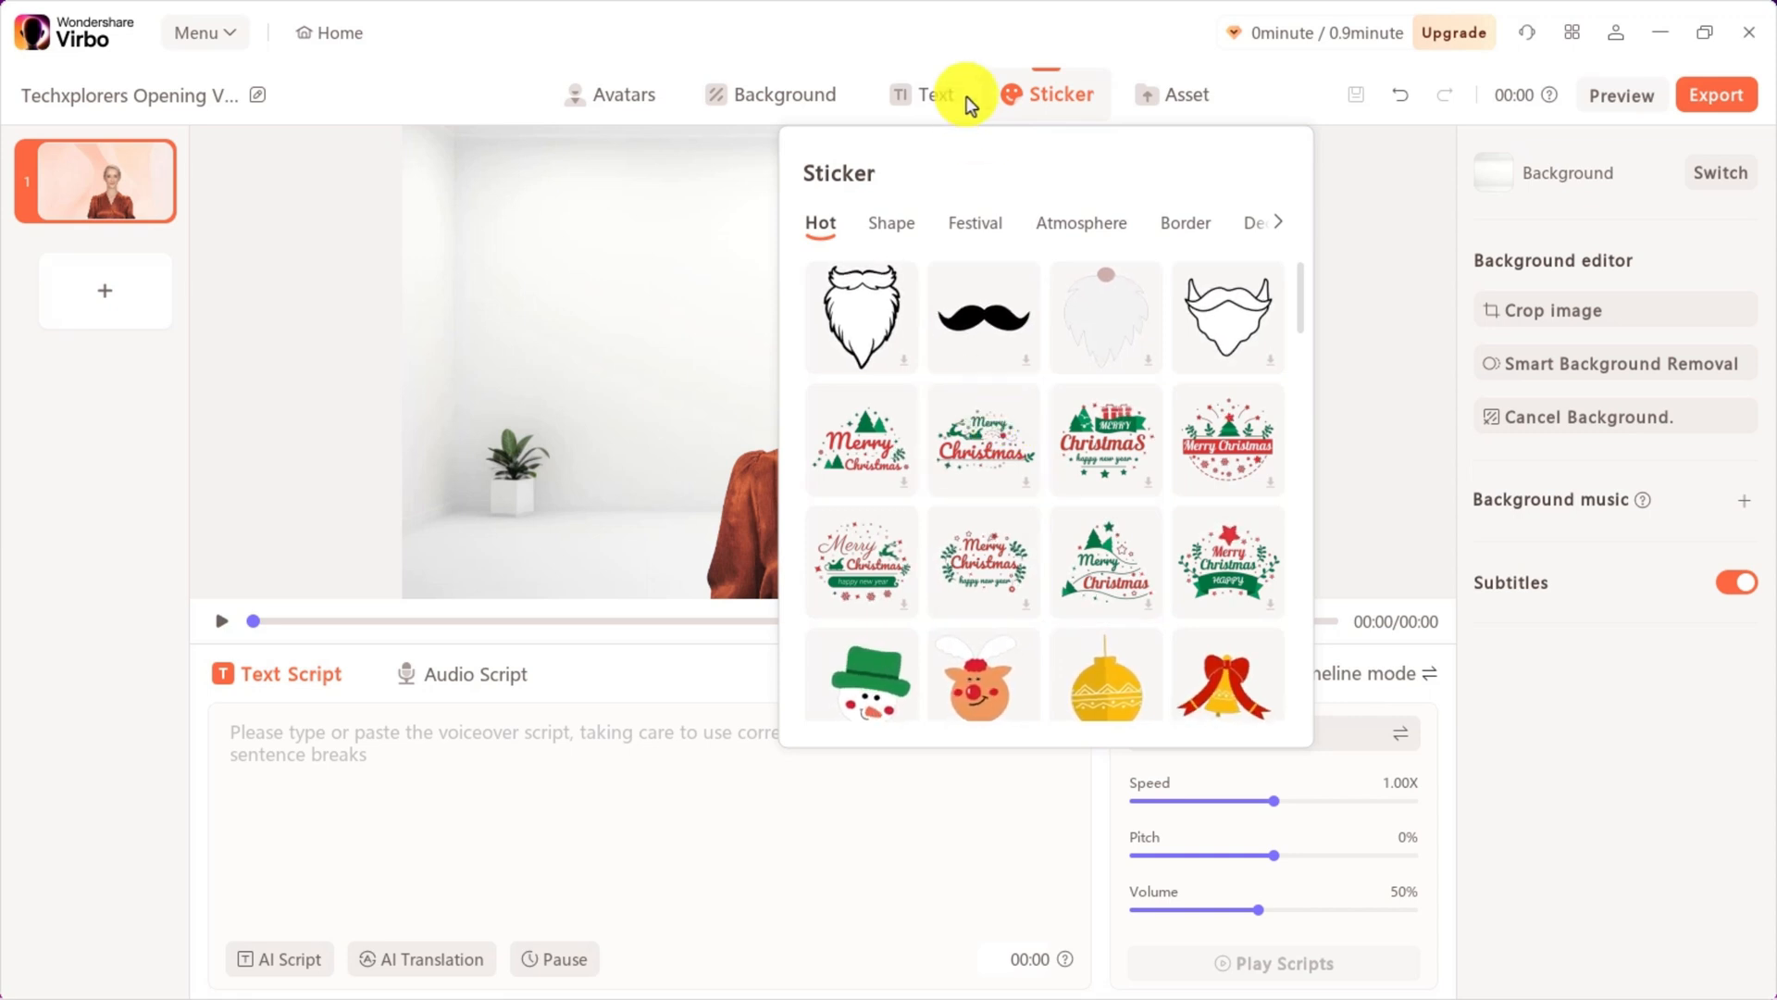
click(977, 60)
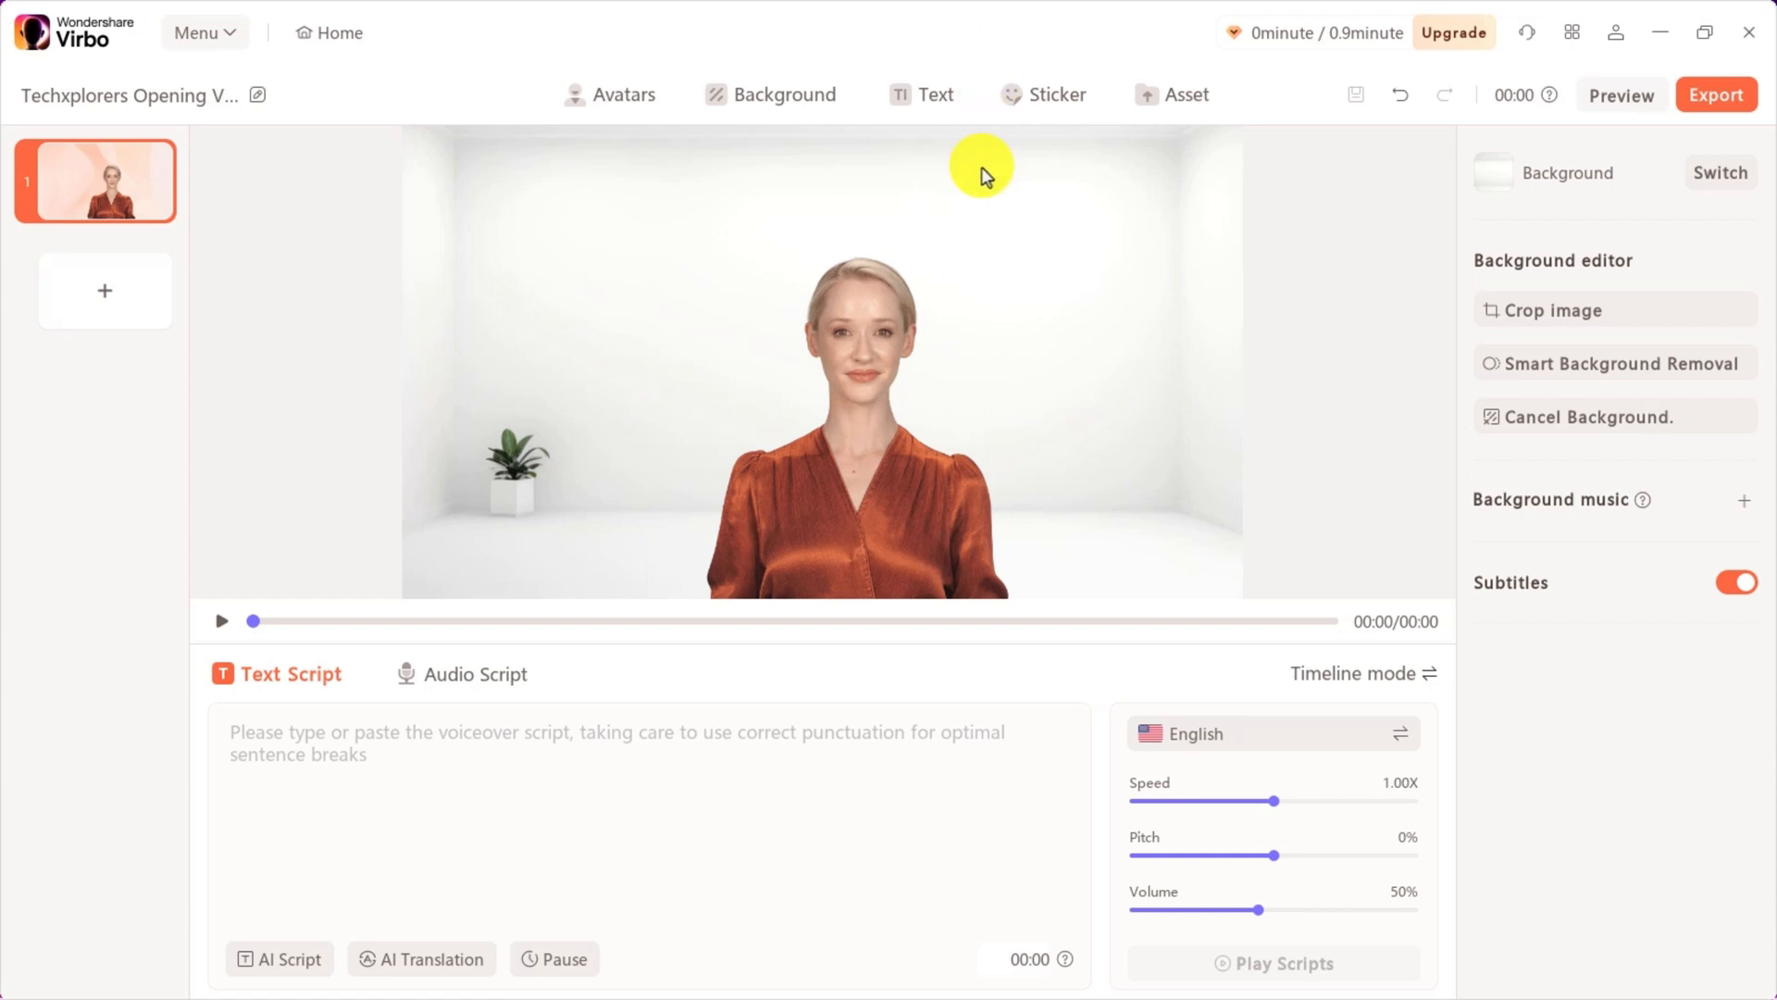
click(1148, 104)
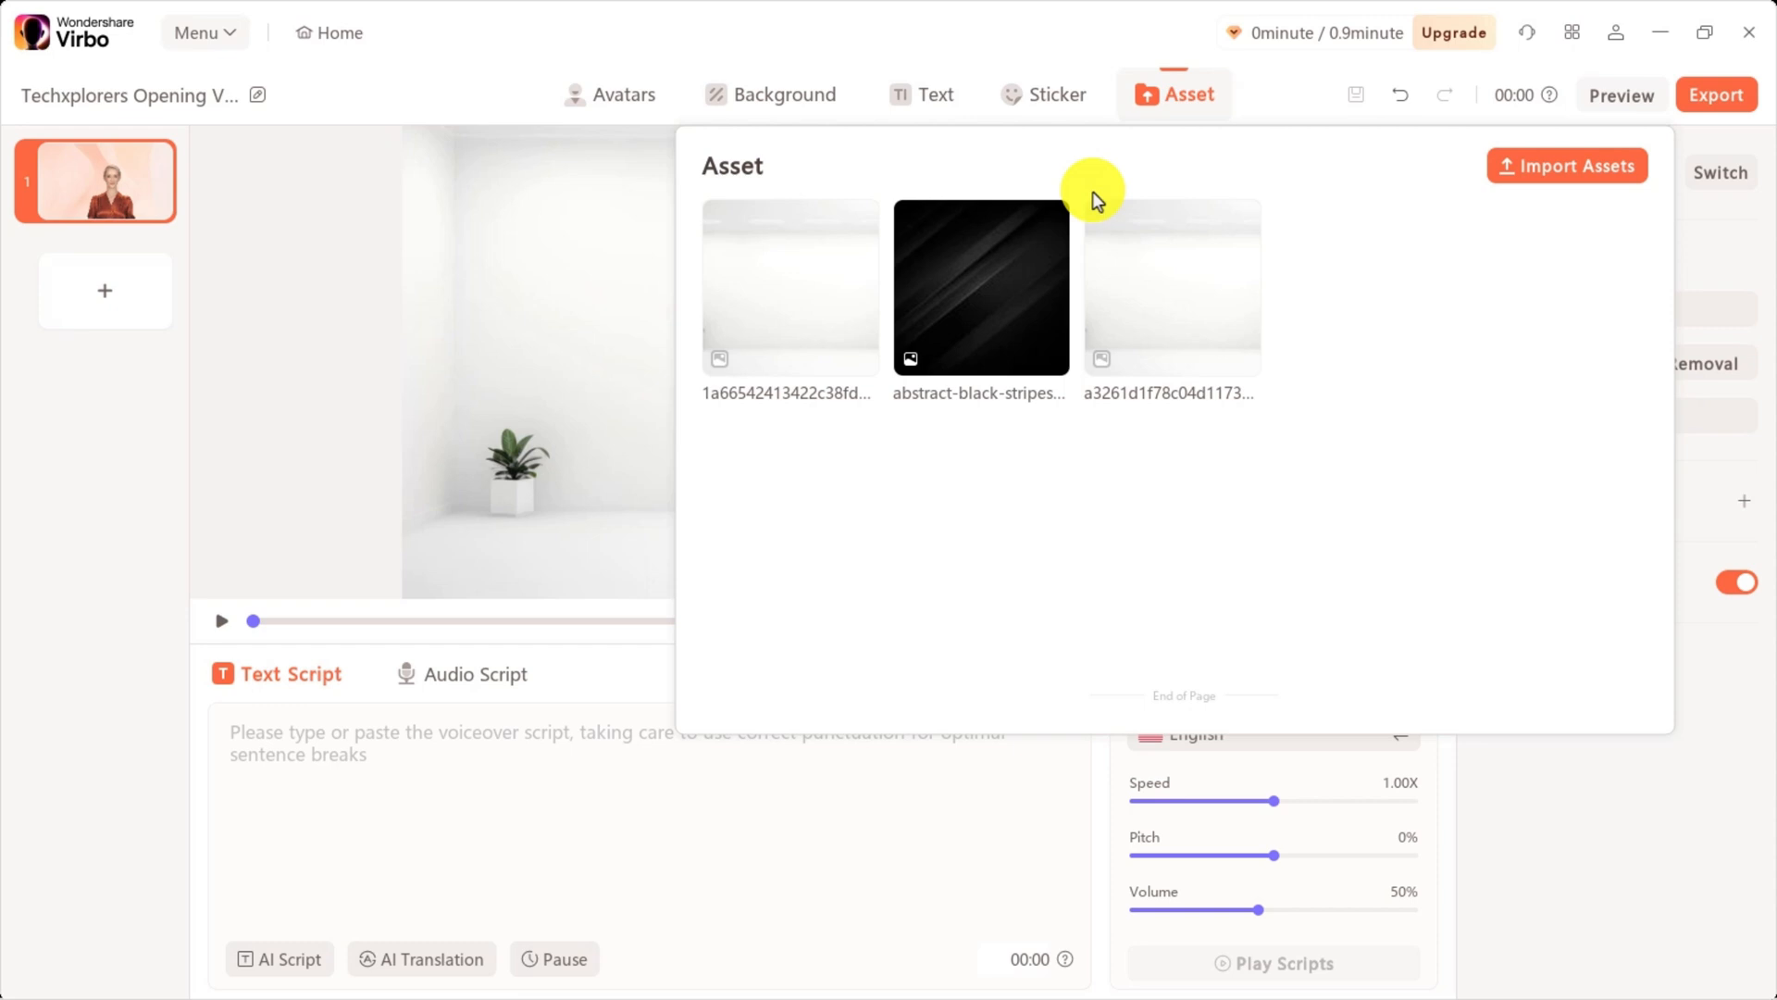
click(370, 226)
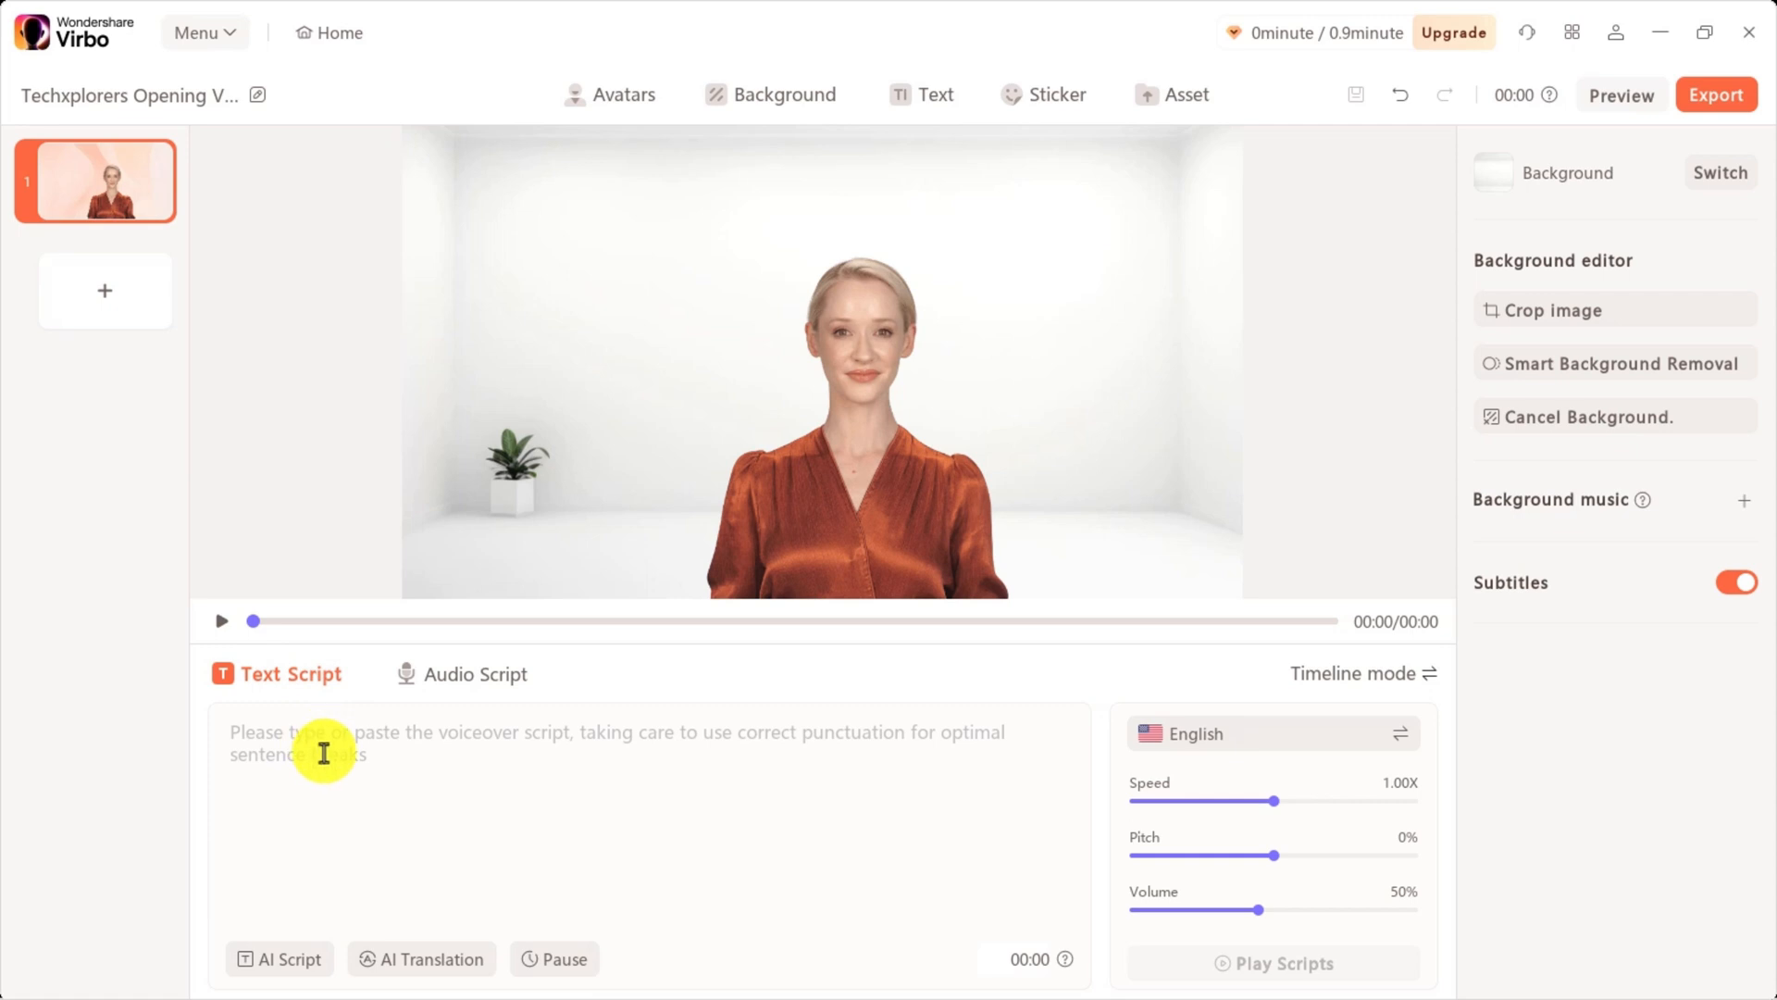
Select the avatar on the canvas and view its Audio Script options
click(859, 376)
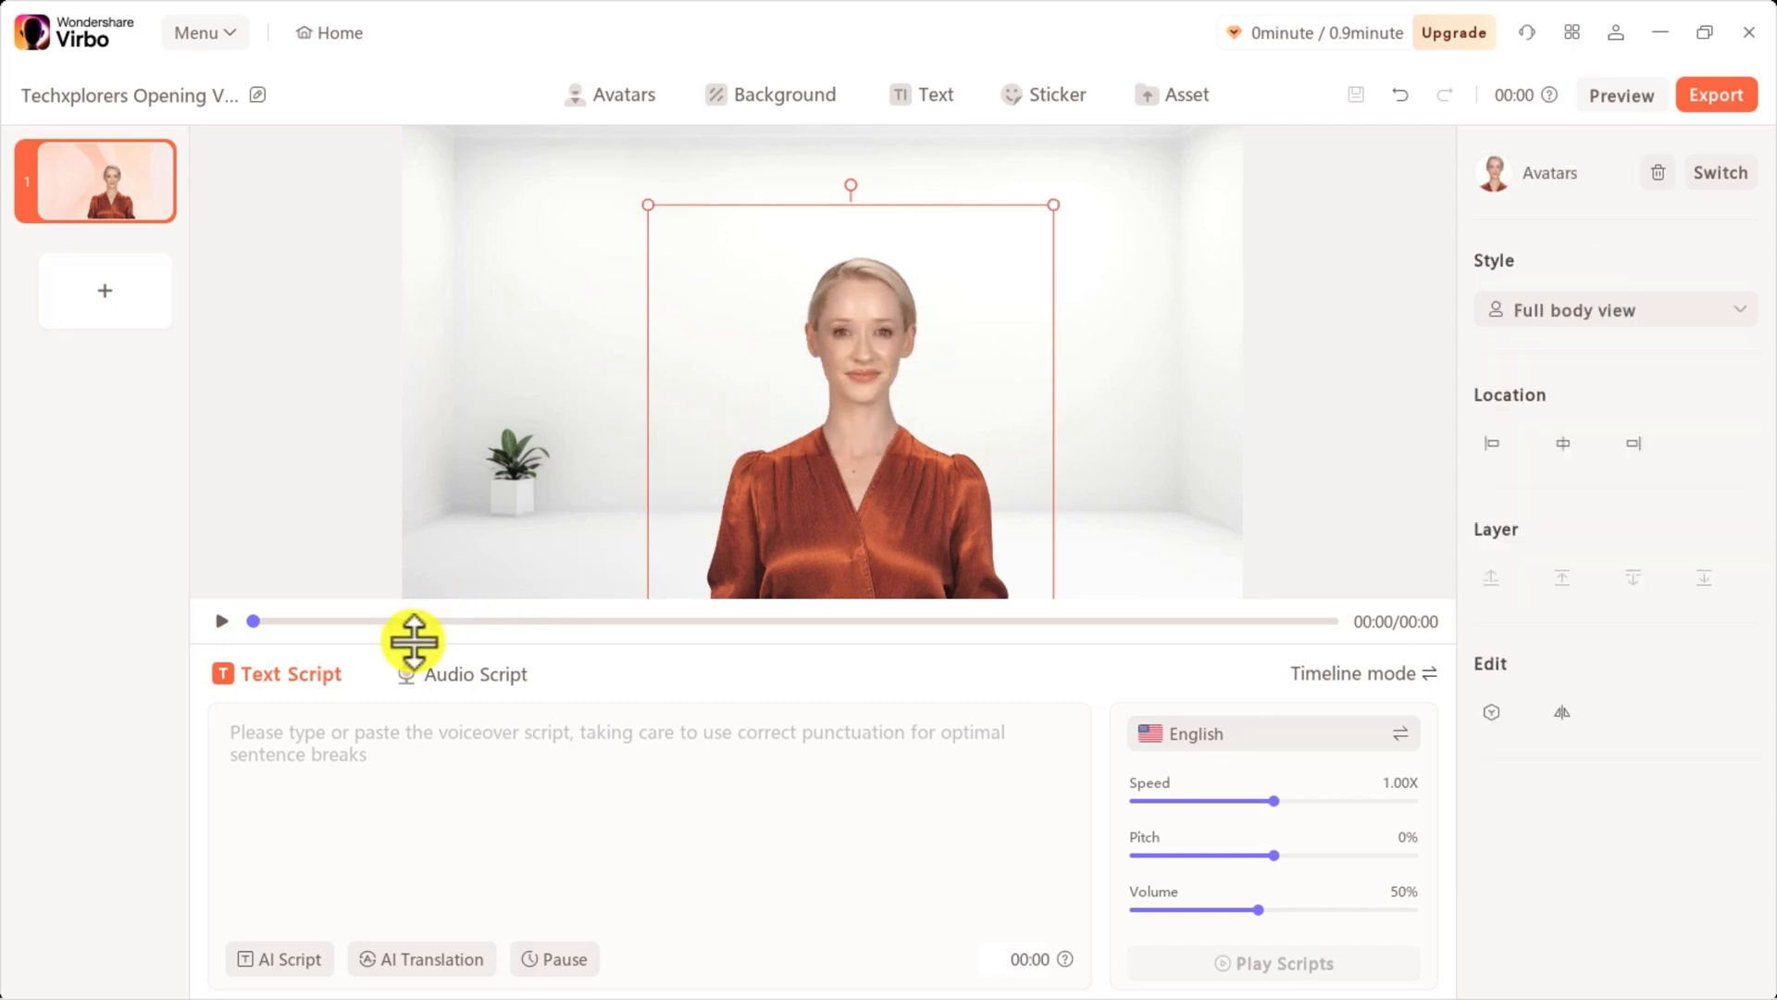
click(408, 672)
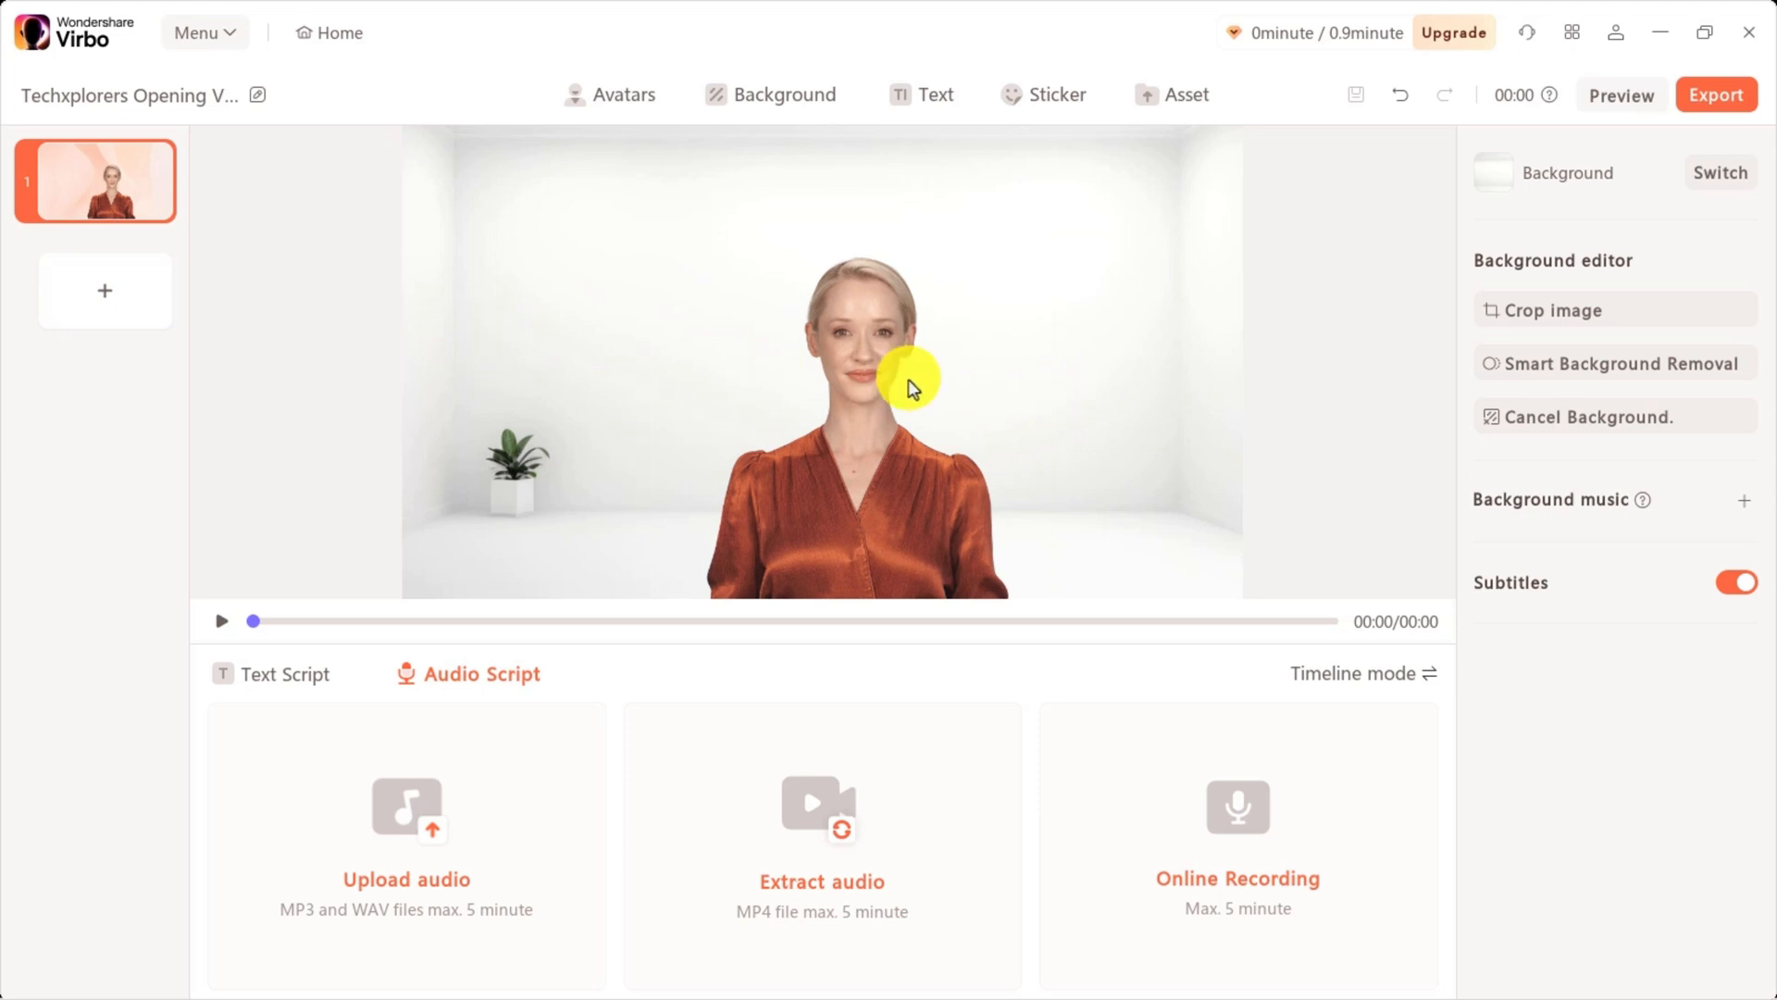
click(861, 376)
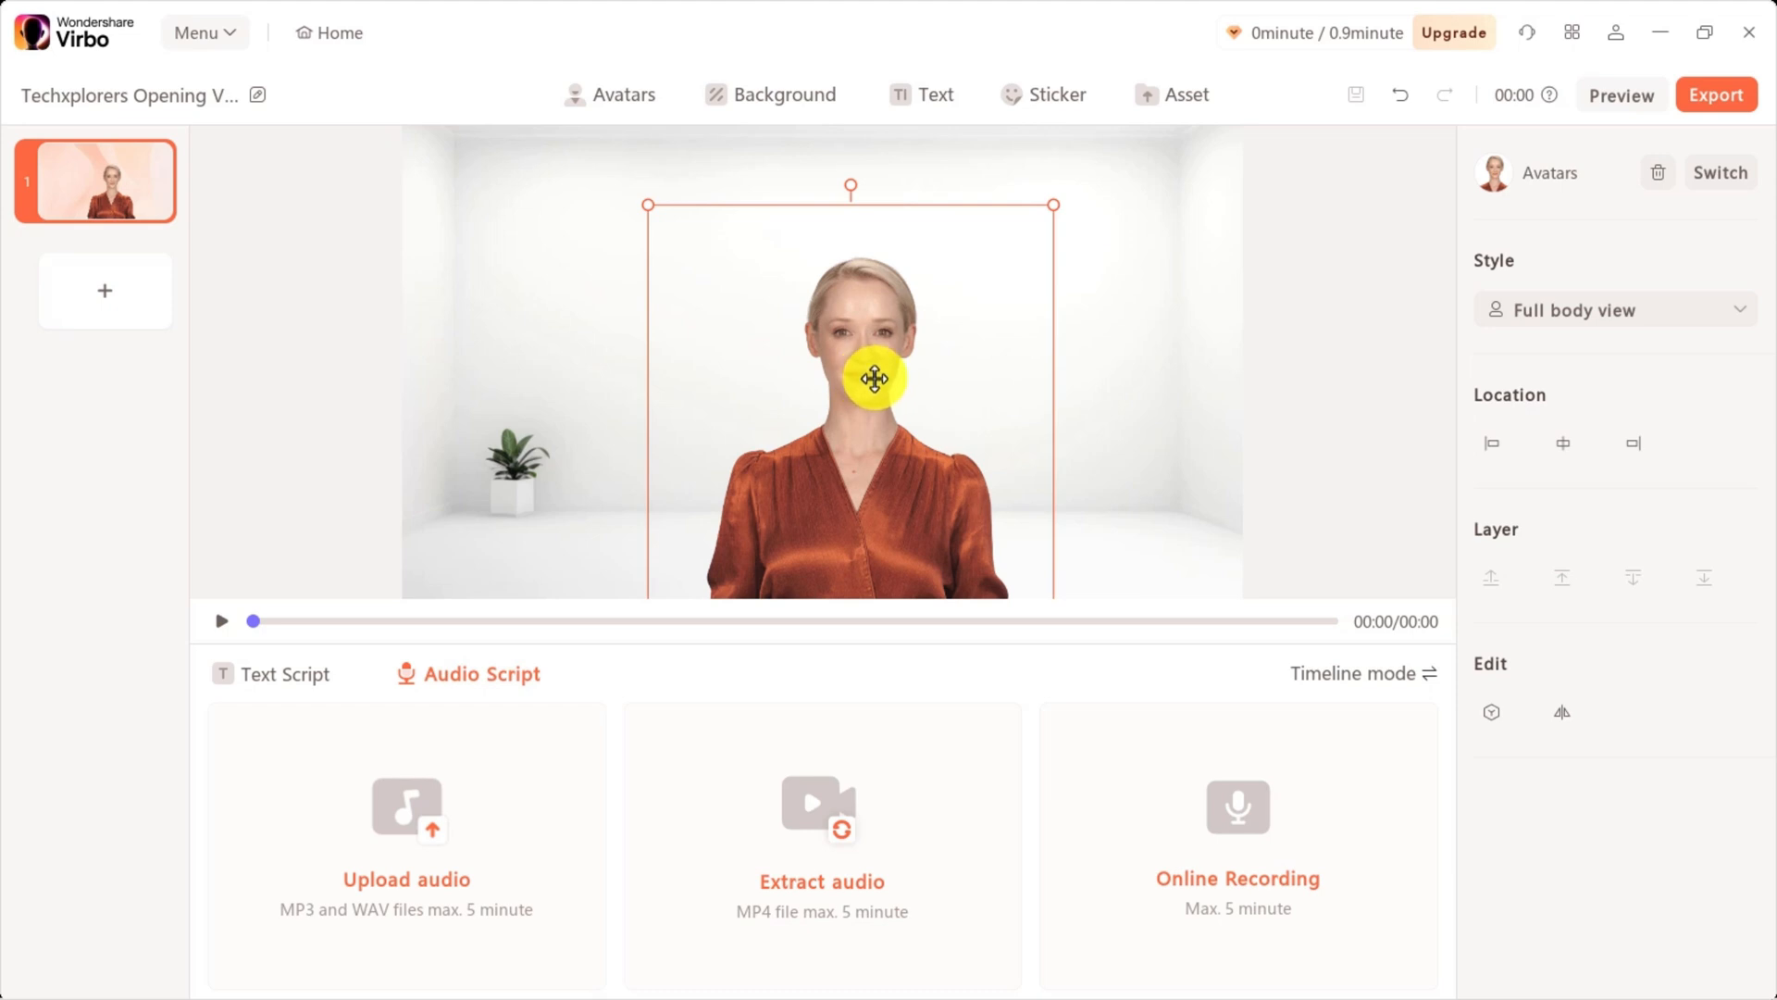
Switch the avatar's voiceover to a text script and look at the AI Script smart optimization options
click(303, 680)
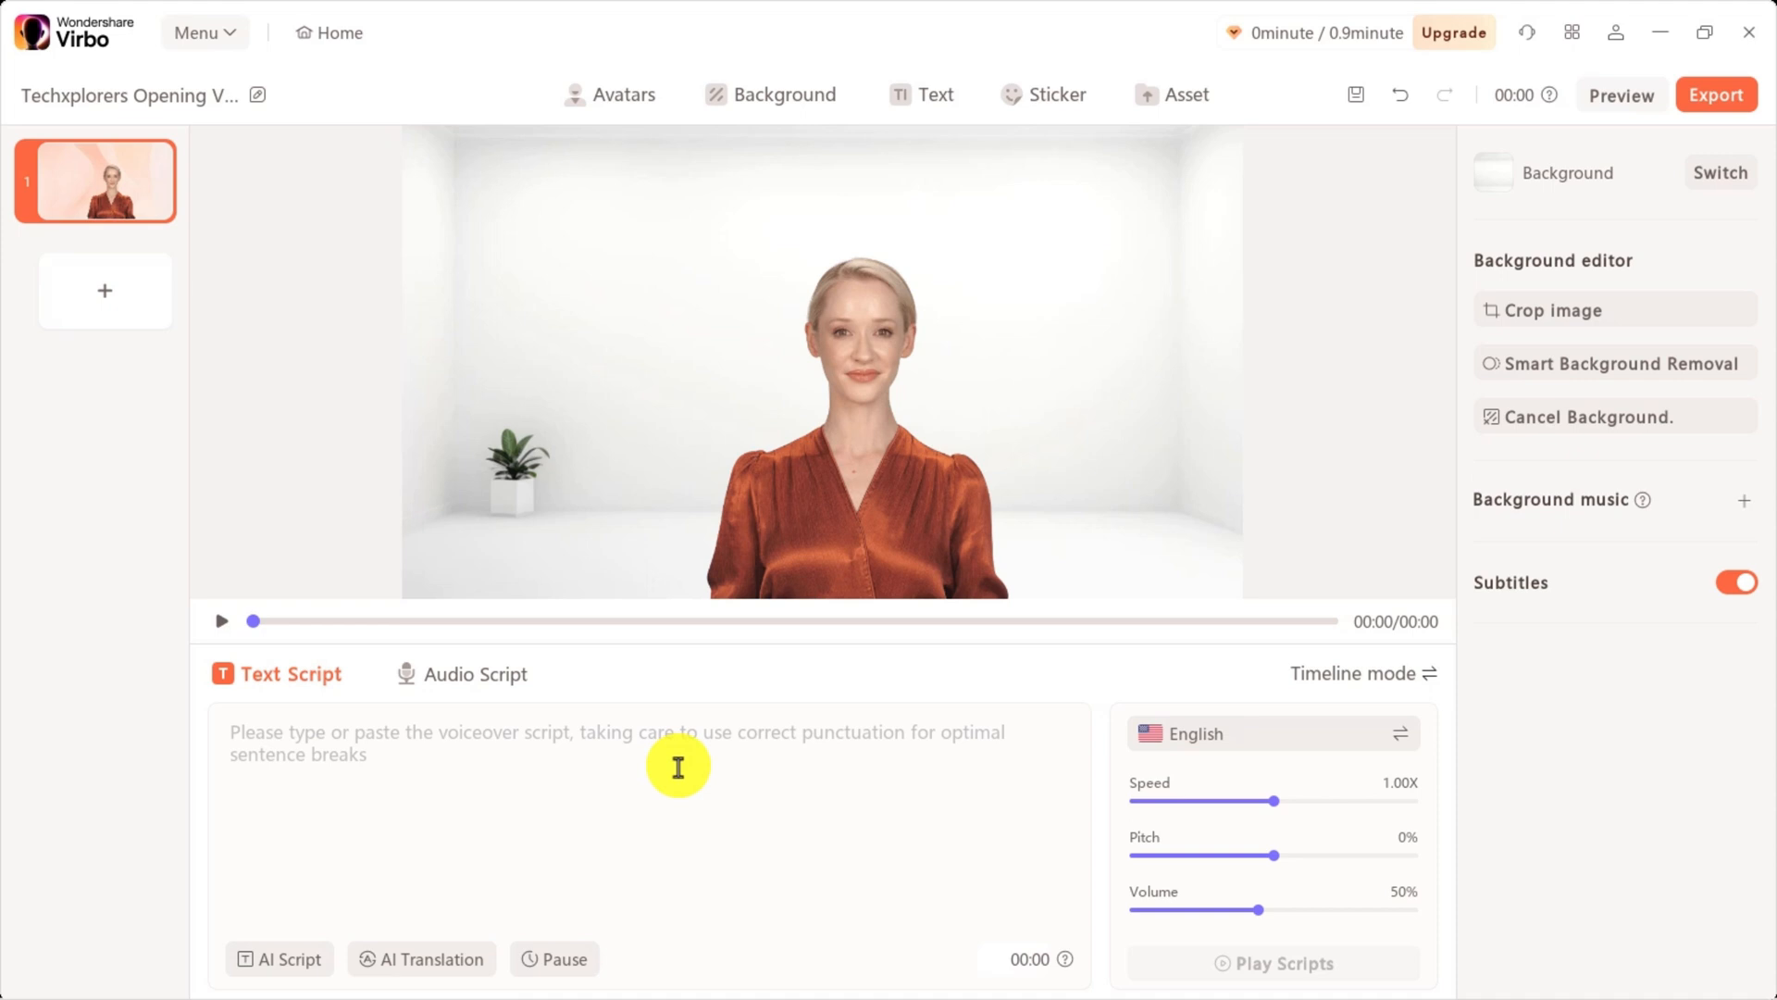
click(266, 974)
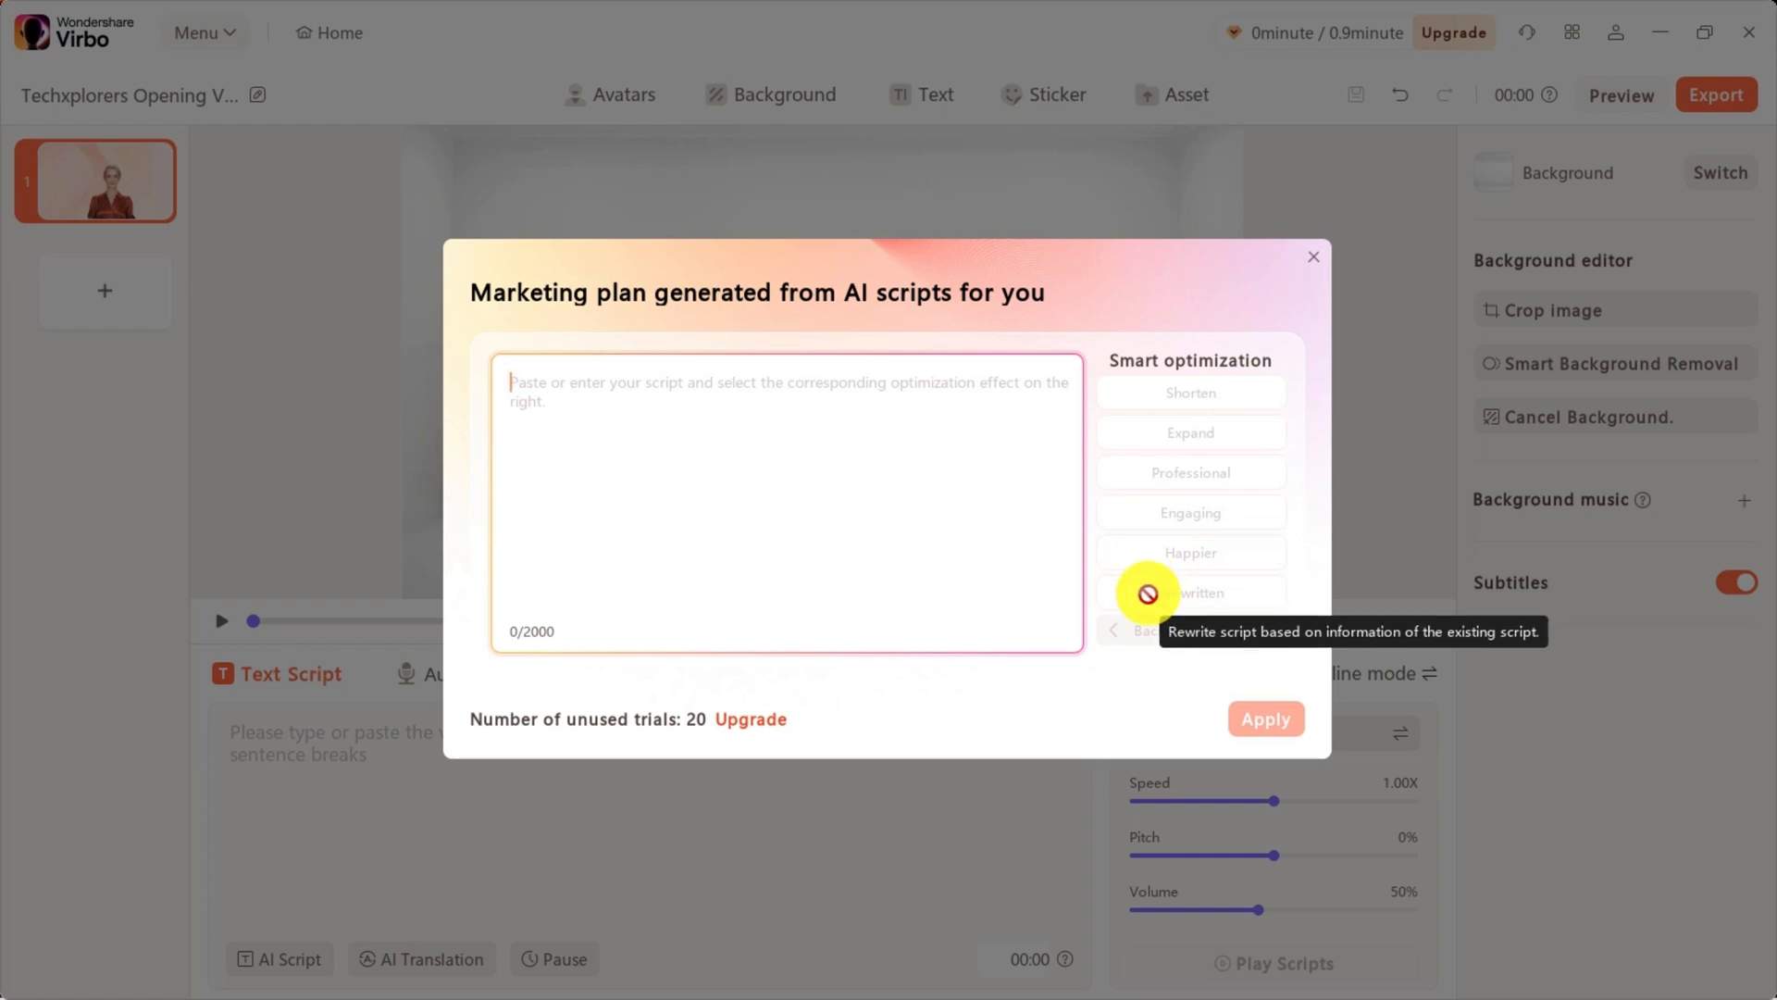
click(1309, 261)
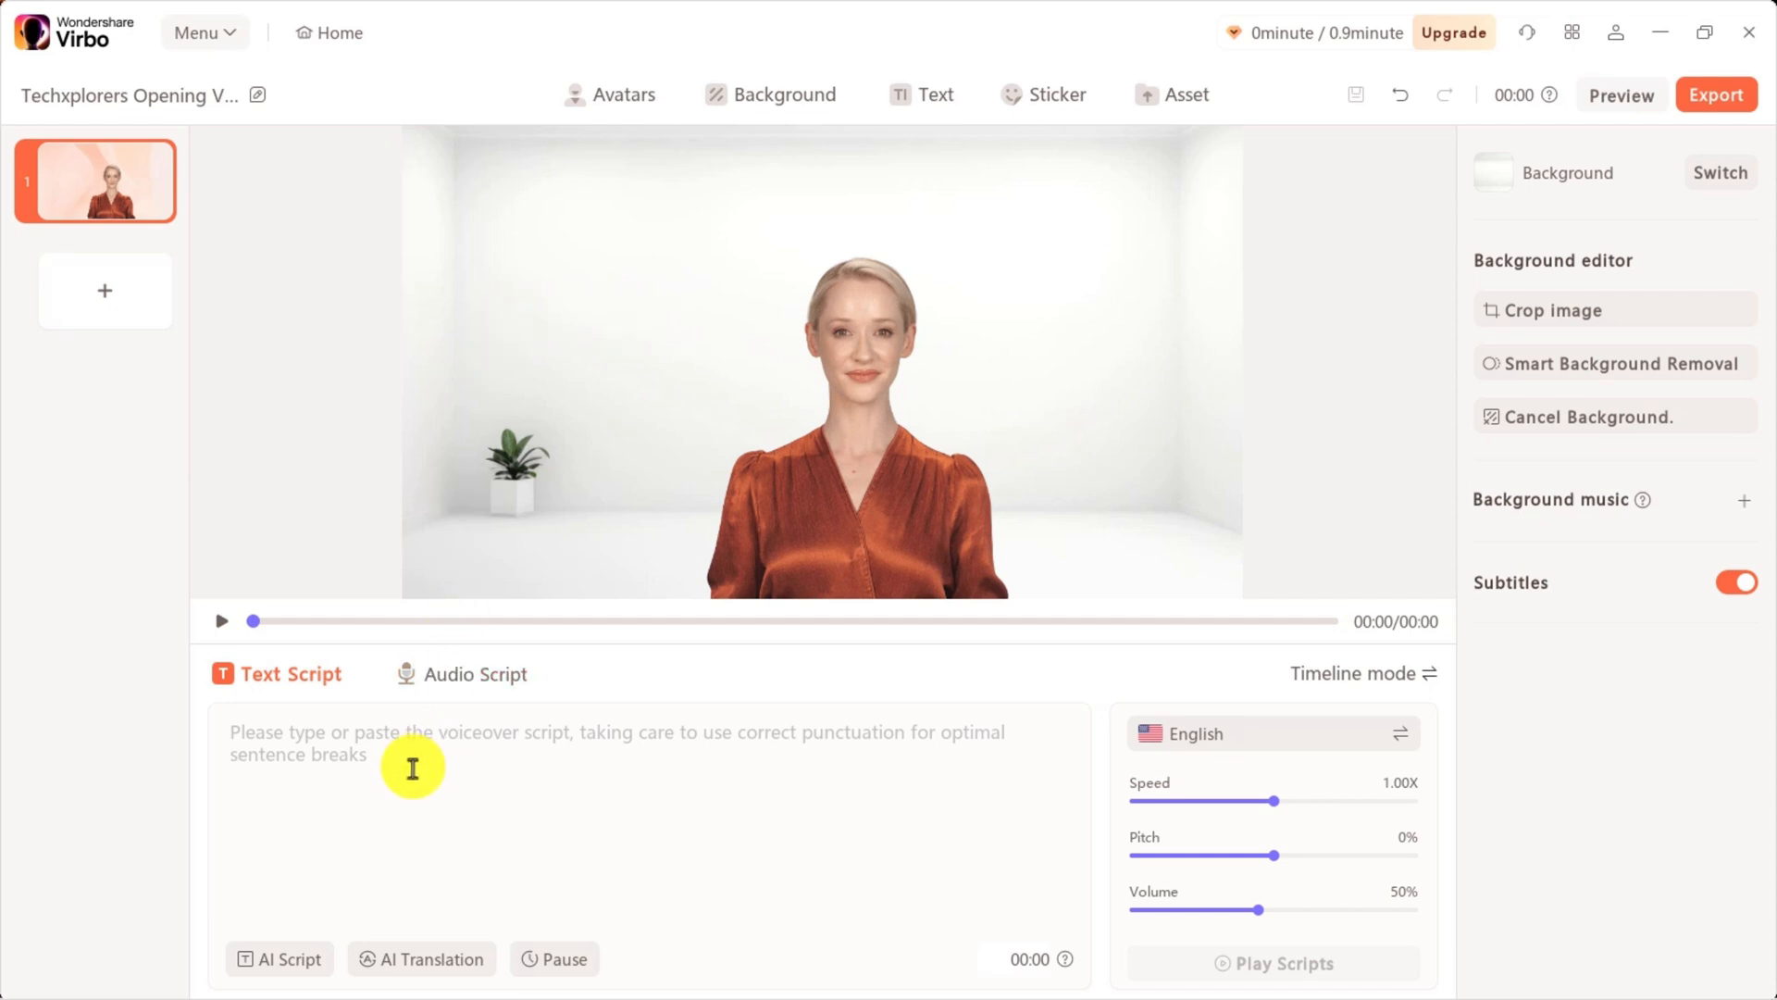
Look at the AI Translation tool with Chinese as the target language, leaving without applying a translation
click(424, 962)
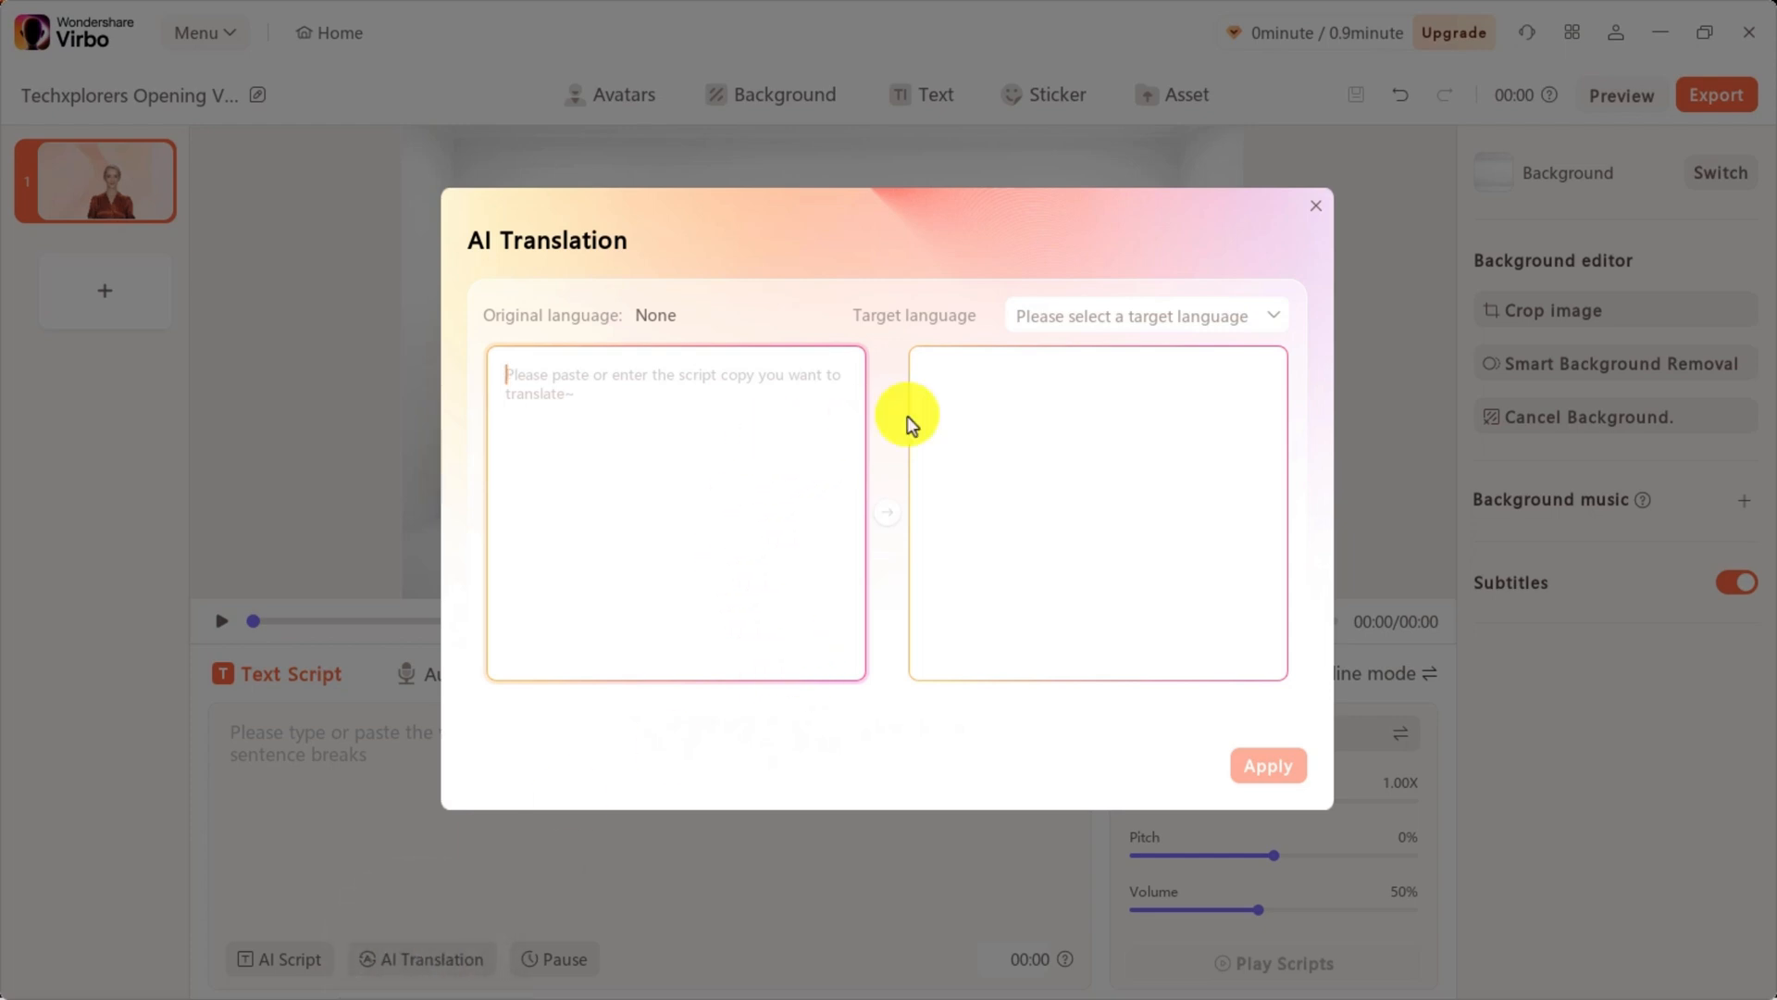
click(1111, 316)
click(1080, 357)
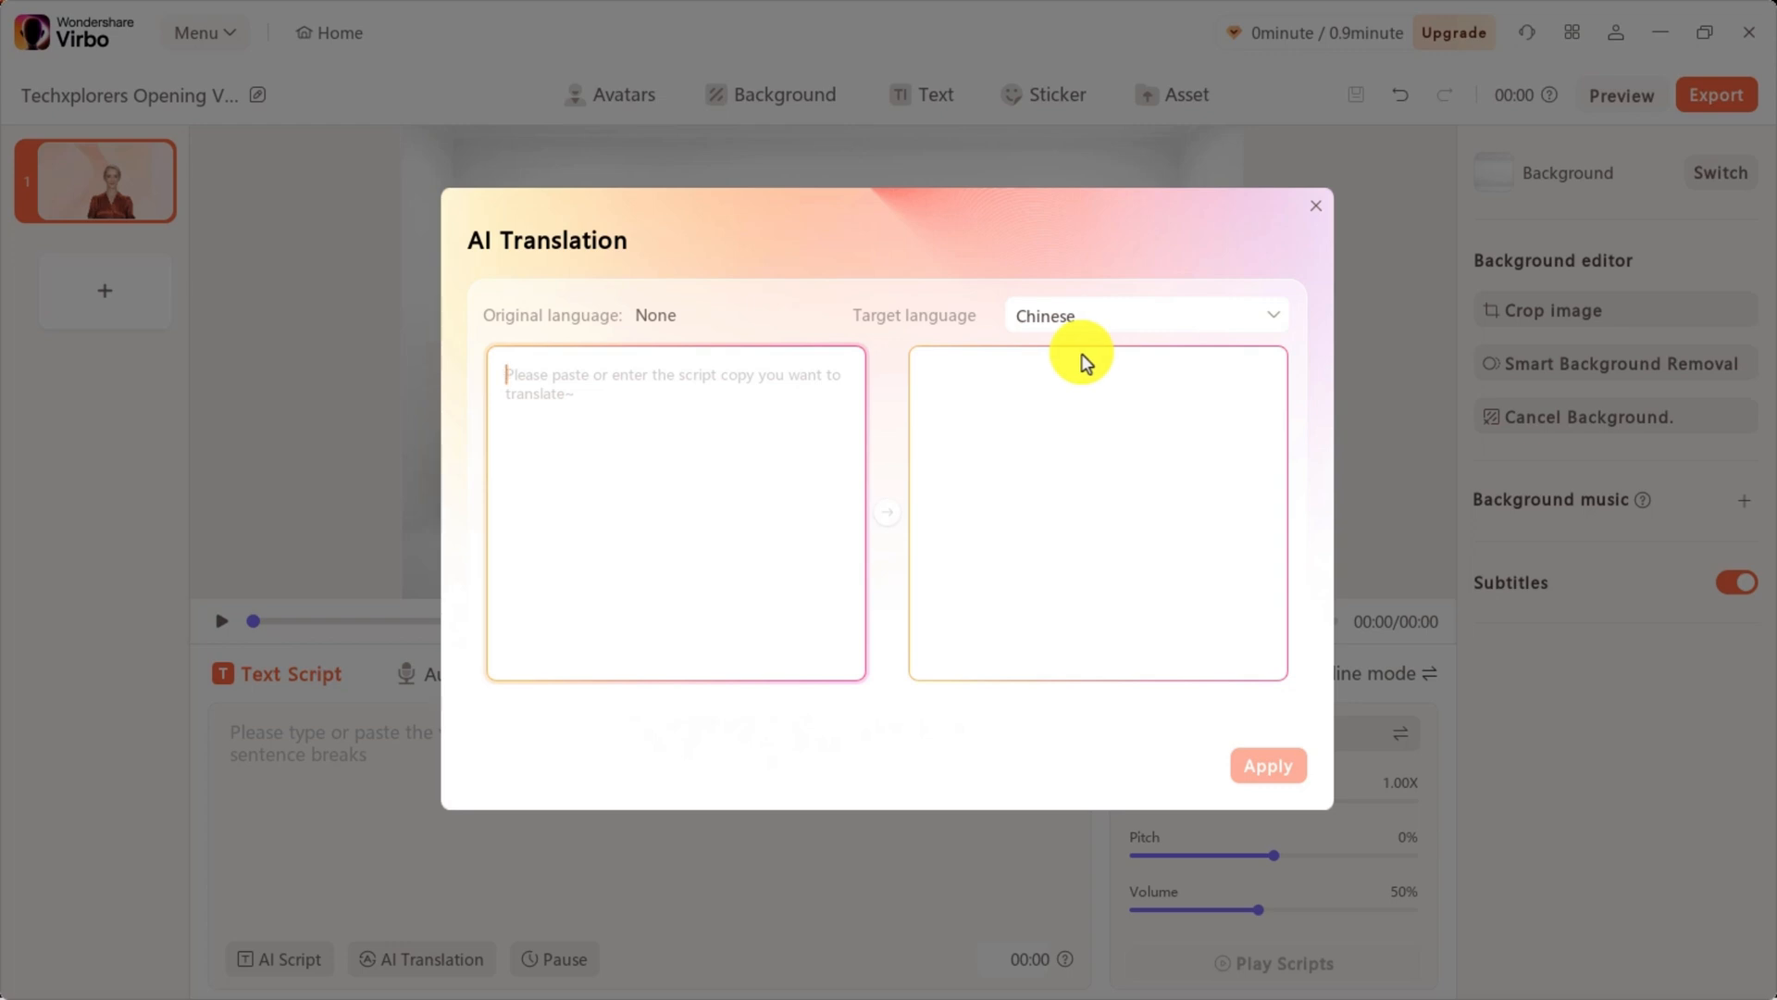
click(1313, 207)
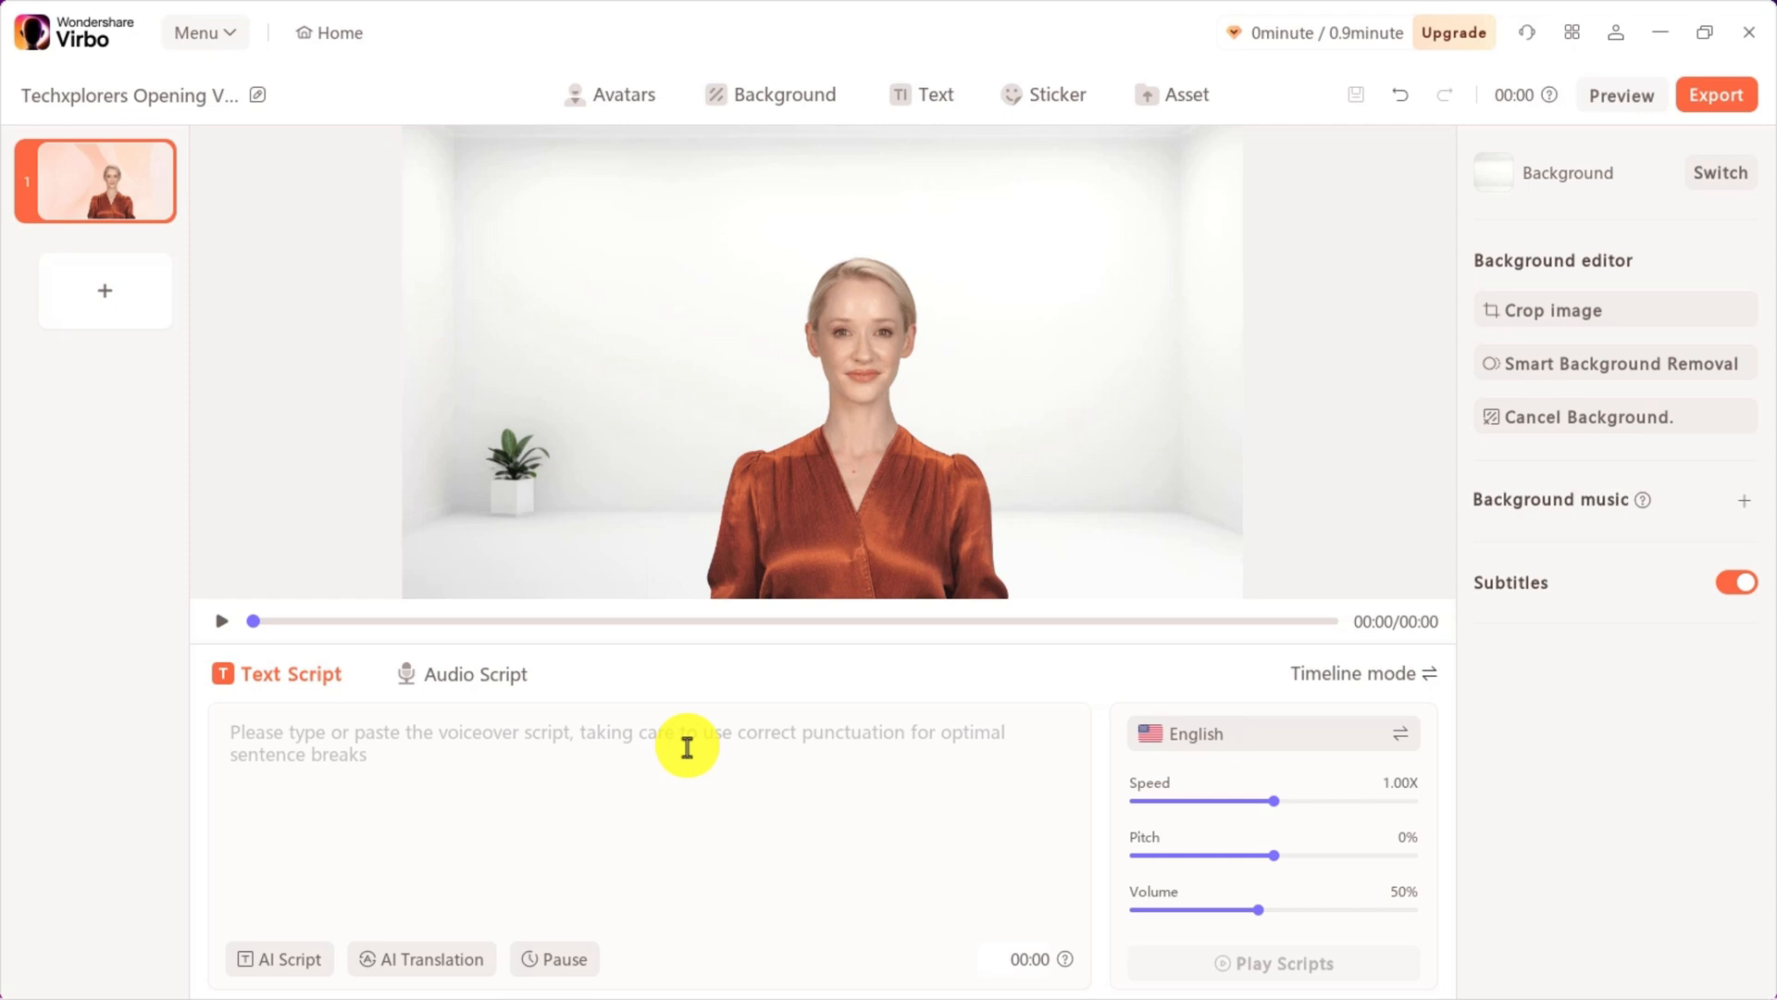
Enter the voiceover script about the Techxplorers Youtube Channel, beginning "Hello youtube users. We have some exciting news to share."
click(503, 755)
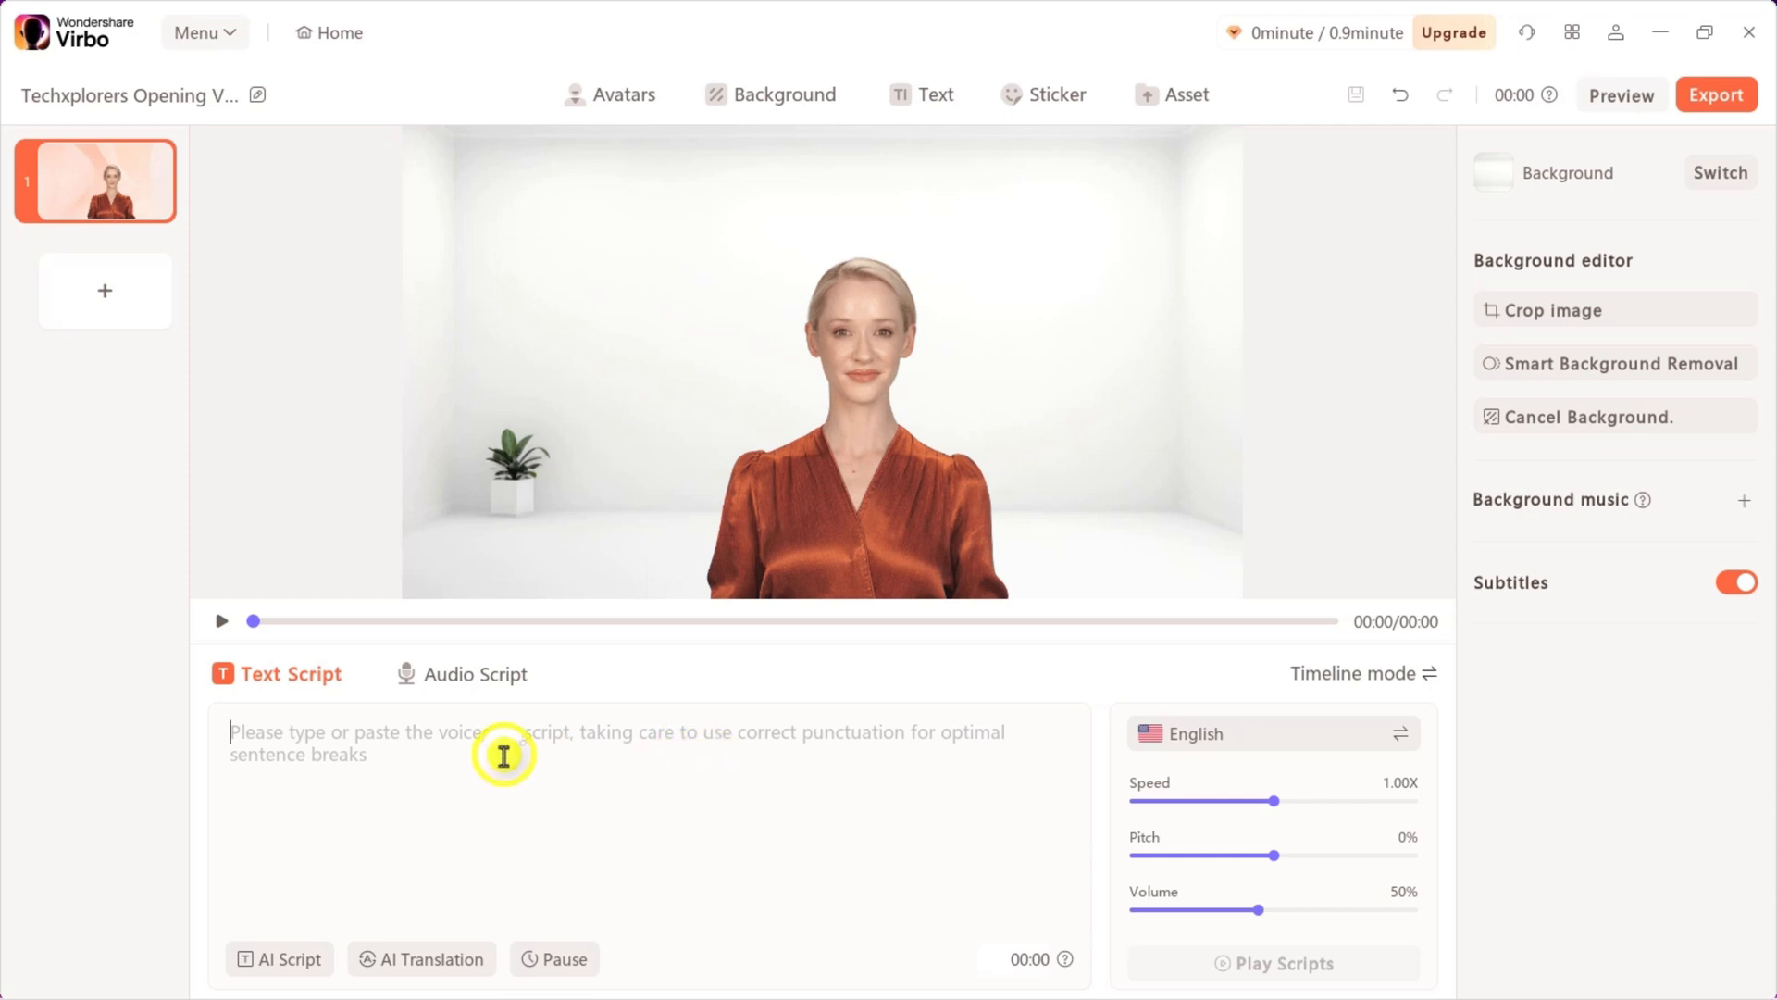
text(Hello youtube users. We have some exciting news to share. The Techxplorers Youtube Channel is a great channel that shows variety of how-to-tutorials around the world. That means you can enjoy our delicious video contents anywhere around the world even at home.)
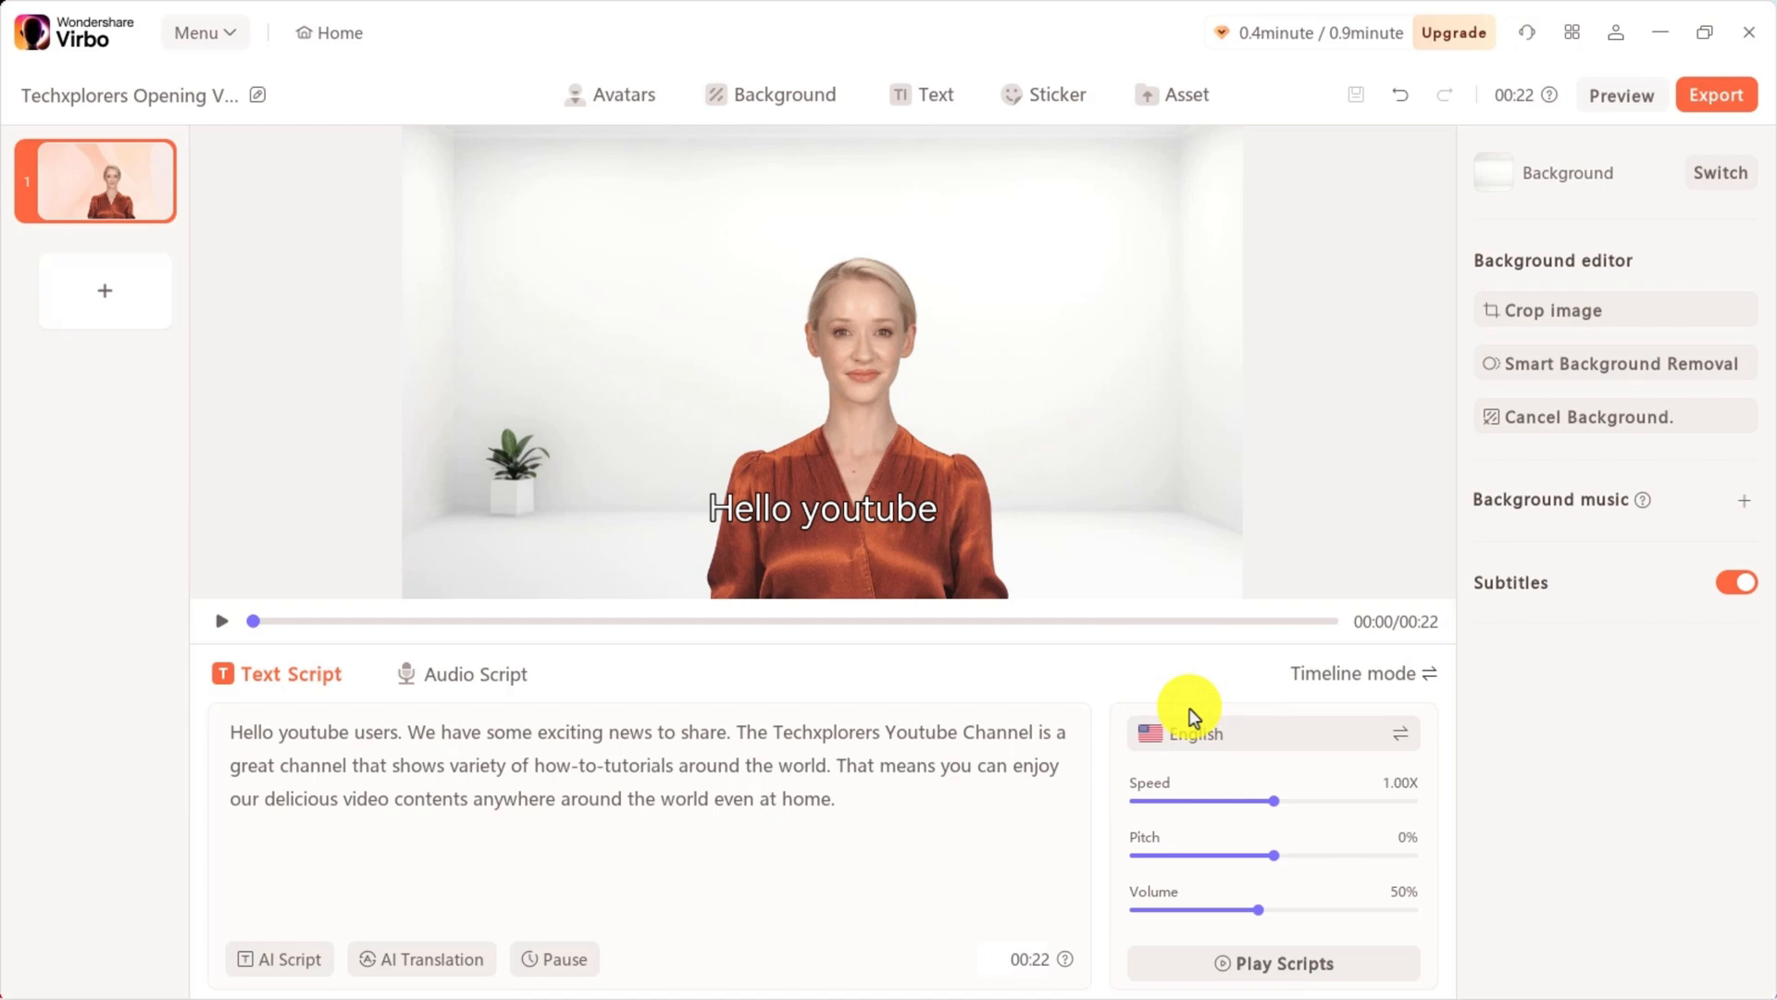
Filter the available voiceover voices by the English language and the Female gender
click(1196, 733)
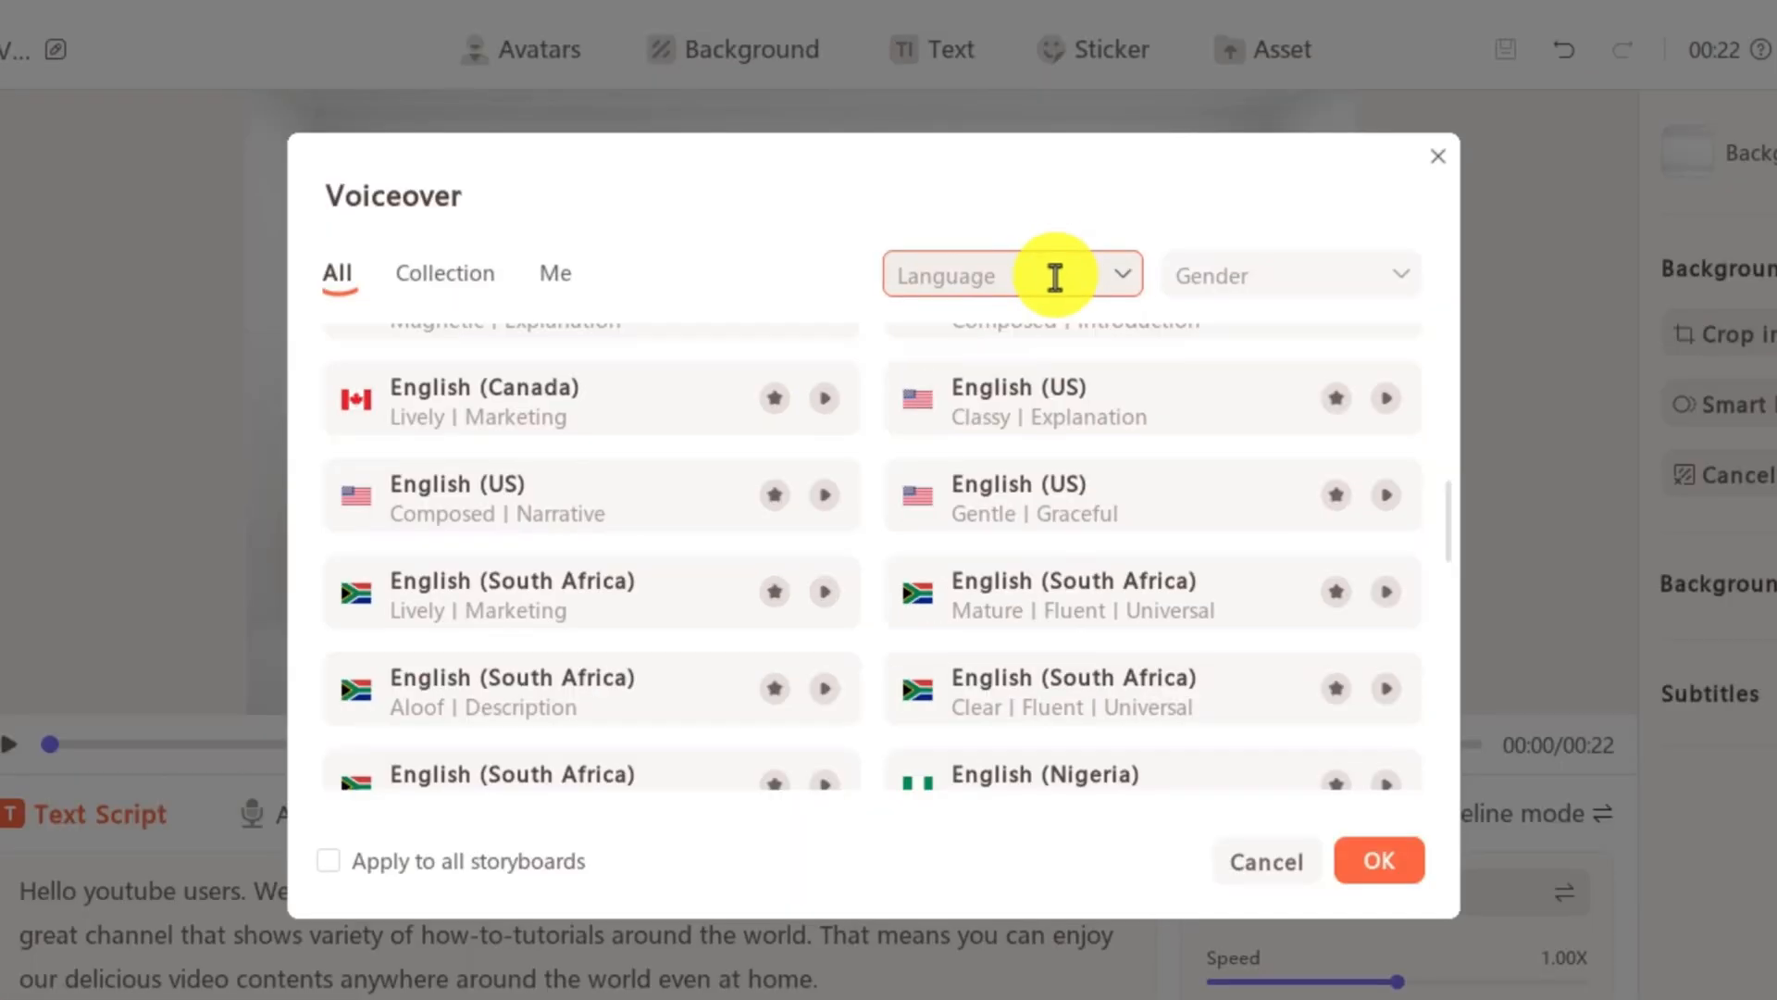
click(1055, 278)
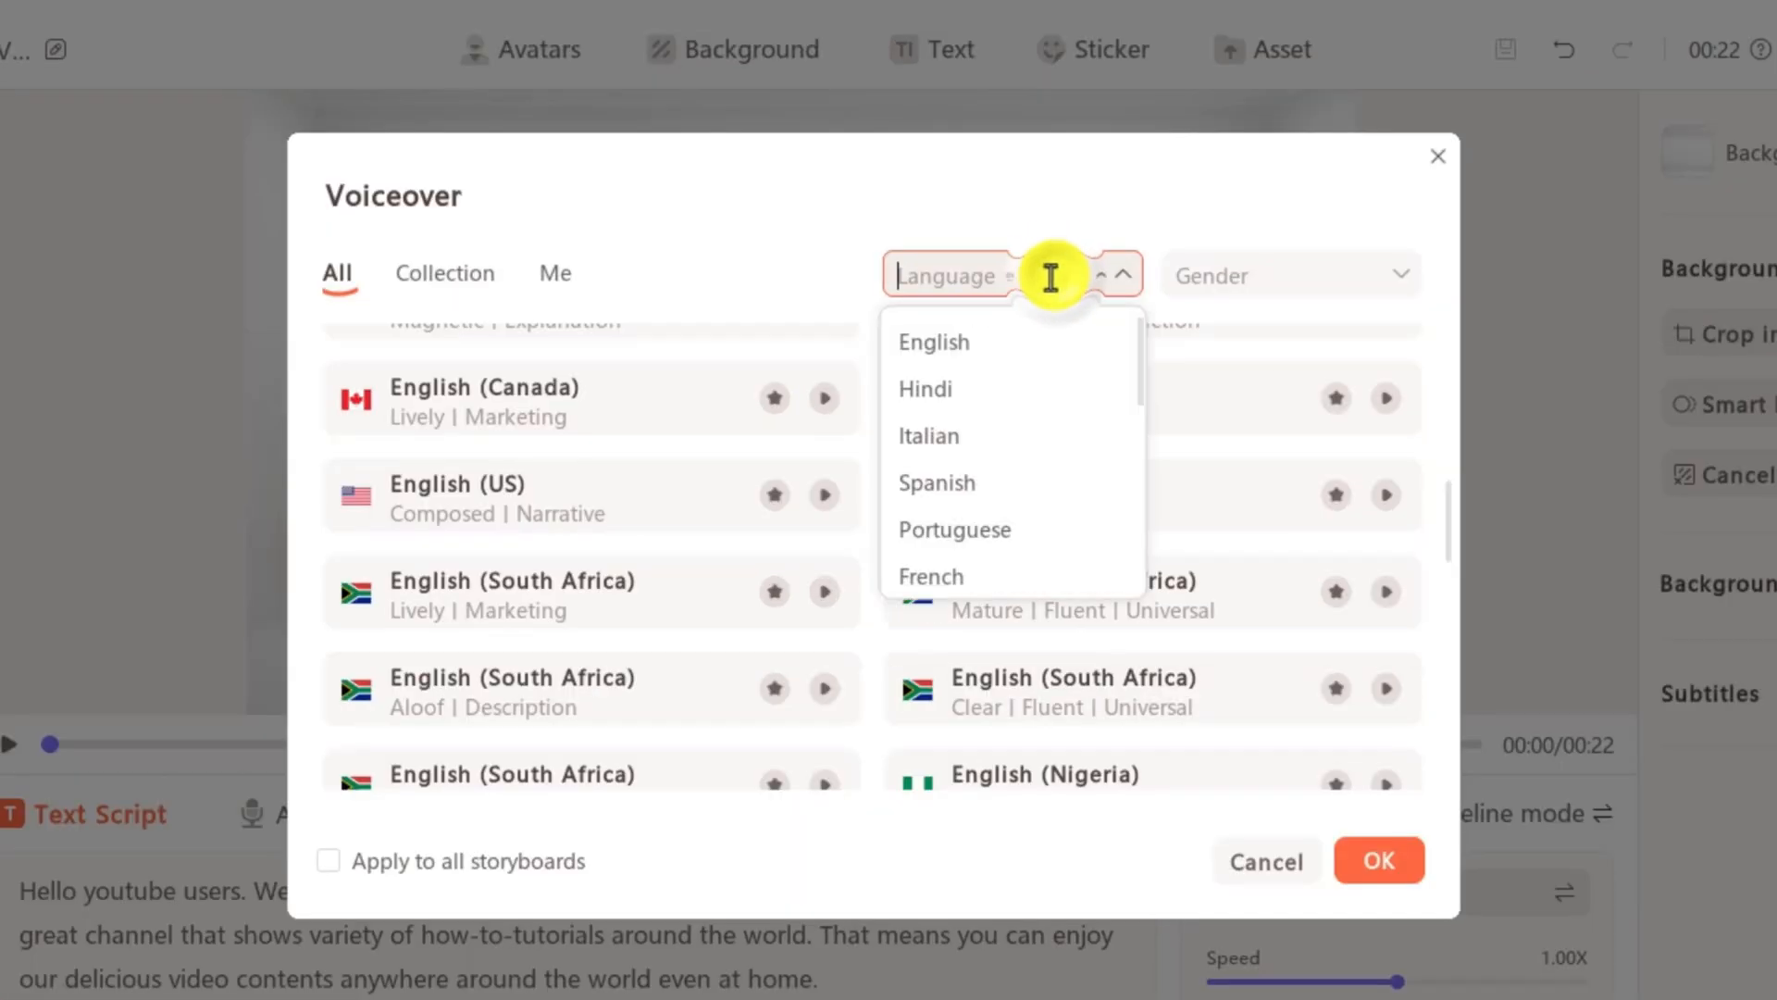
click(994, 352)
click(1214, 283)
click(1208, 279)
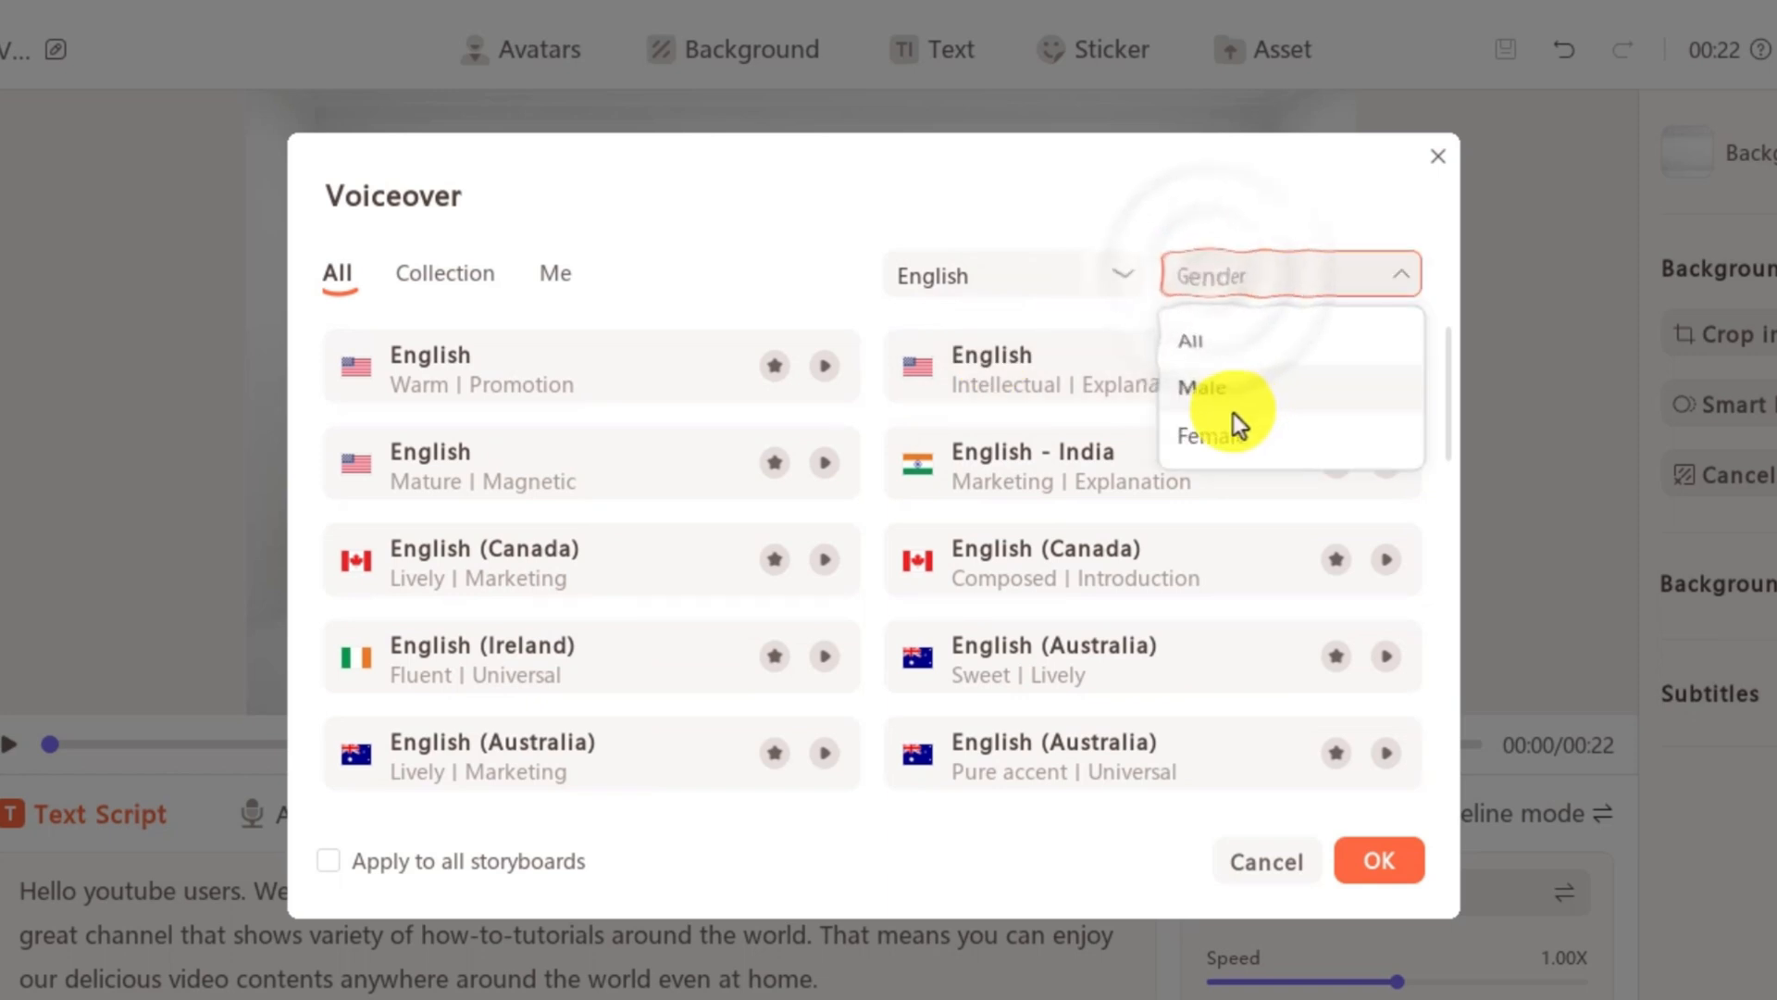
click(1226, 442)
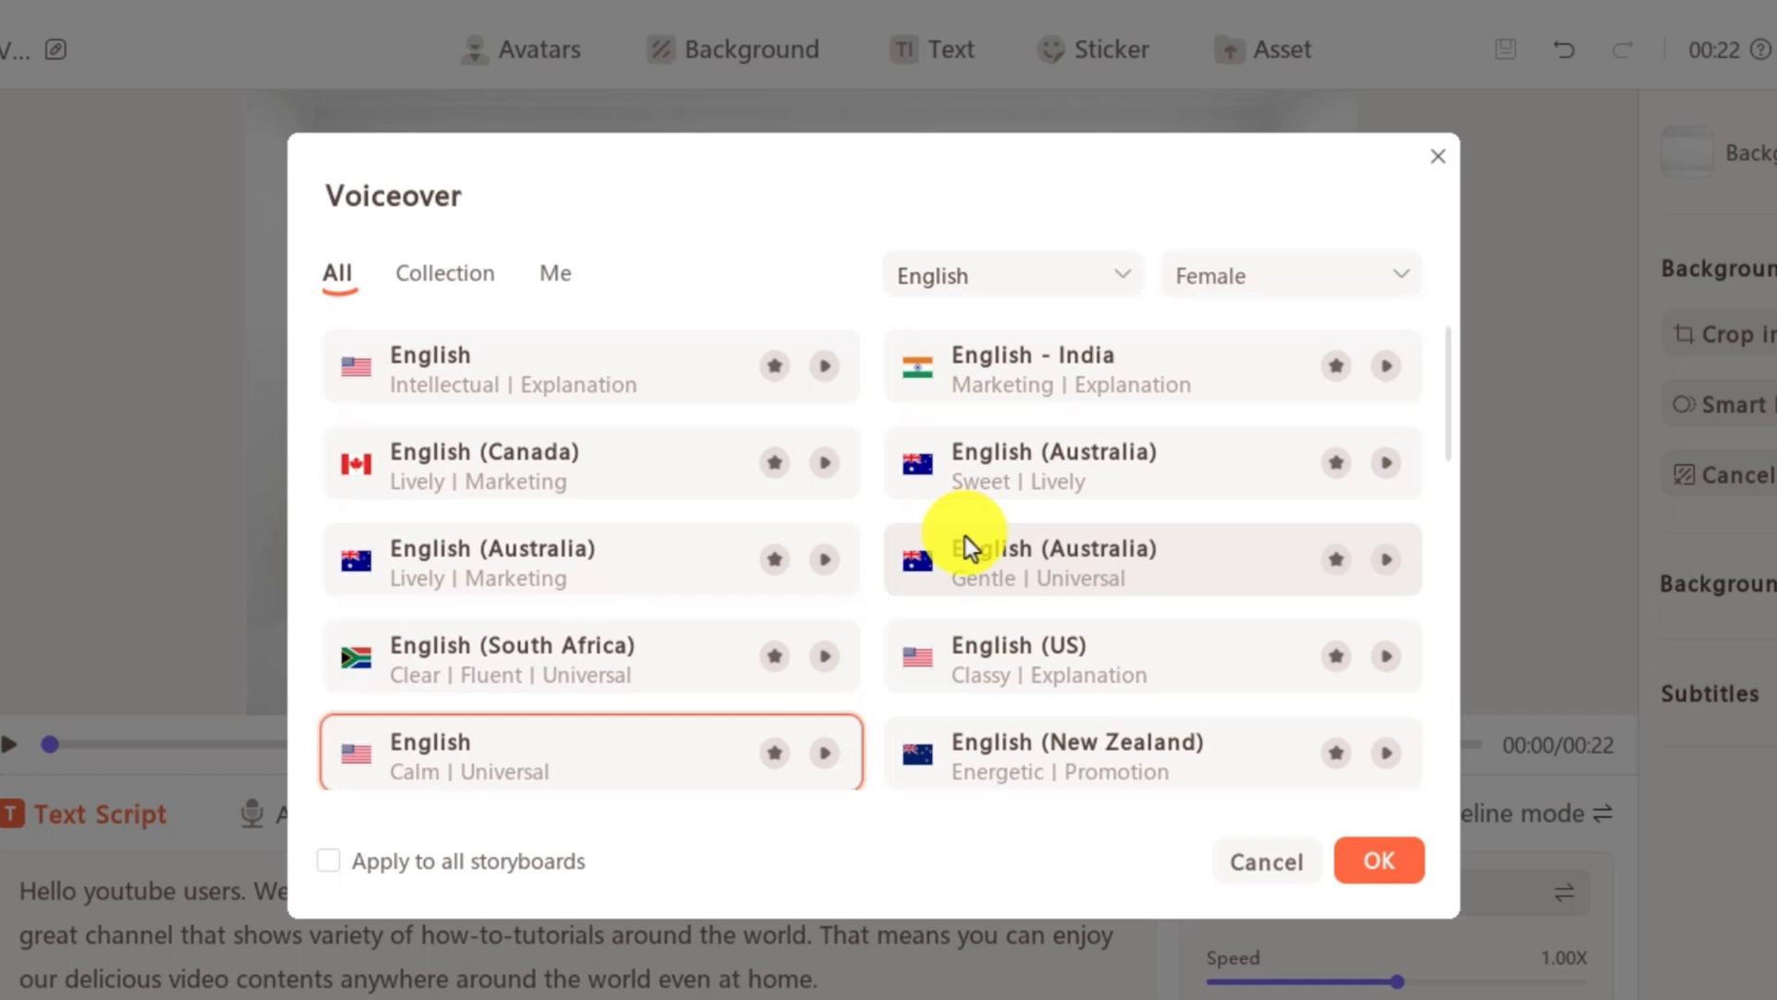
Listen to the Calm | Universal and English (US) Classy | Explanation voices, and apply the English (US) one as the voiceover
click(830, 757)
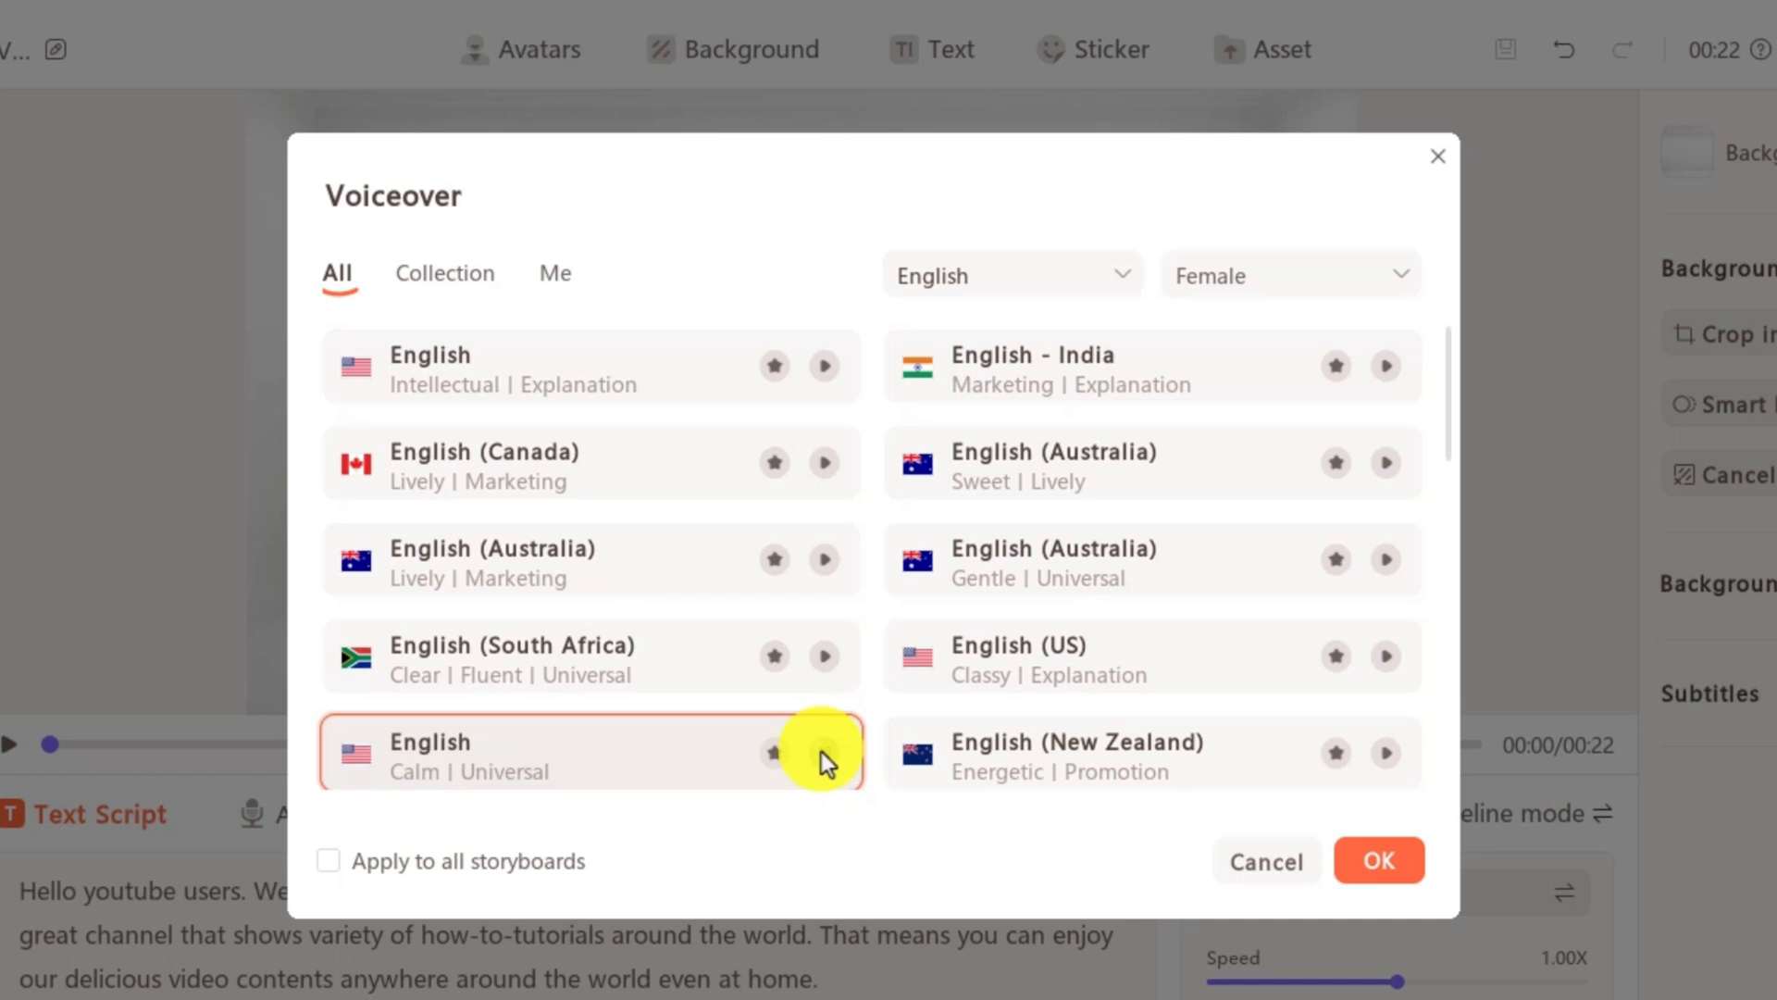
click(820, 752)
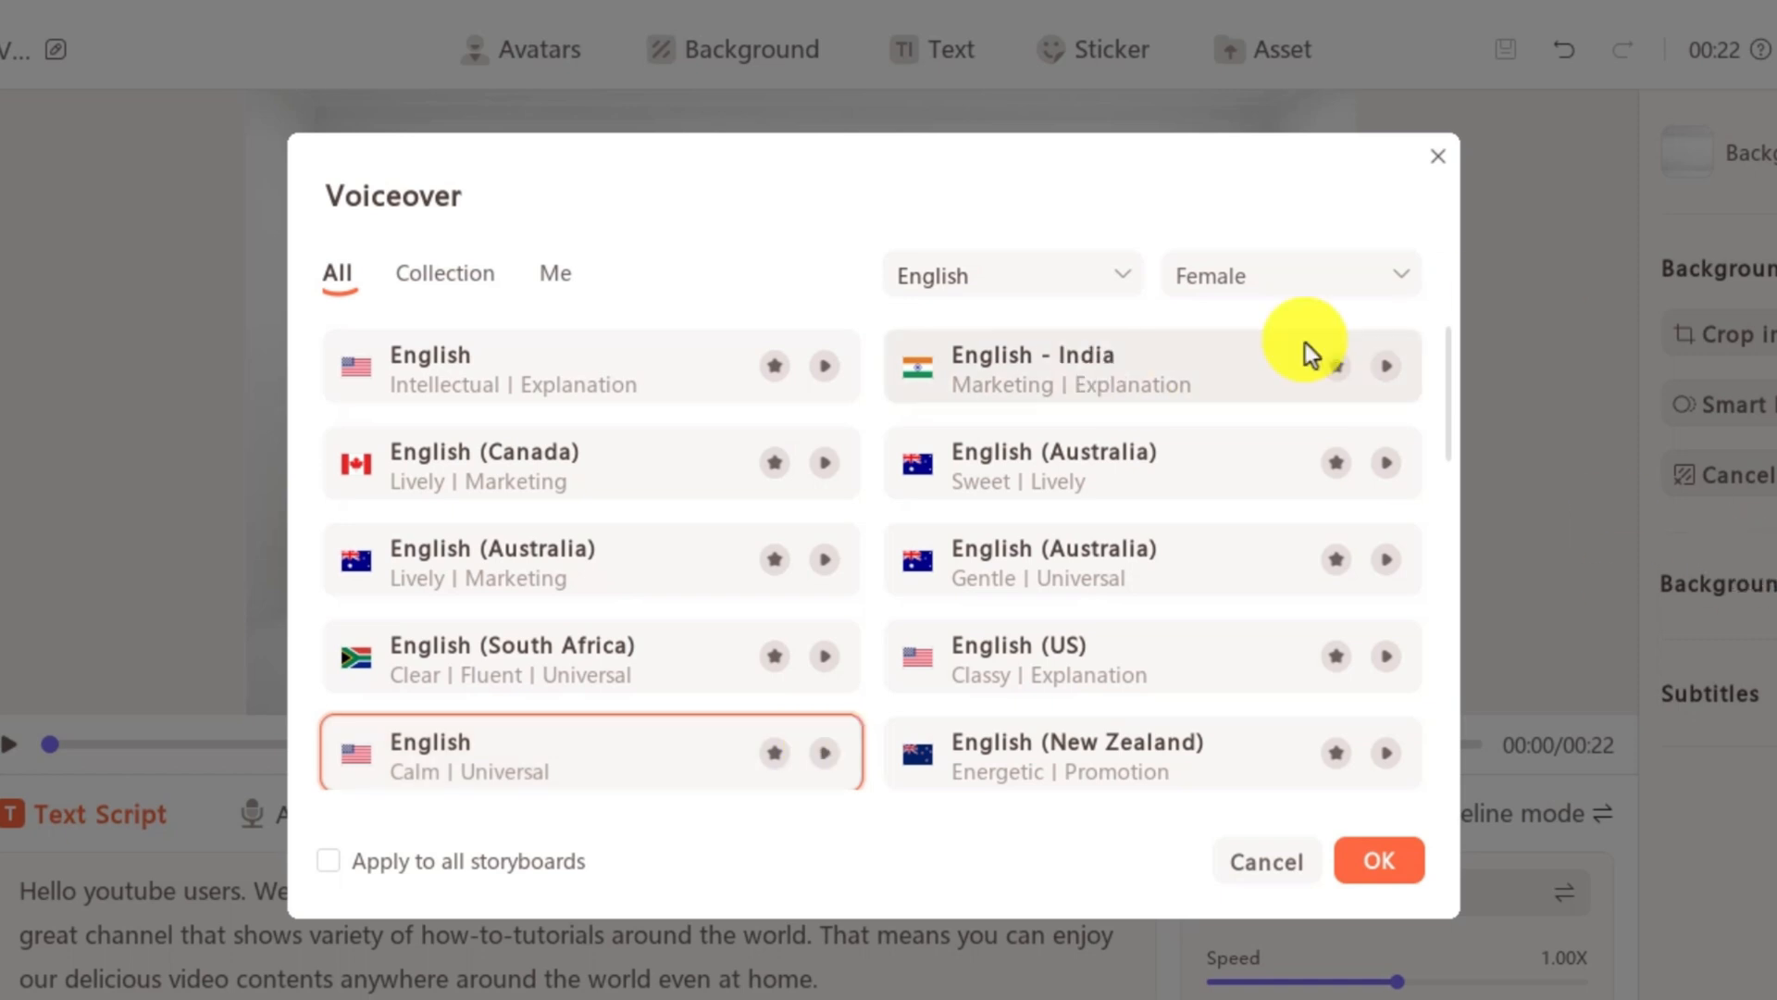
click(1374, 648)
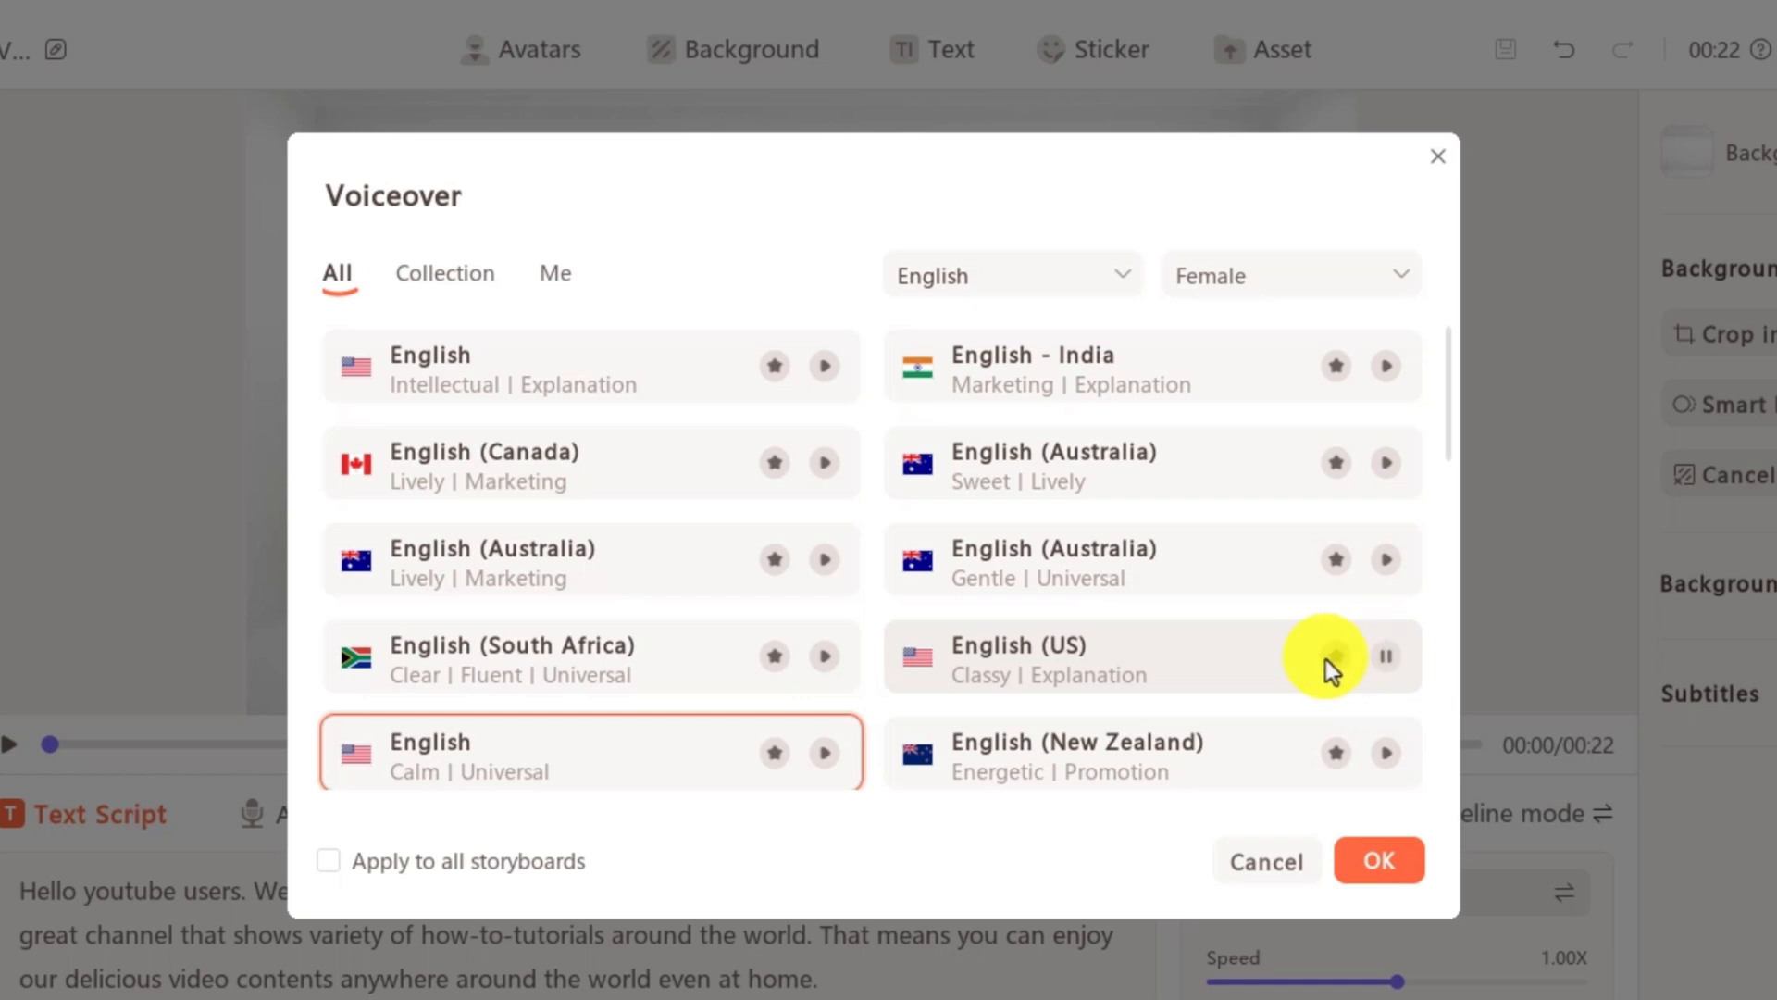
click(1378, 655)
click(1159, 665)
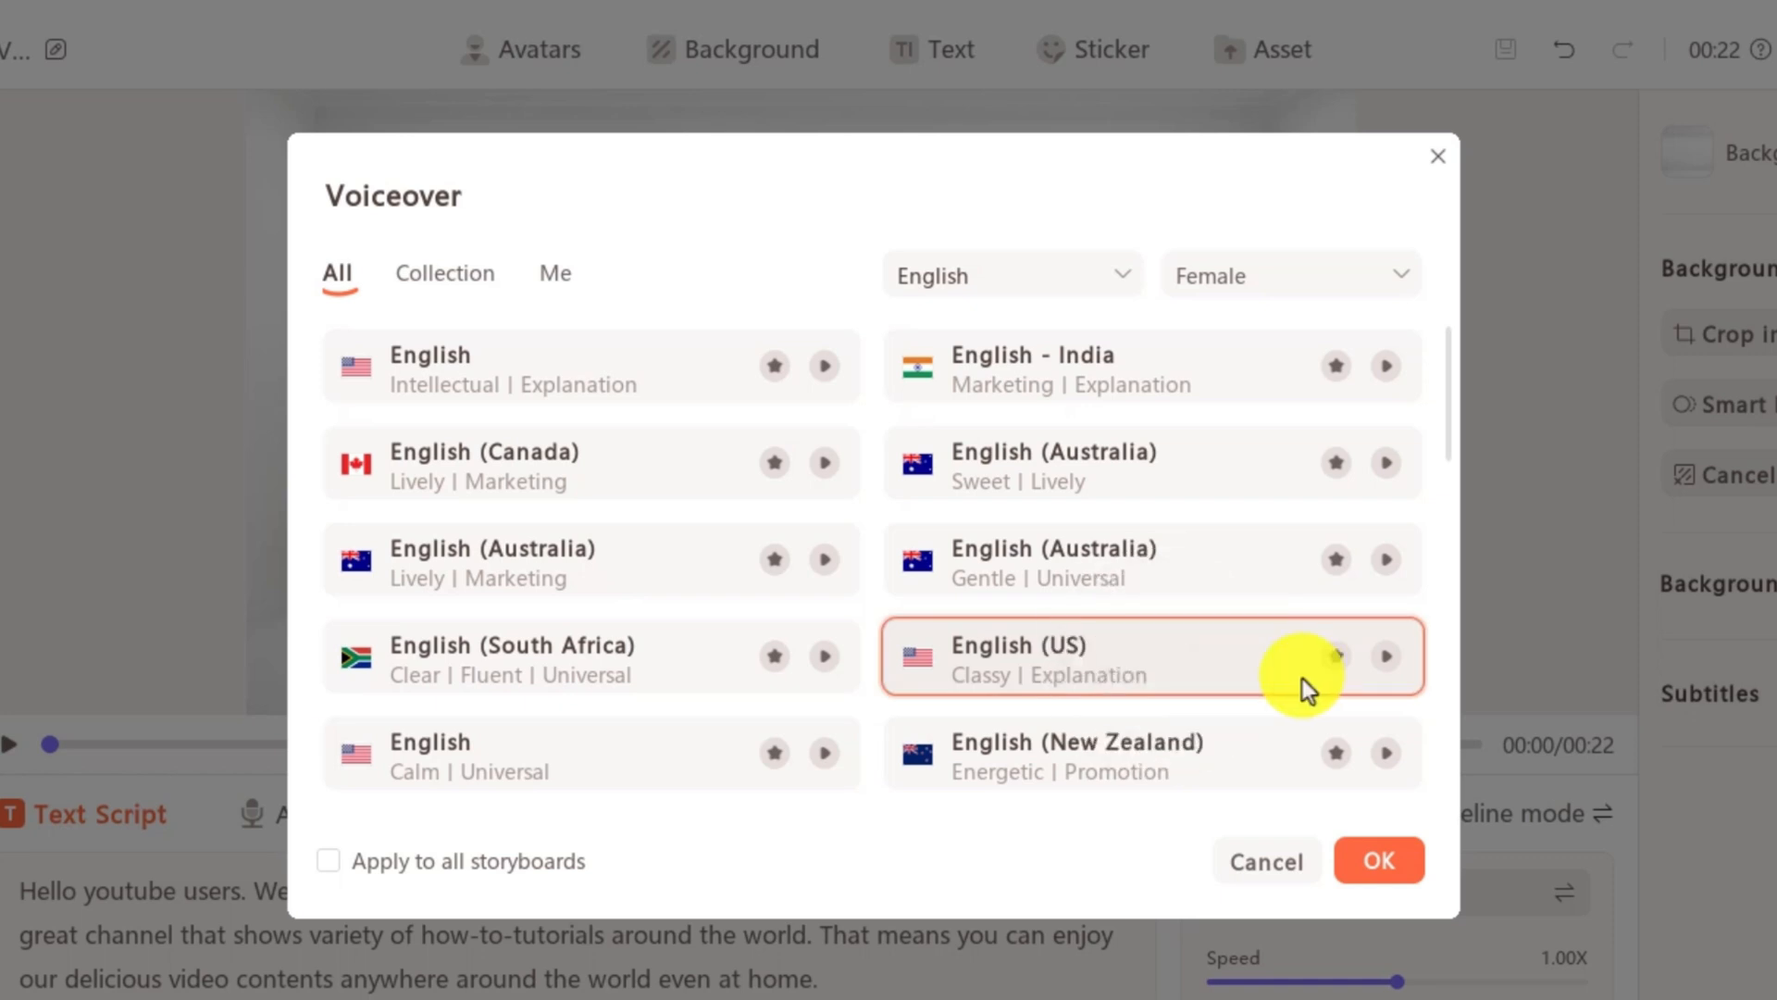
click(1357, 846)
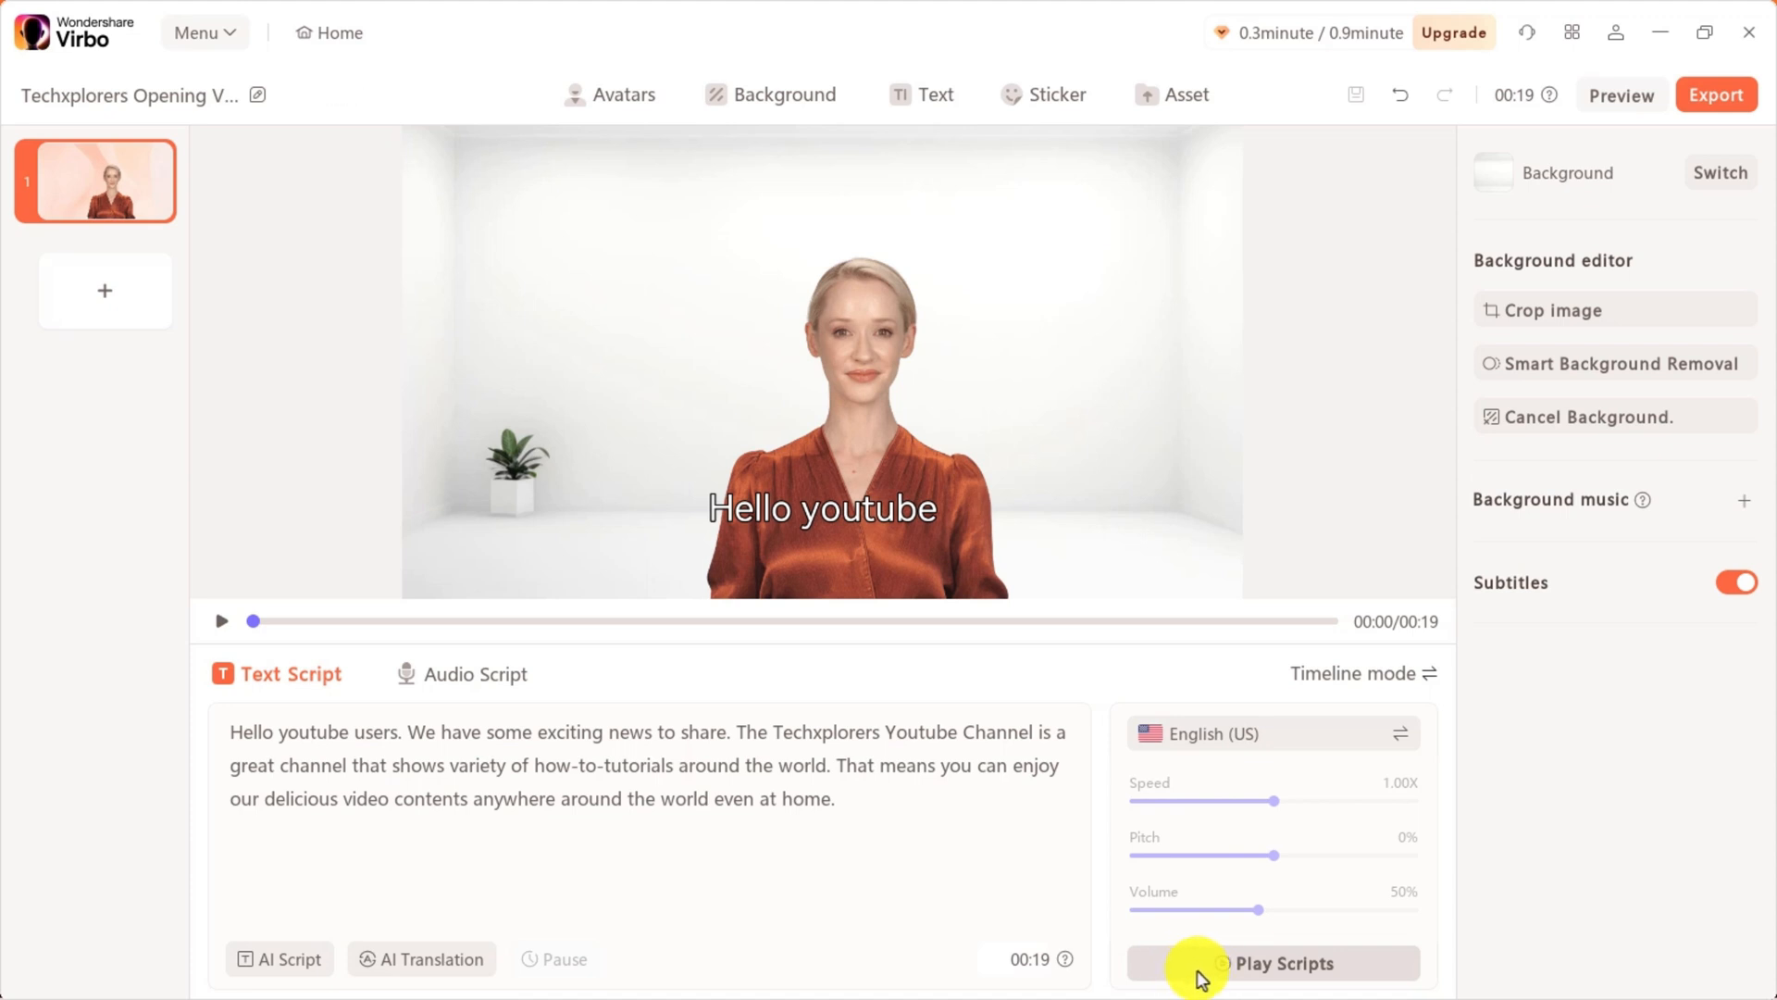
Play the script with the chosen voice and export the finished avatar video
click(1208, 967)
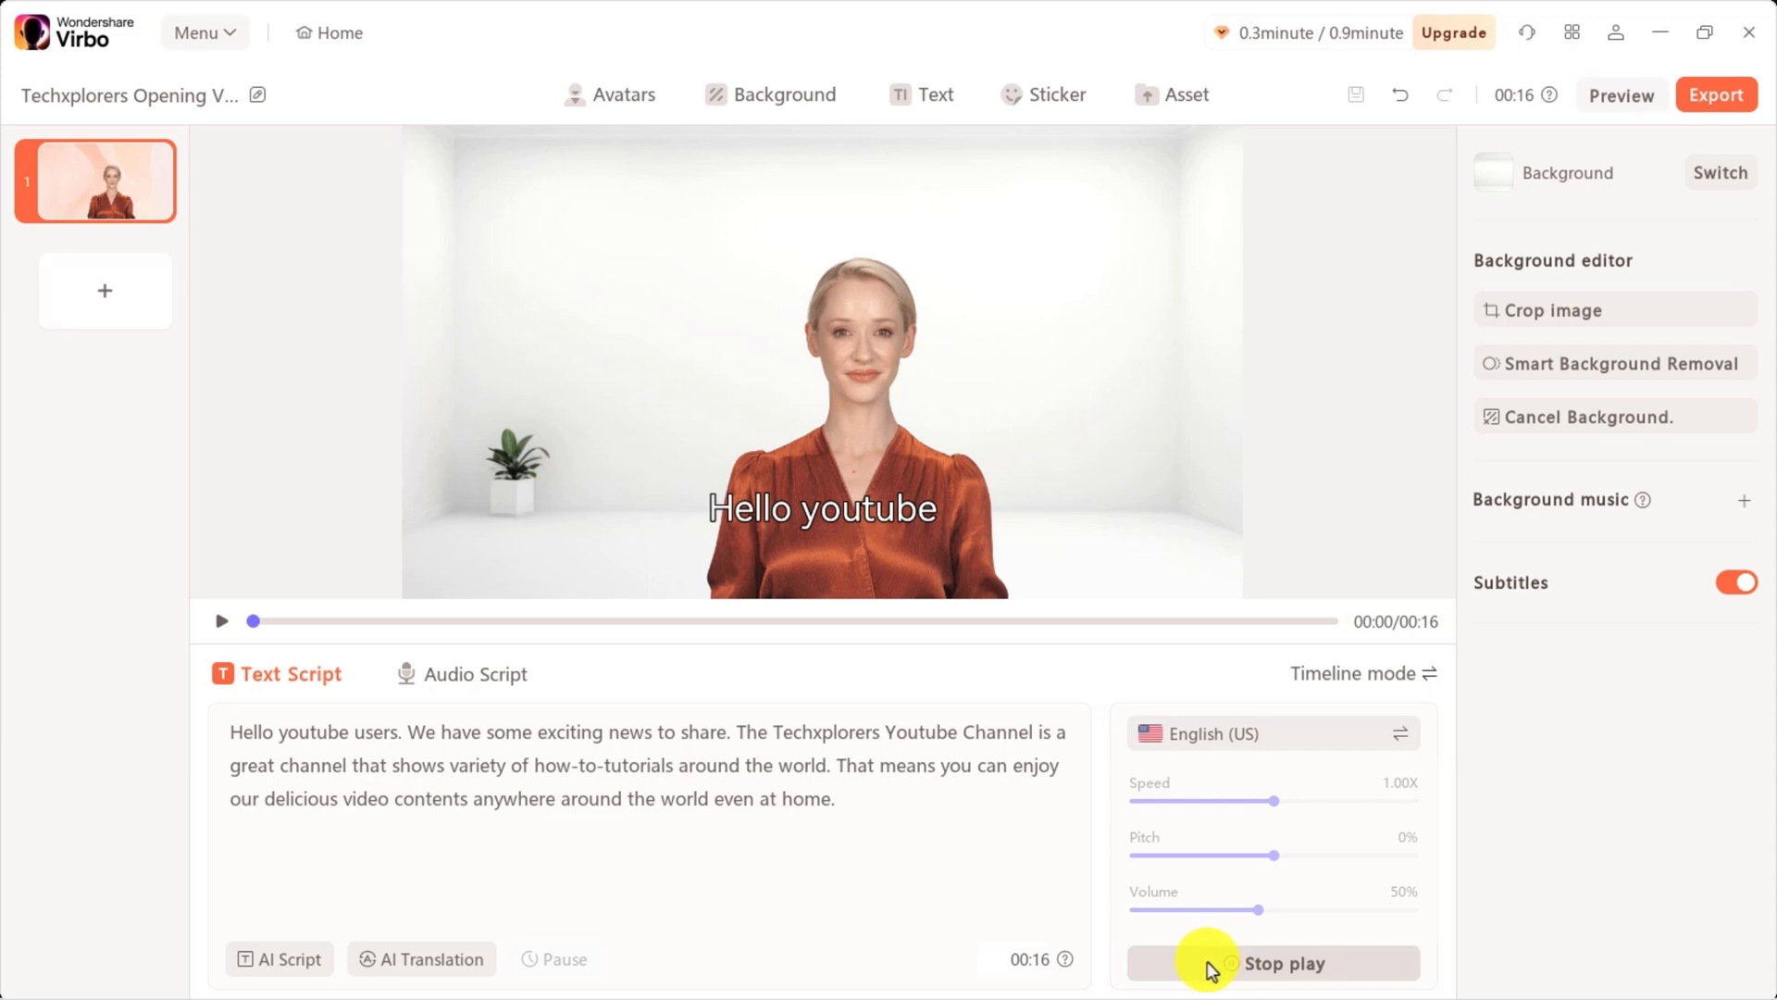
click(1211, 967)
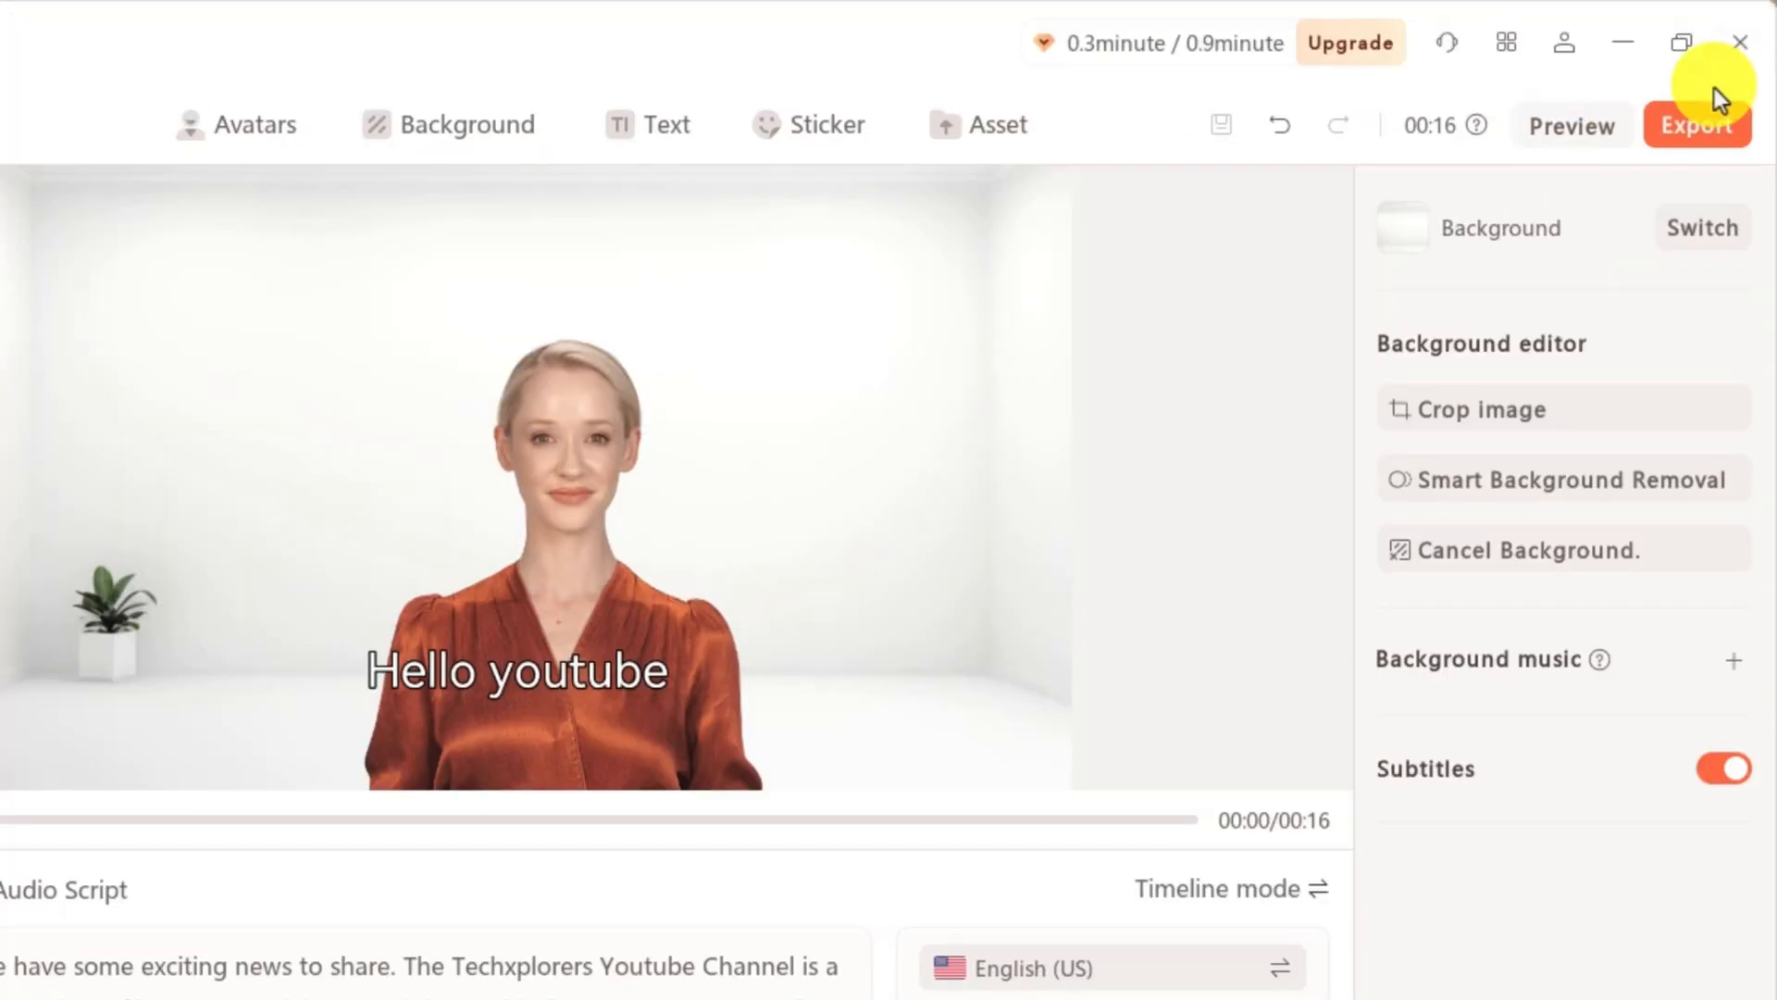
click(1708, 128)
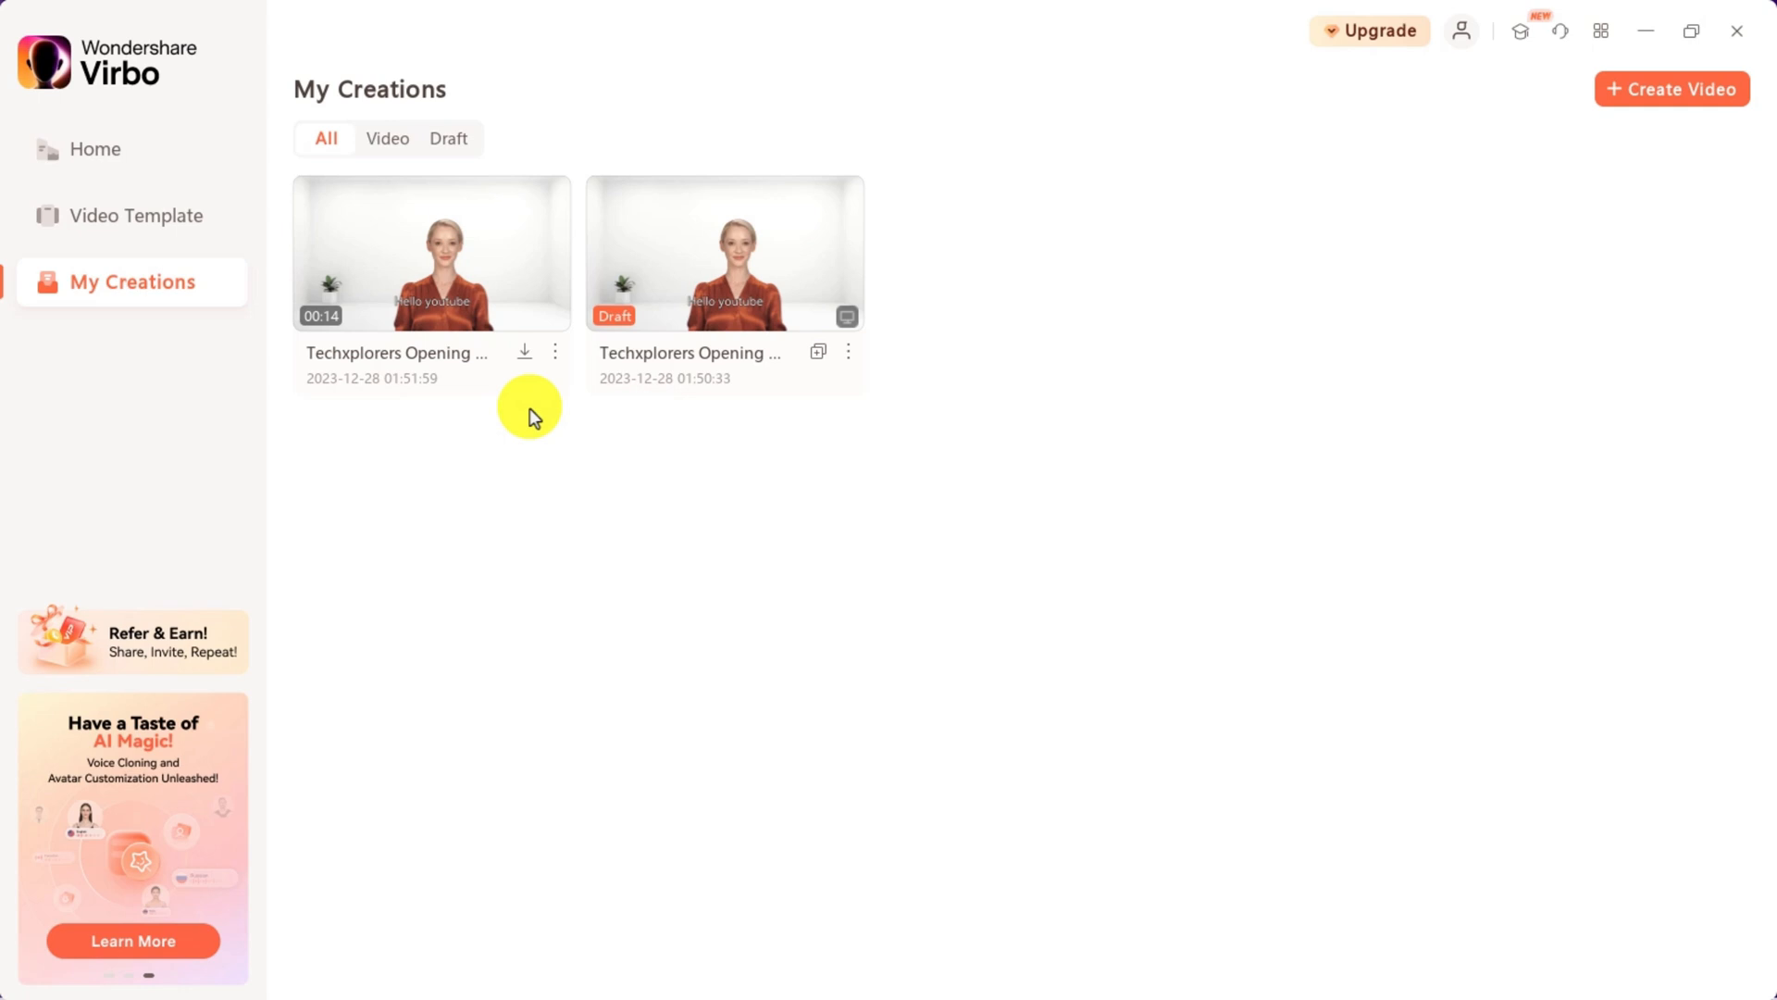
Return to the home page and look at the AI Script and TalkingPhoto tools, previewing the blonde woman in the blue dress
click(98, 173)
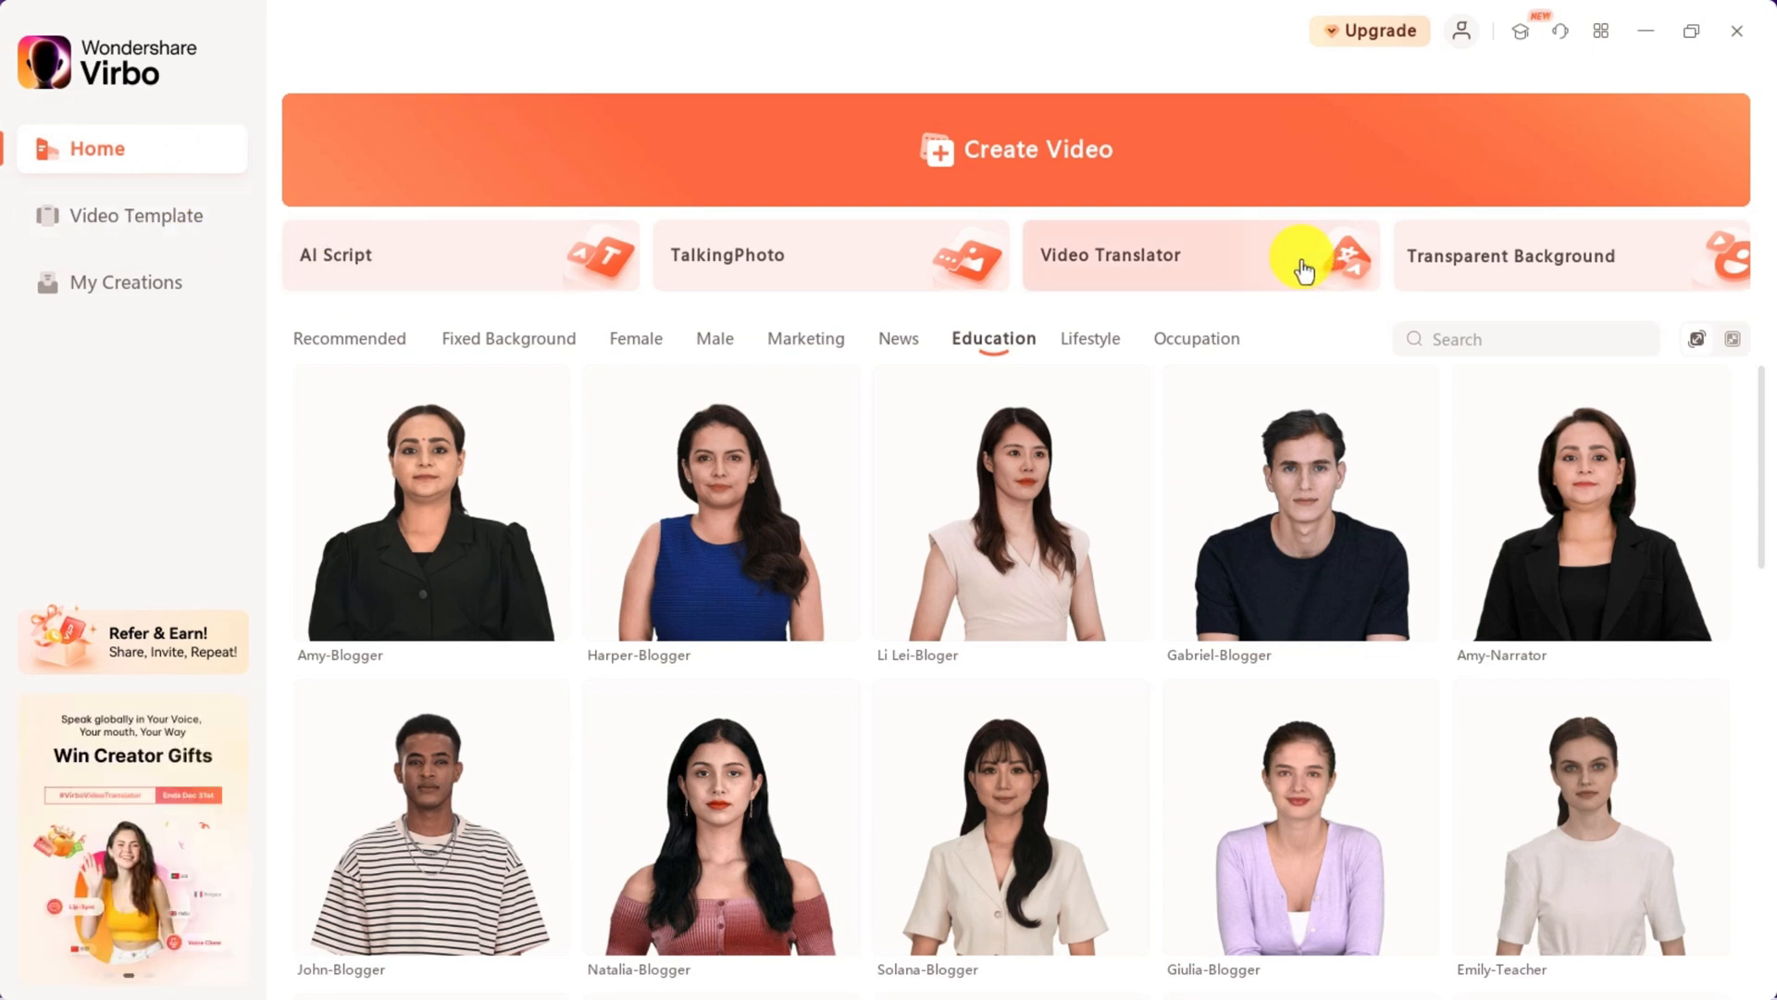
click(567, 267)
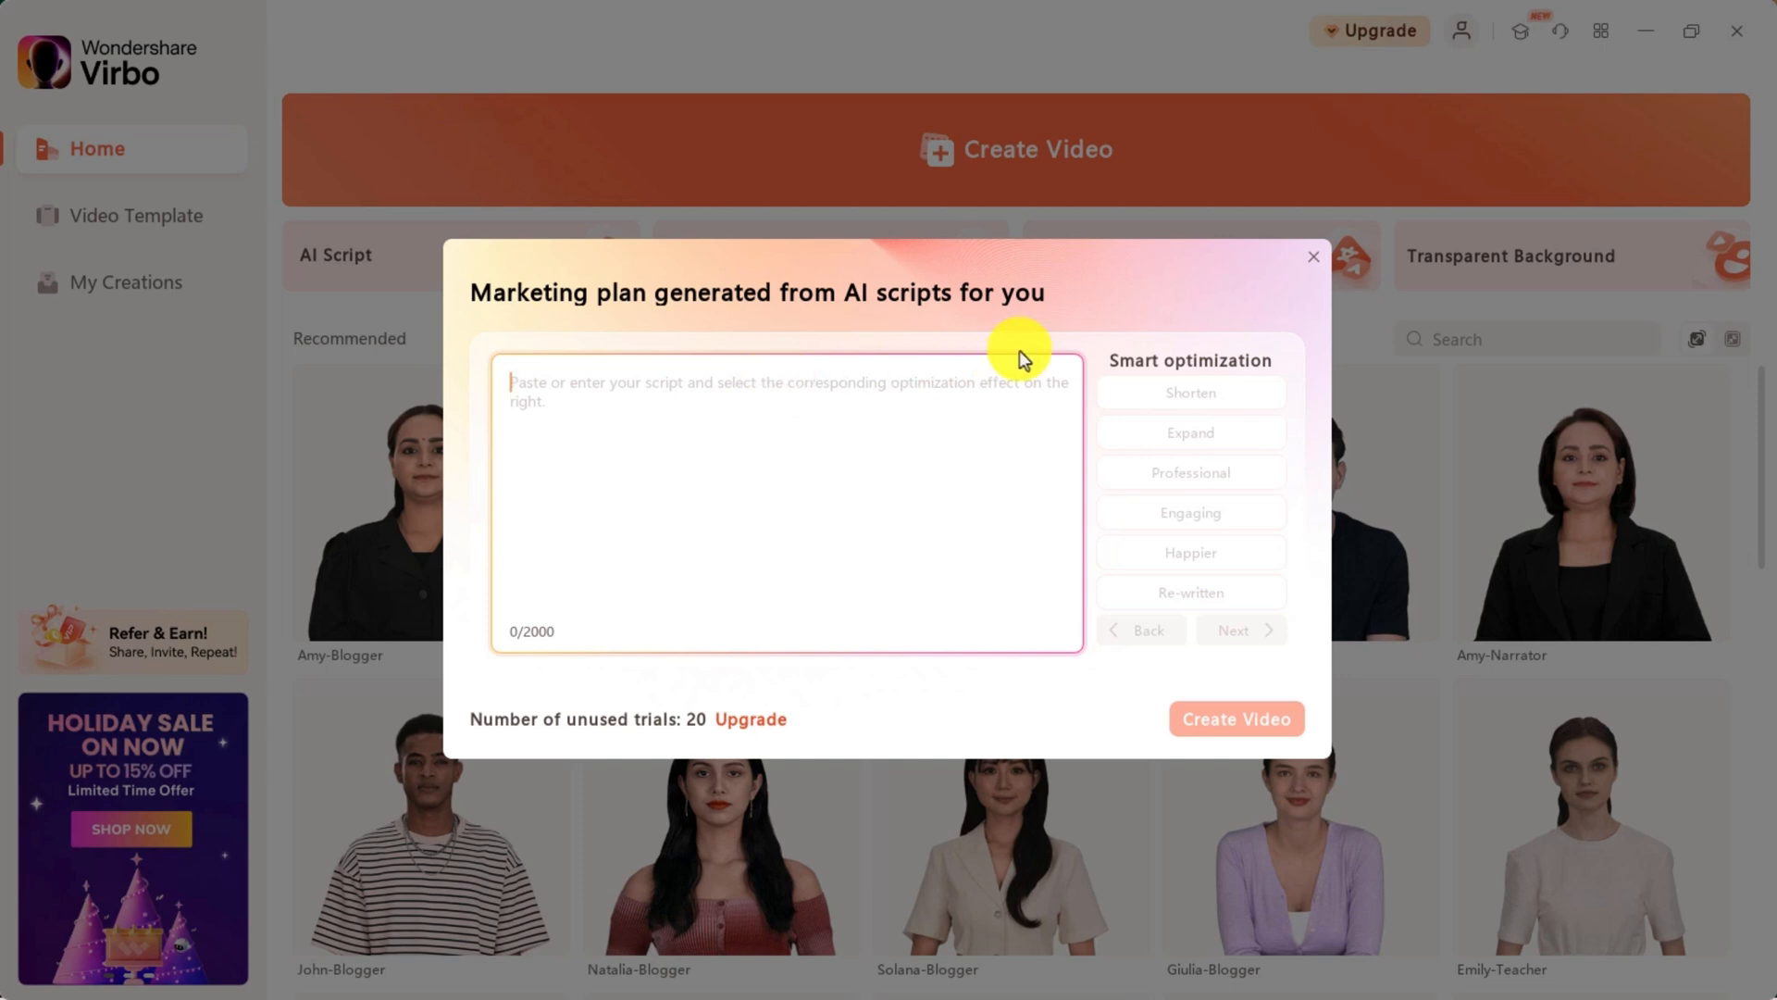
click(1315, 259)
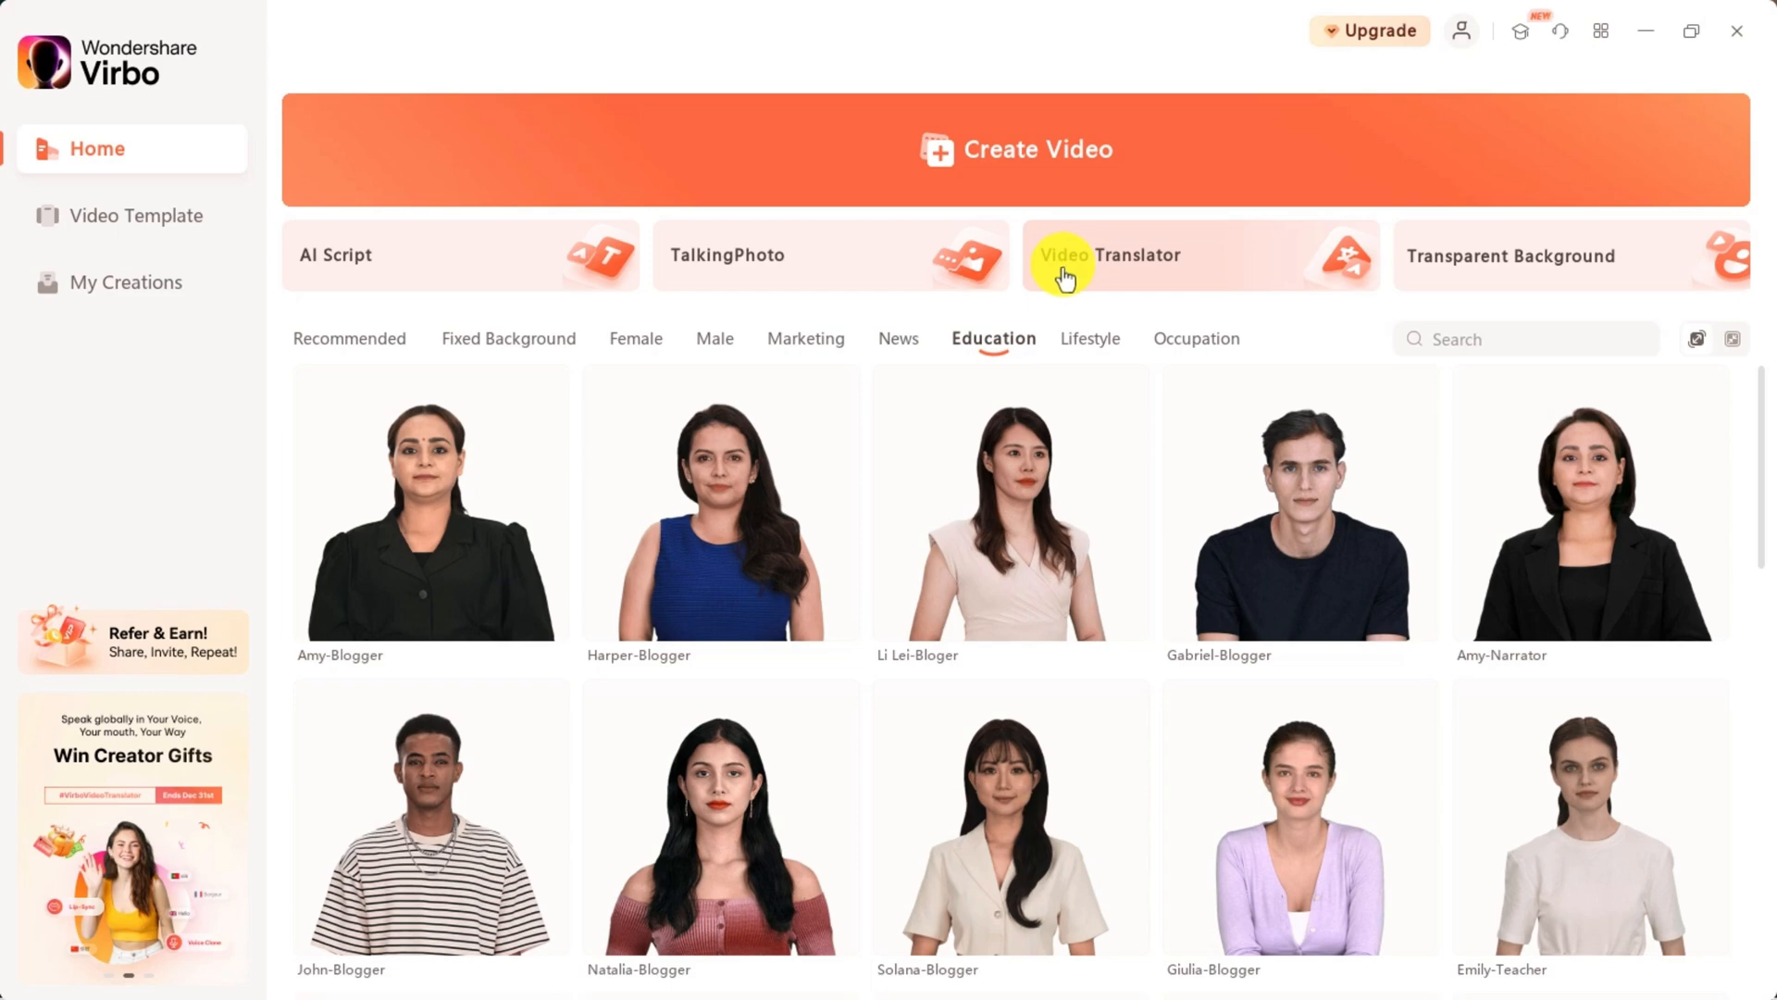
click(862, 273)
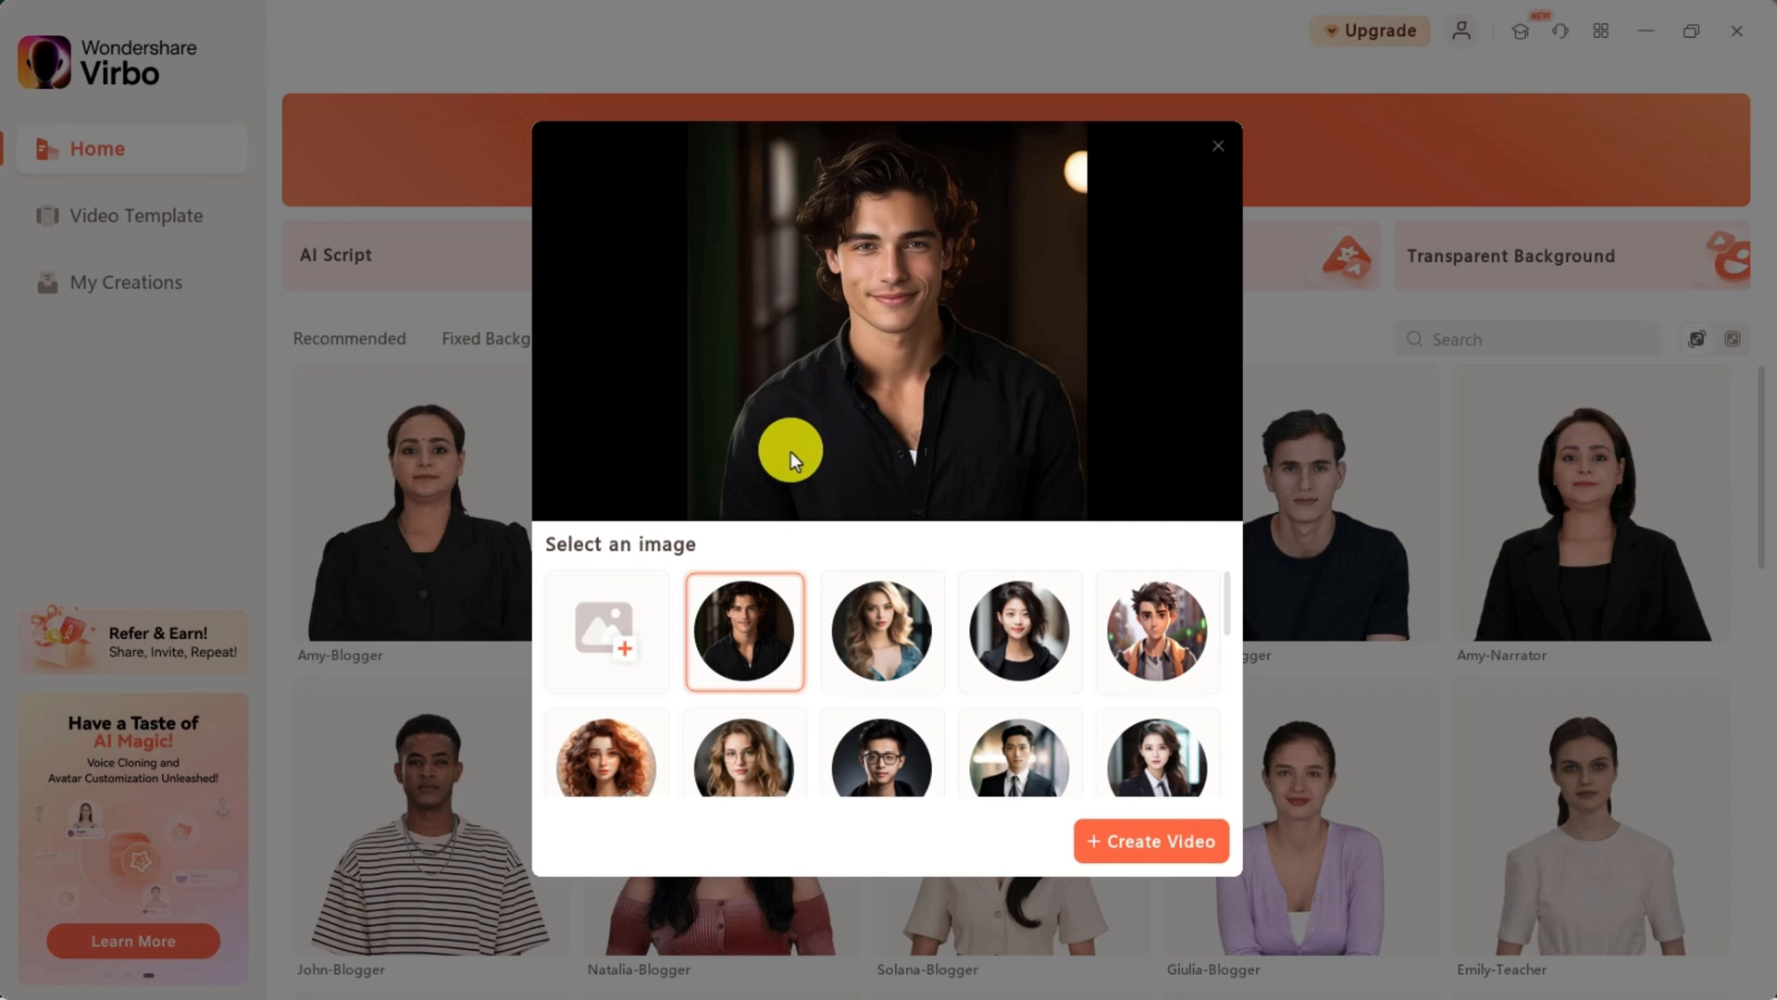
click(858, 651)
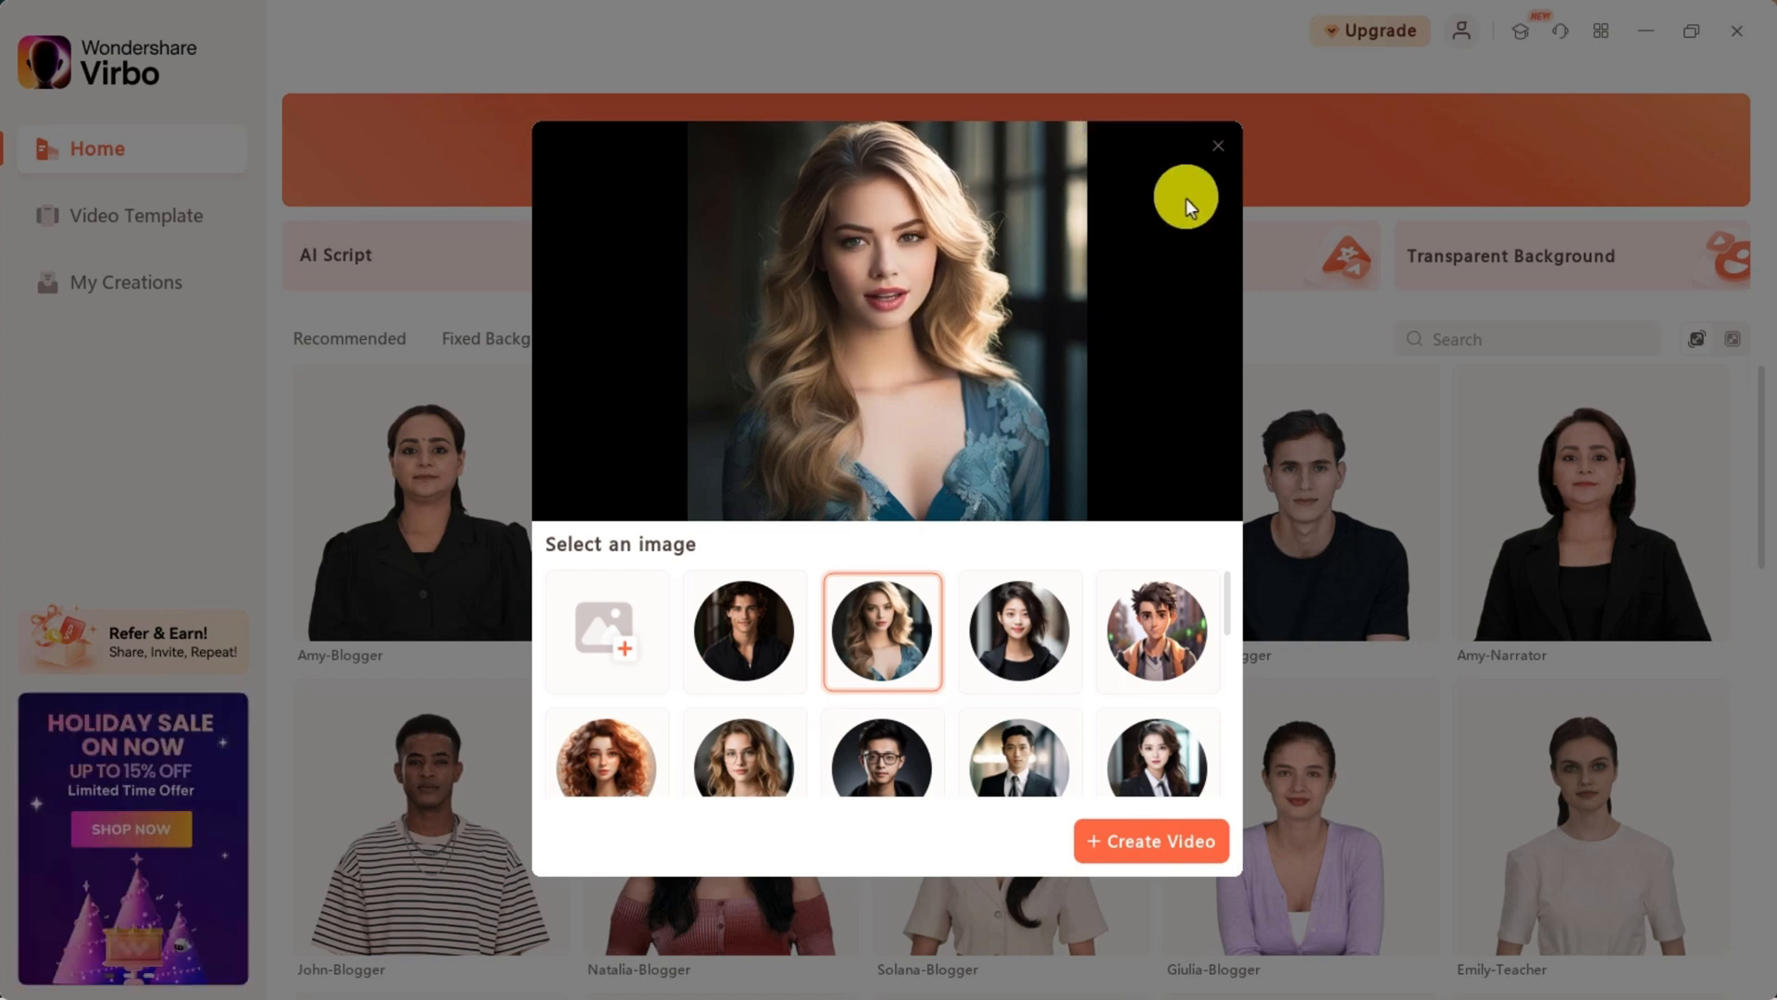
click(1215, 146)
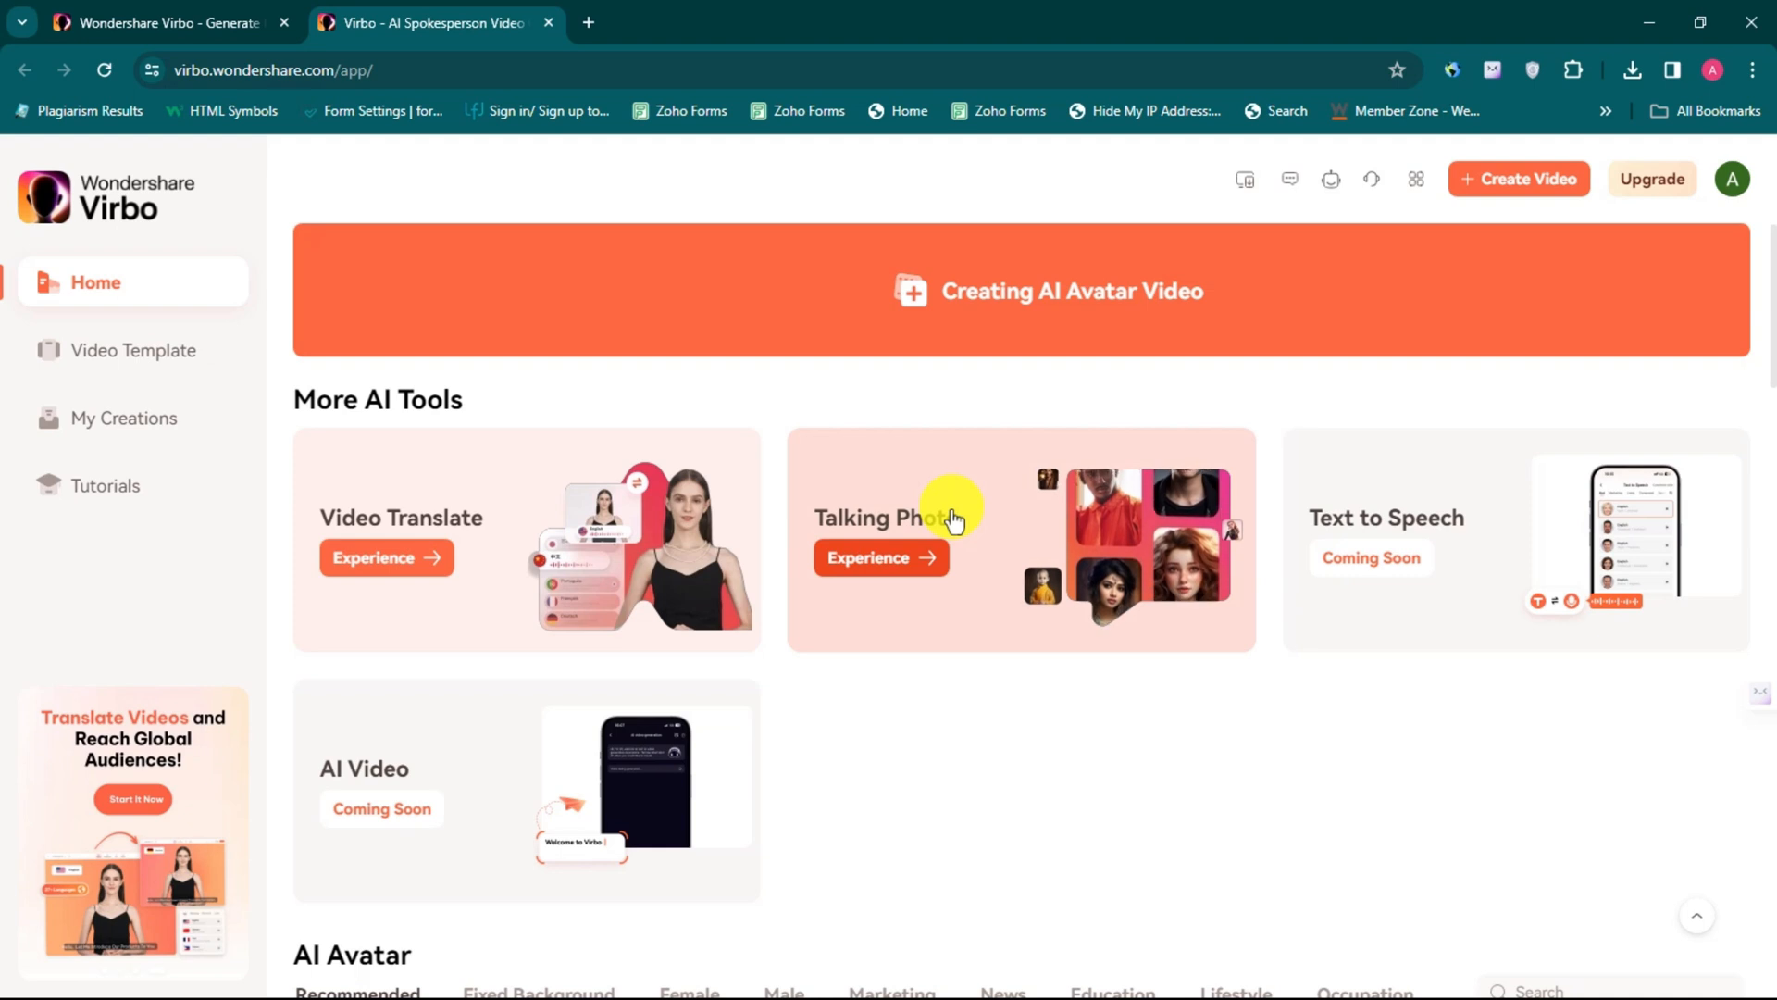
Show the Virbo web app in full screen and look over the AI tools and avatars on its home page
key(F11)
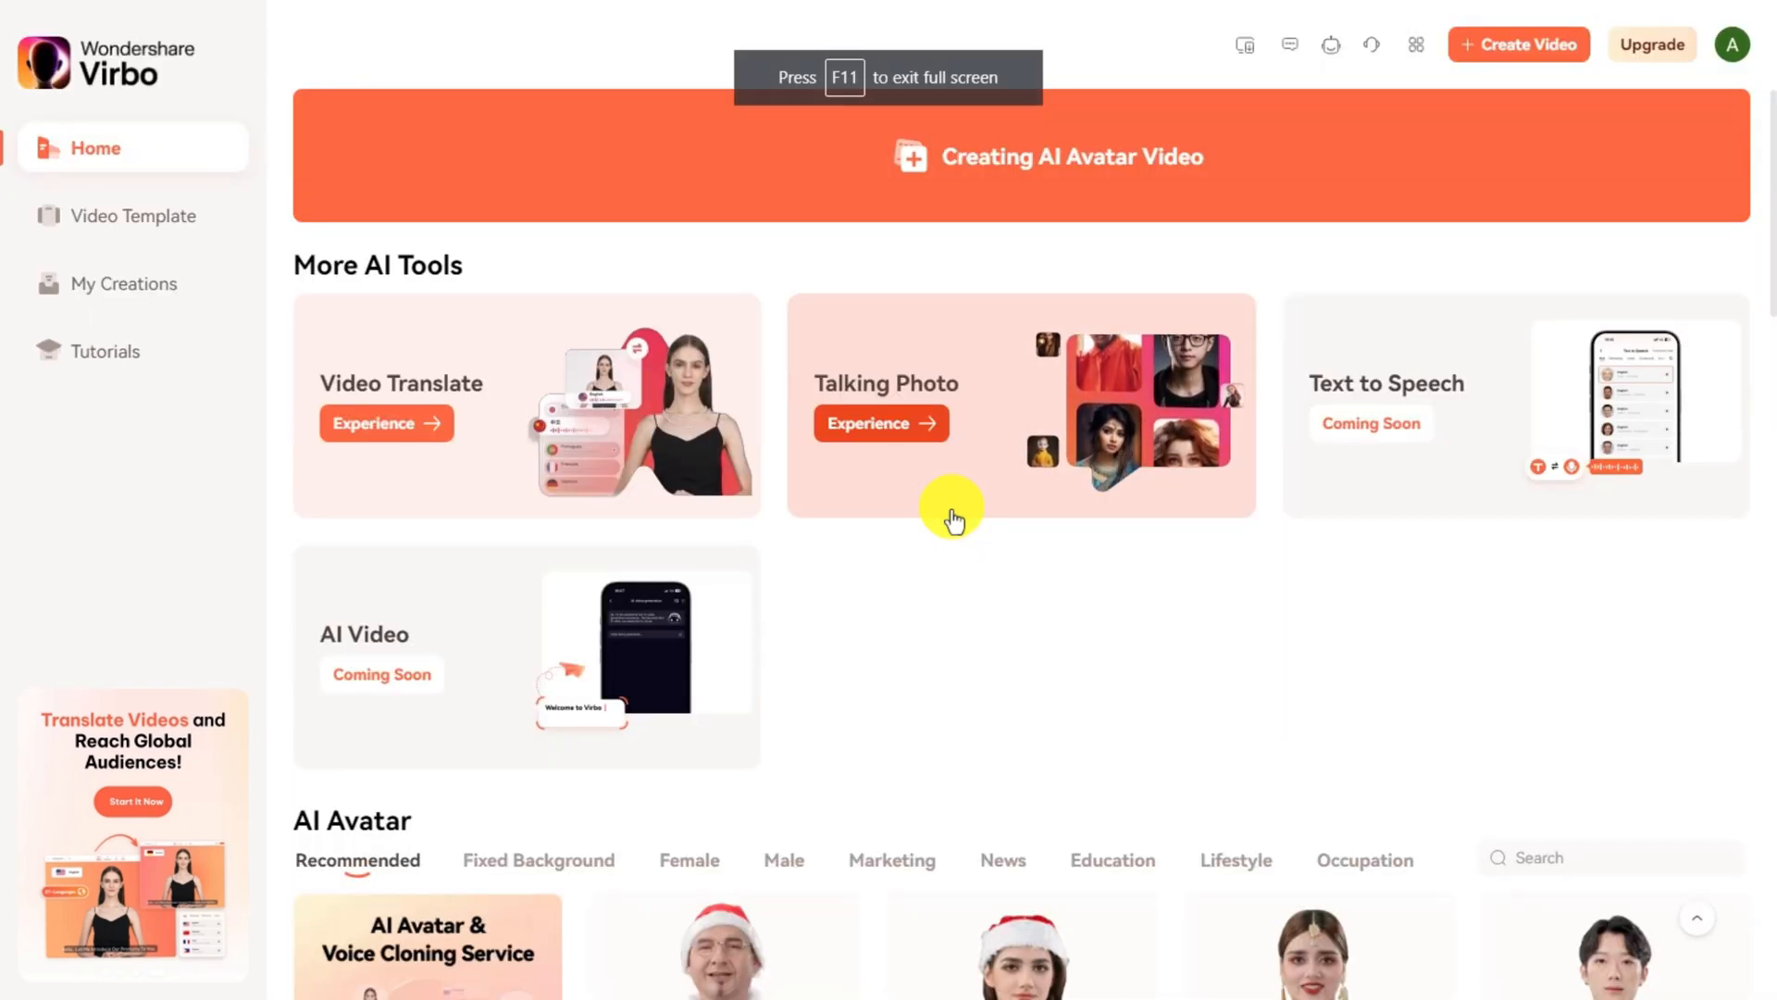
mouse_move(945, 11)
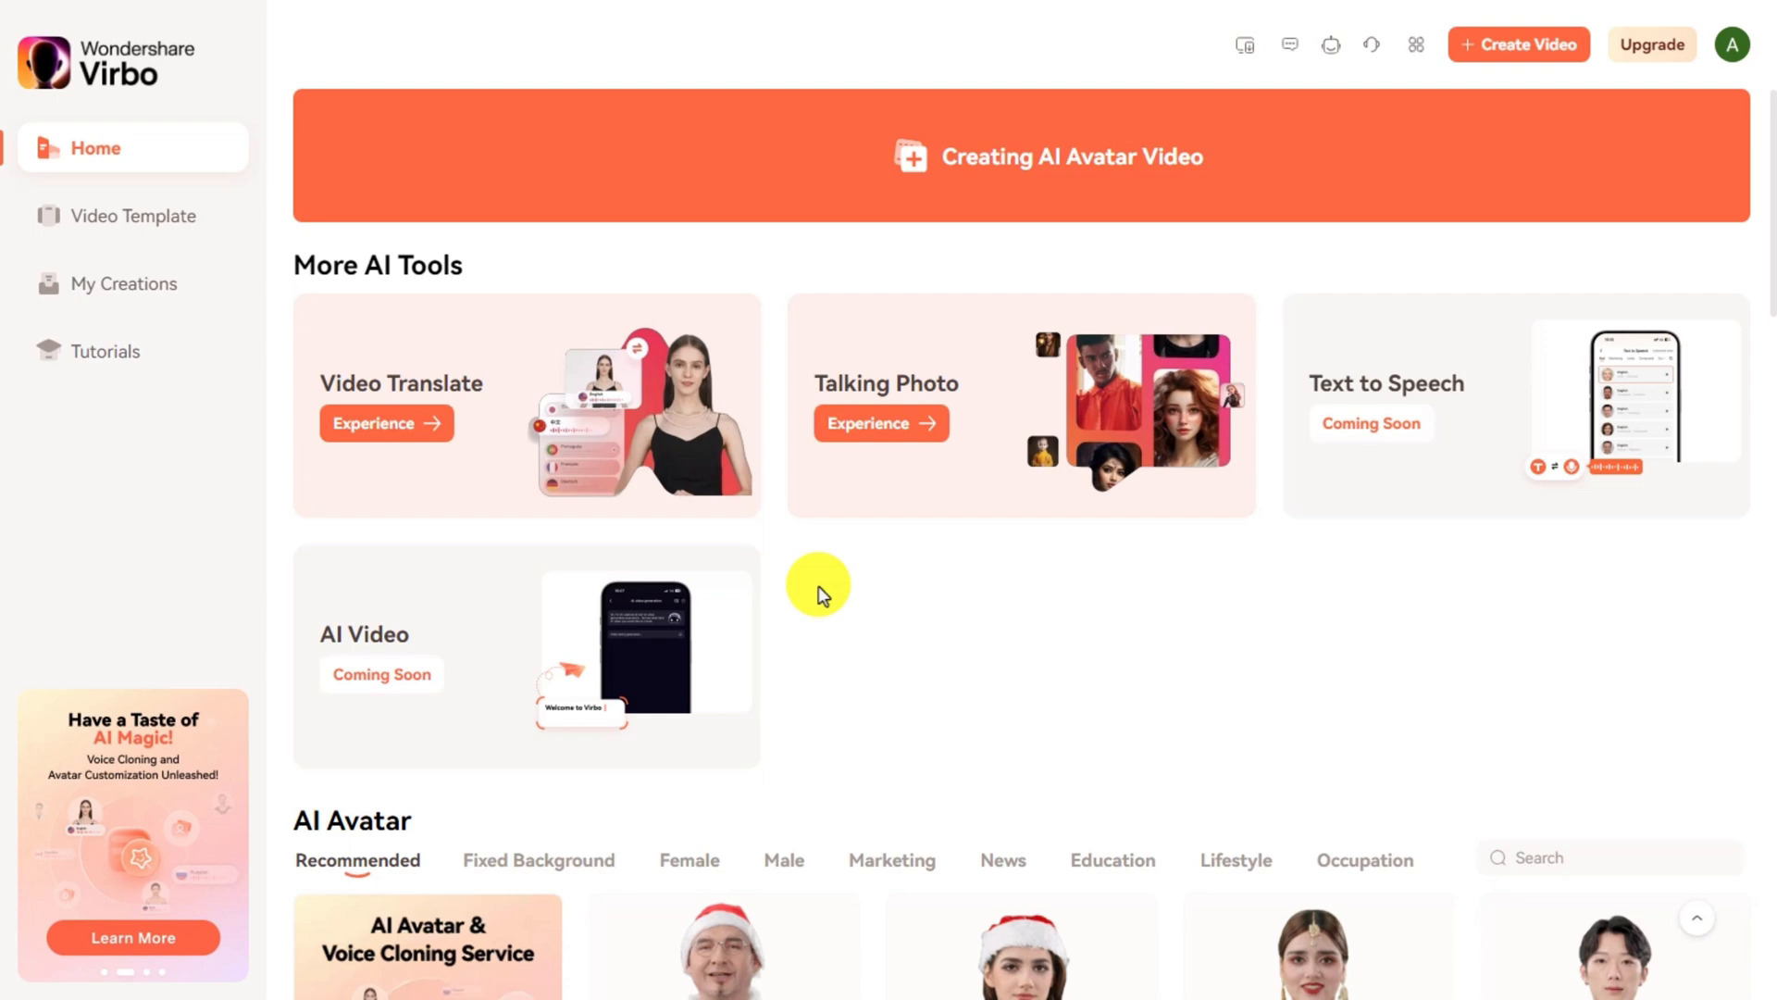
scroll(819, 585, down, 5)
scroll(819, 585, up, 5)
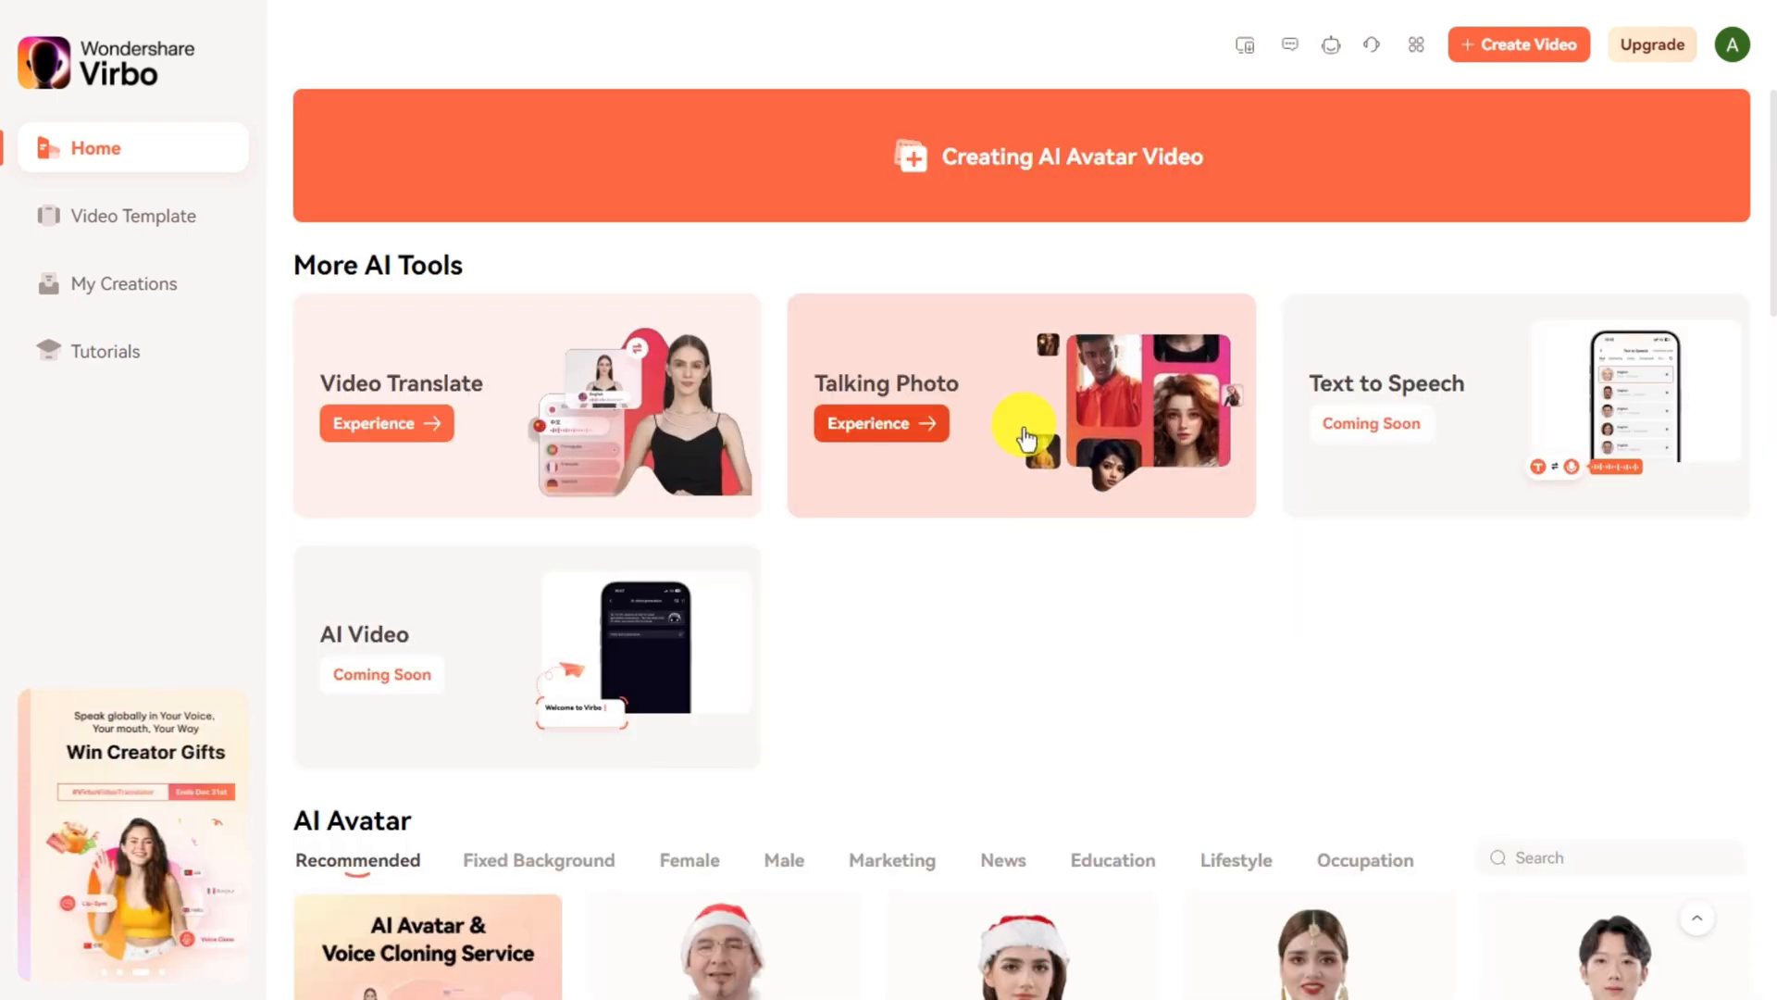
Open the Video Translate tool and upload the Transcribe video from the Tutorial folder
click(435, 419)
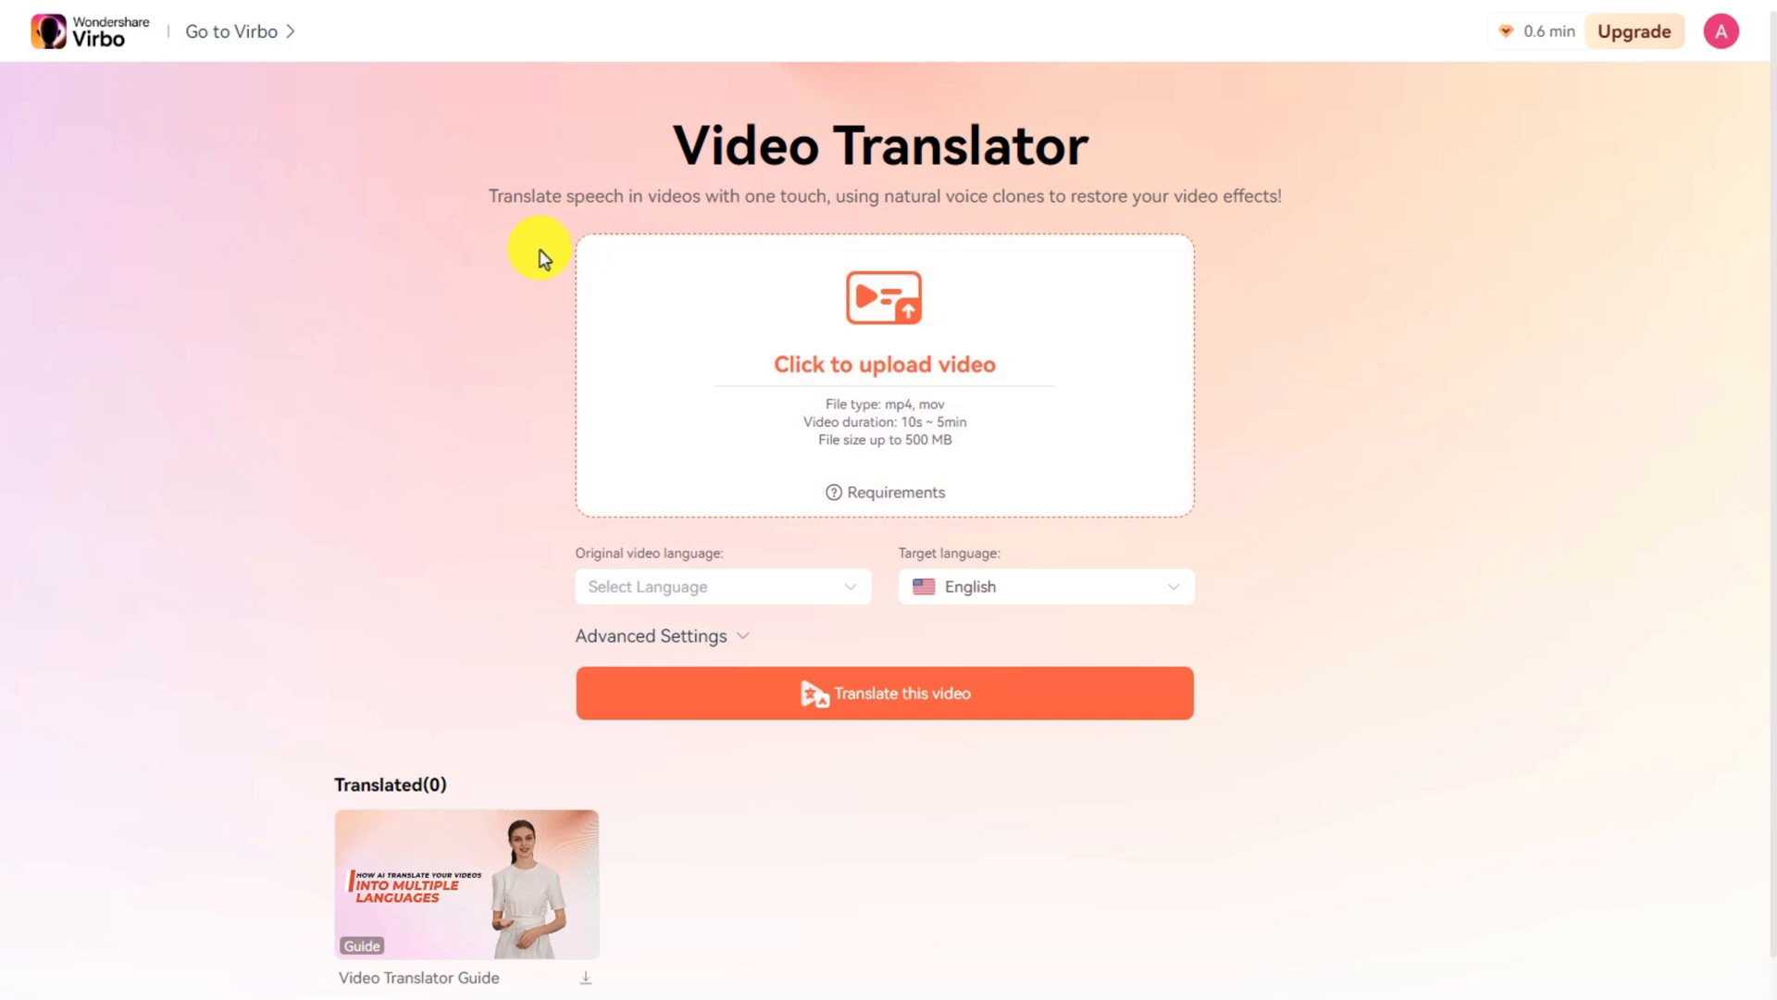
click(768, 326)
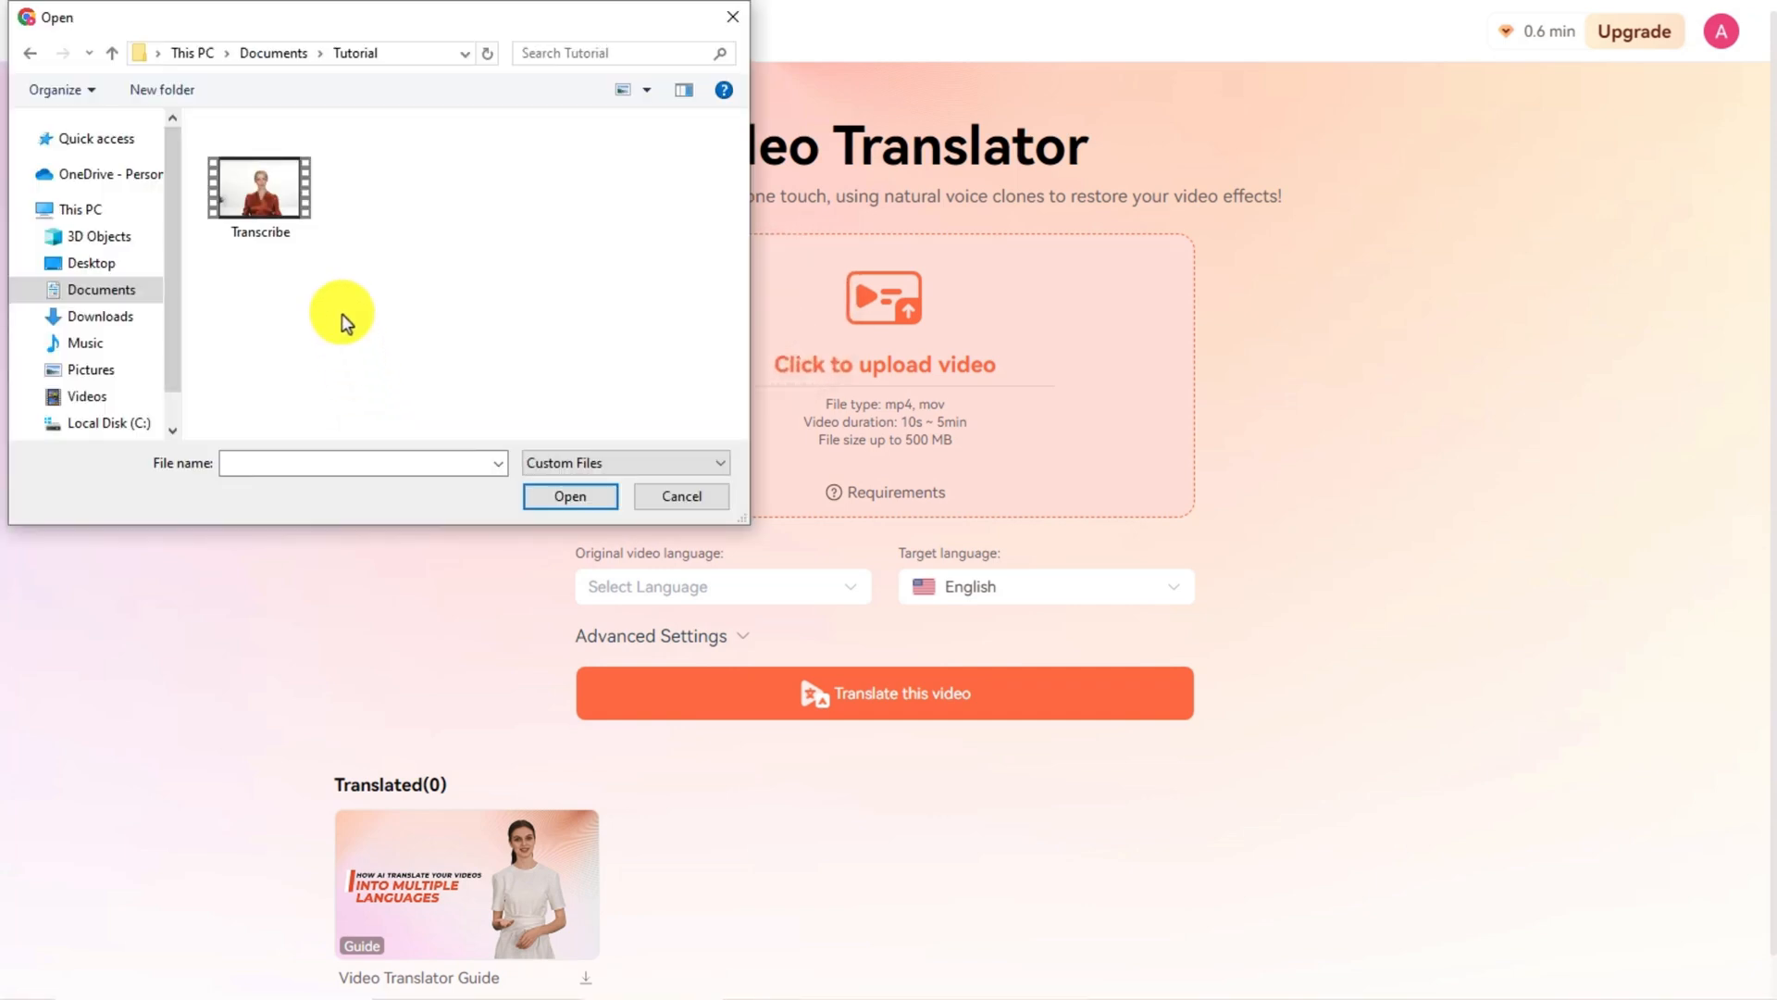
double_click(289, 222)
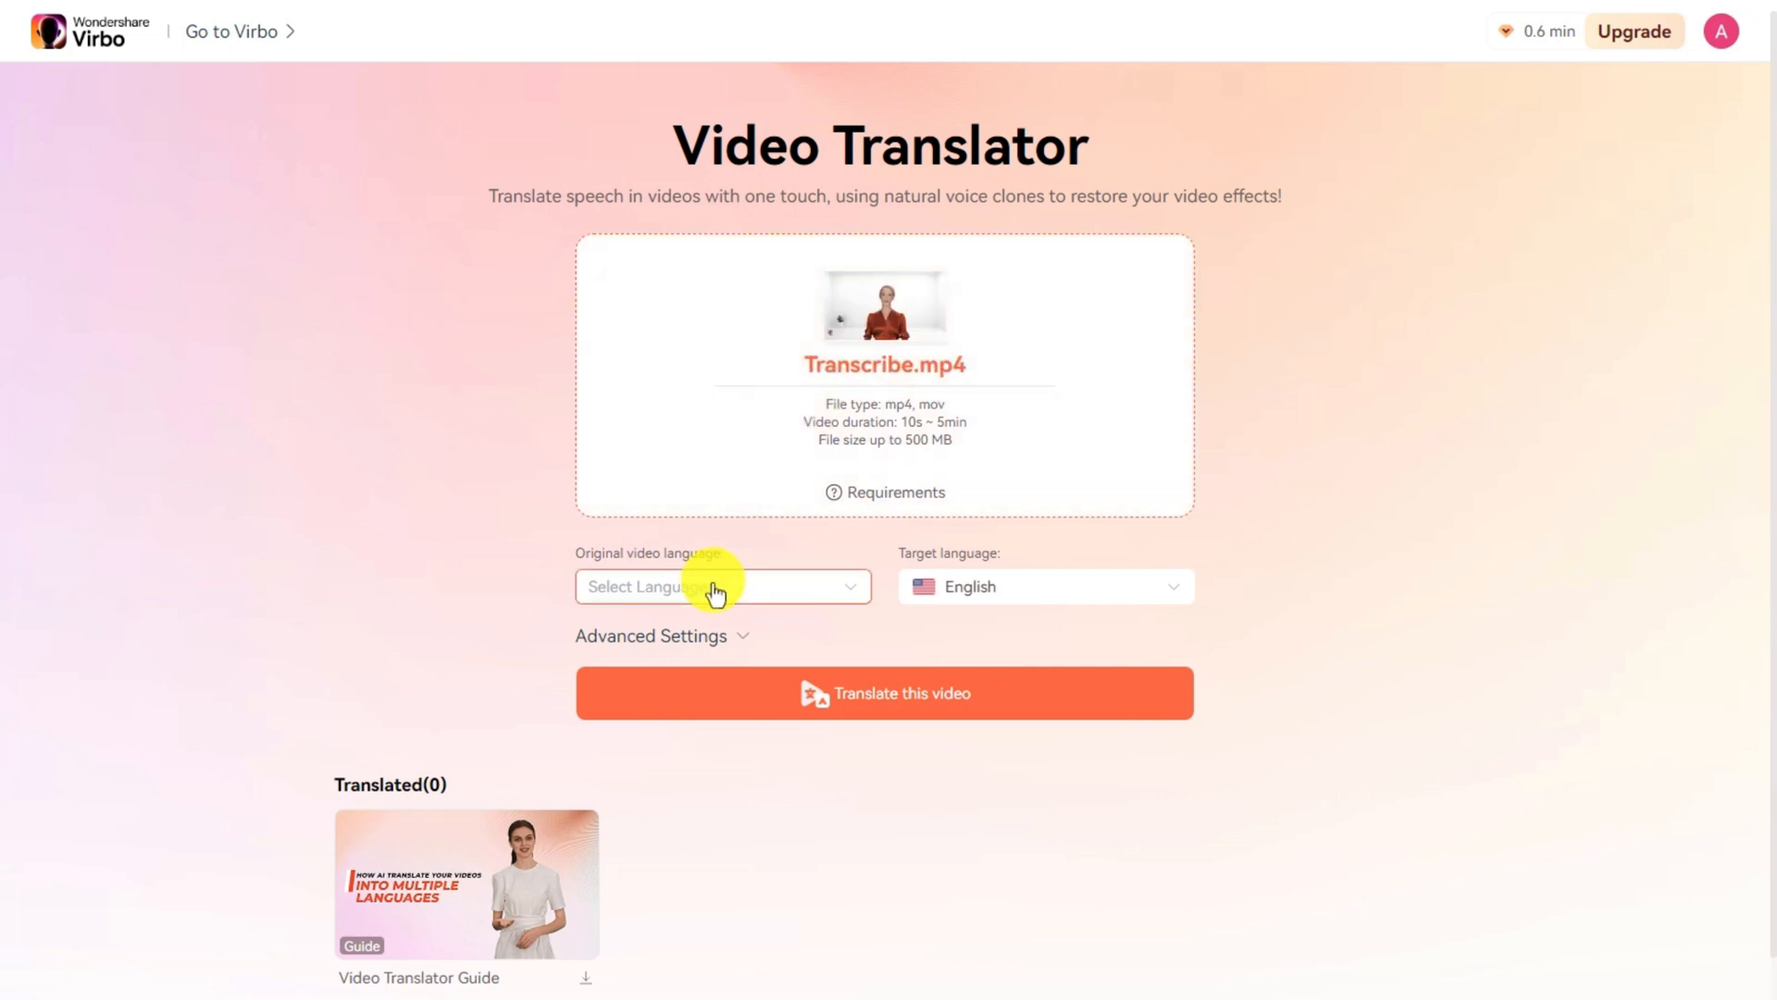
Set the original video language to English and the target language to Korean
click(716, 593)
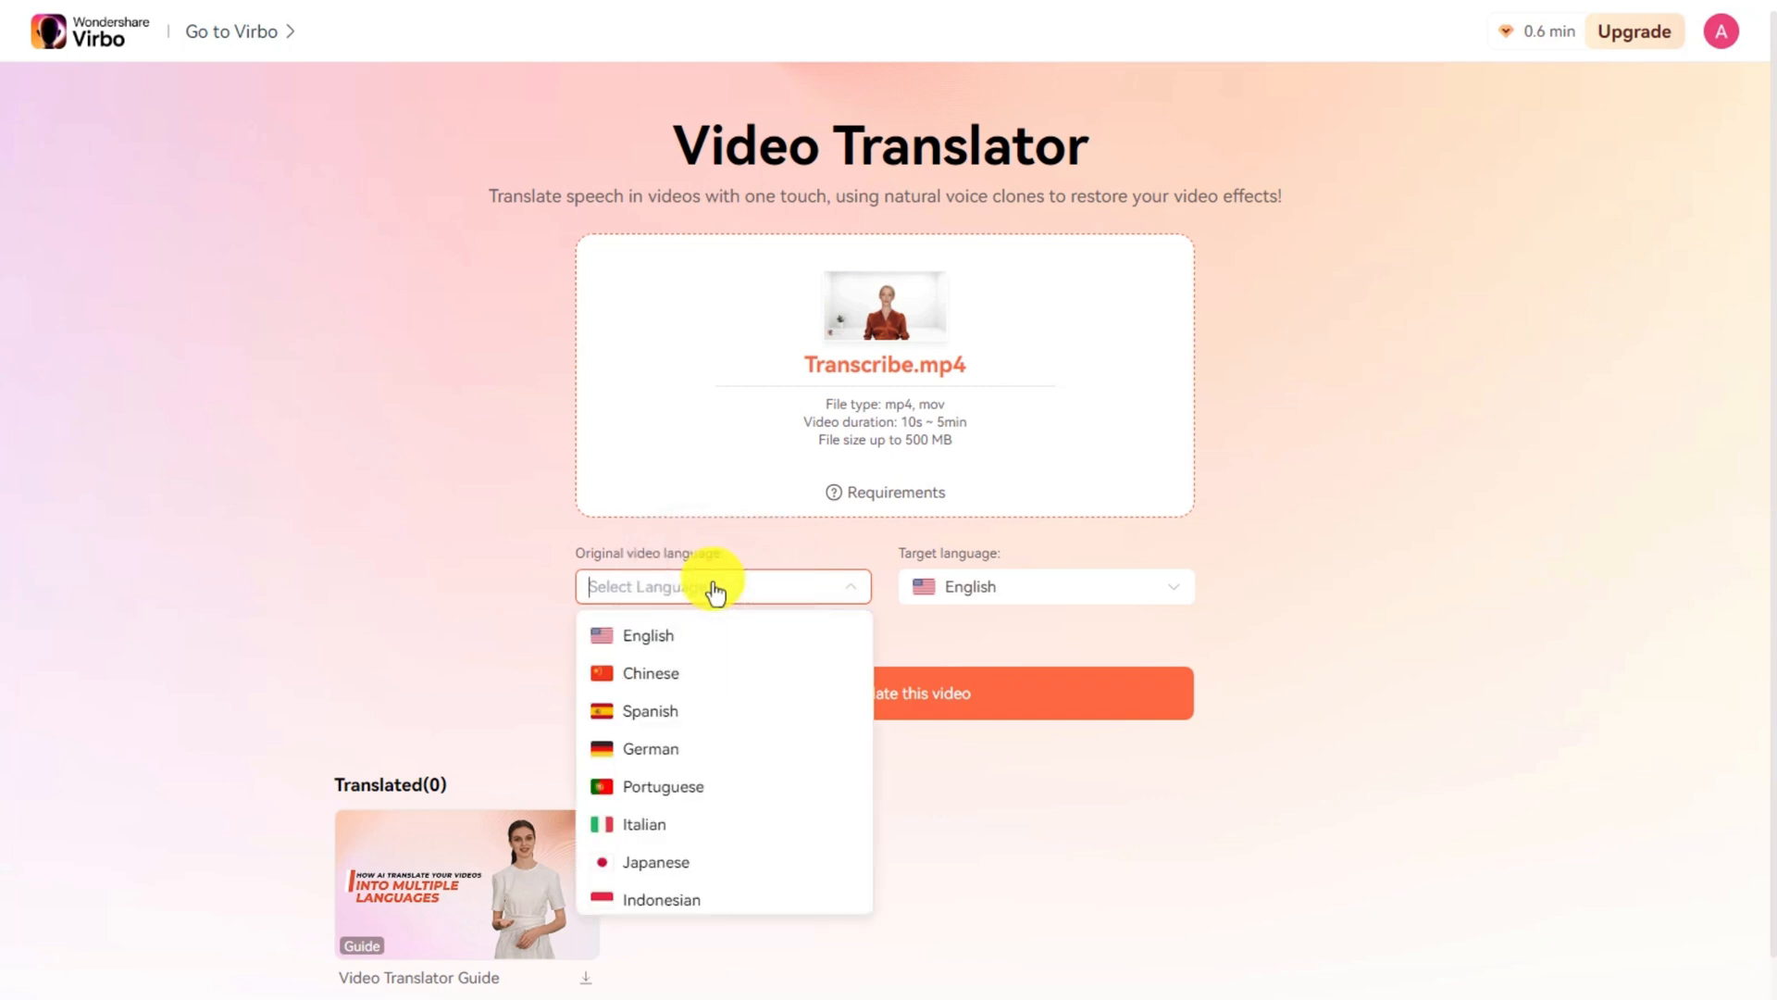
click(648, 635)
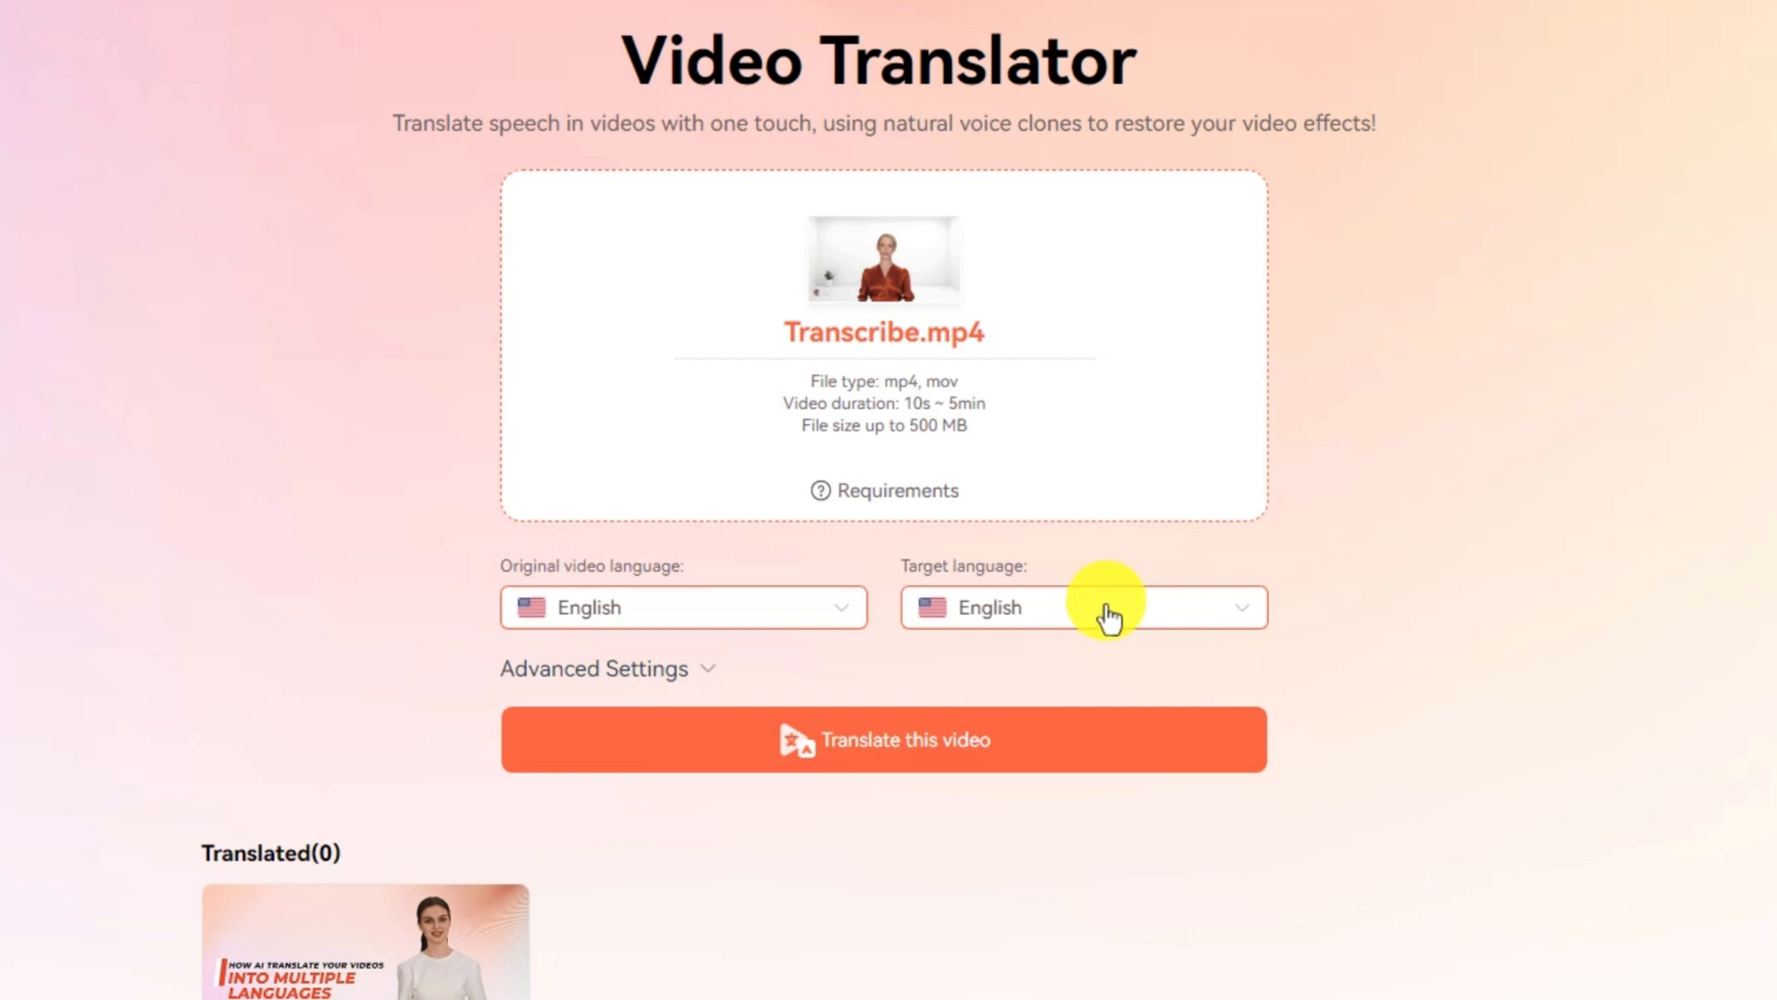
click(1106, 620)
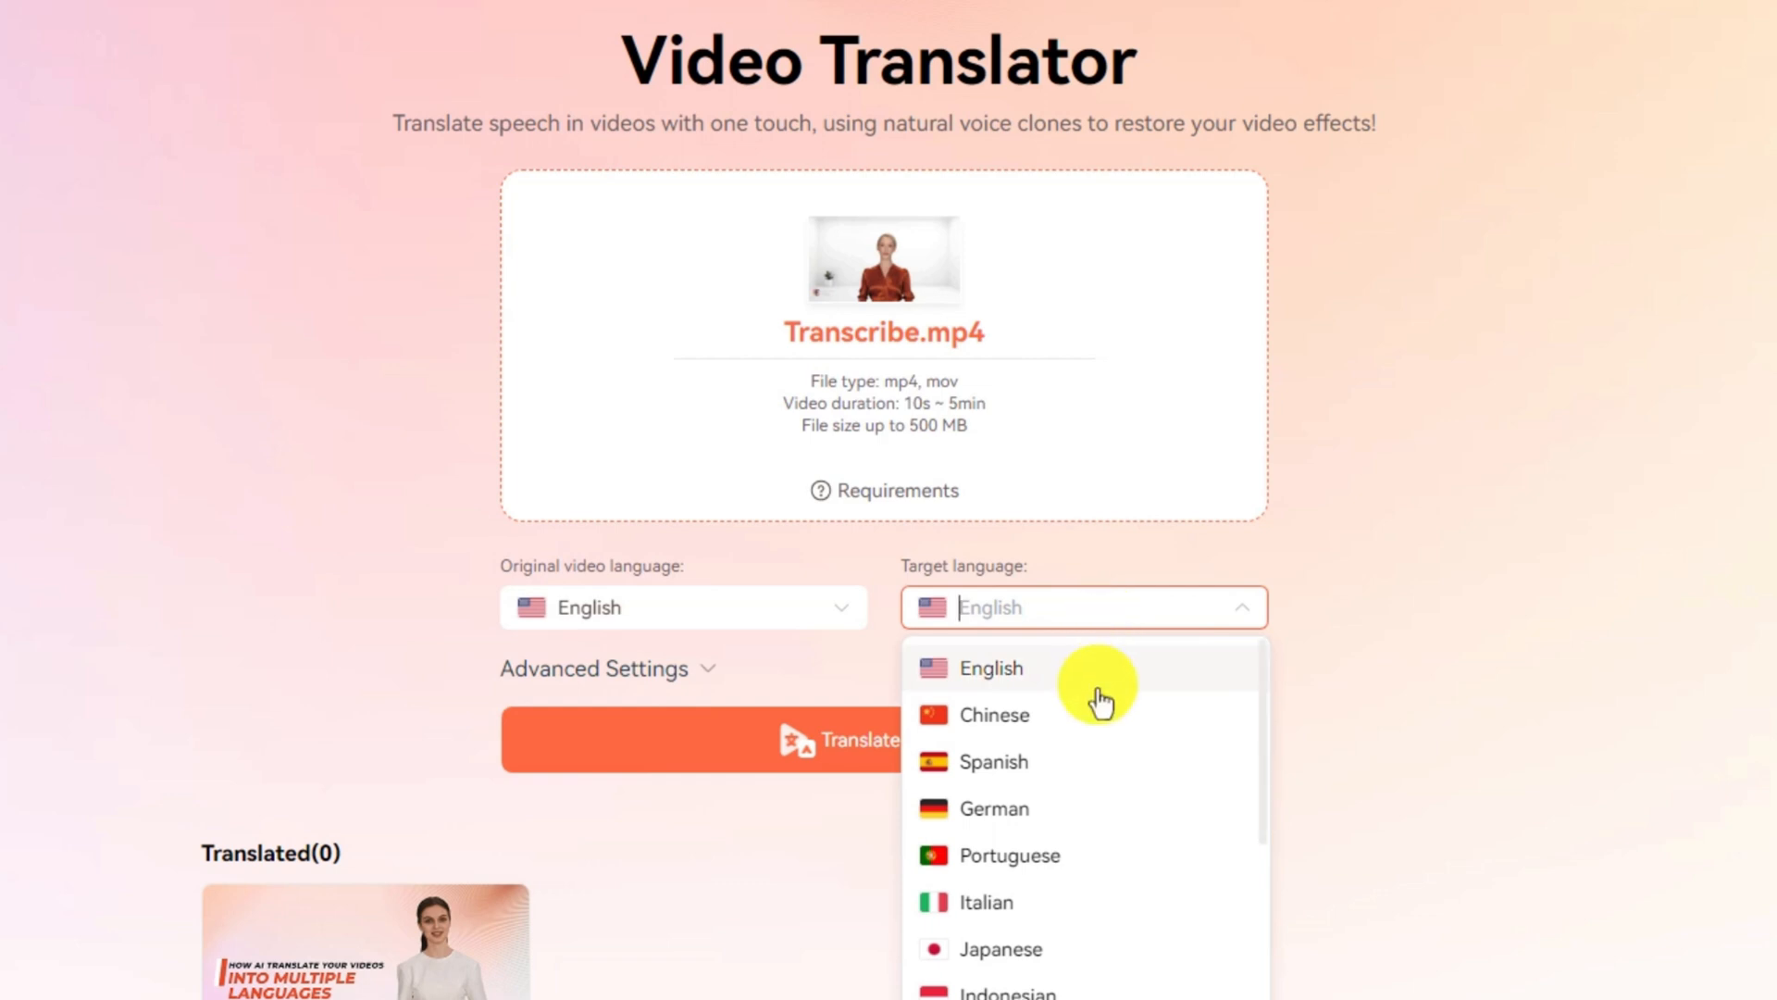
scroll(1102, 703, down, 3)
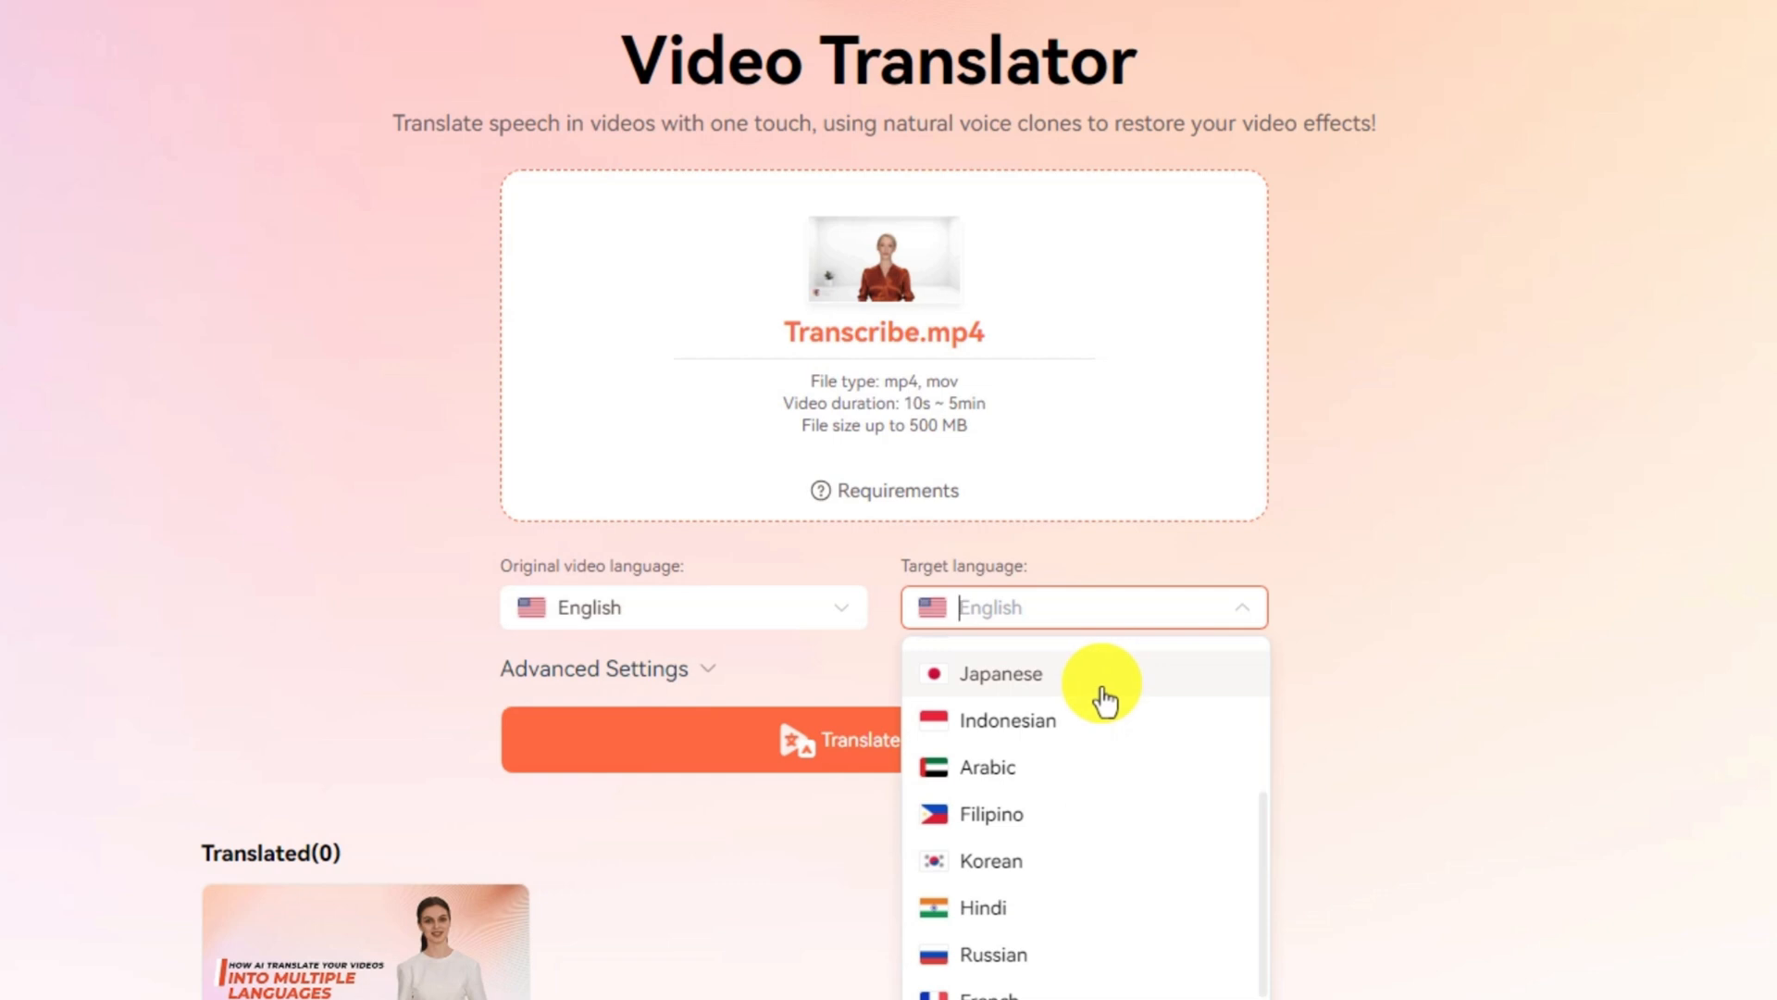
scroll(1104, 703, up, 1)
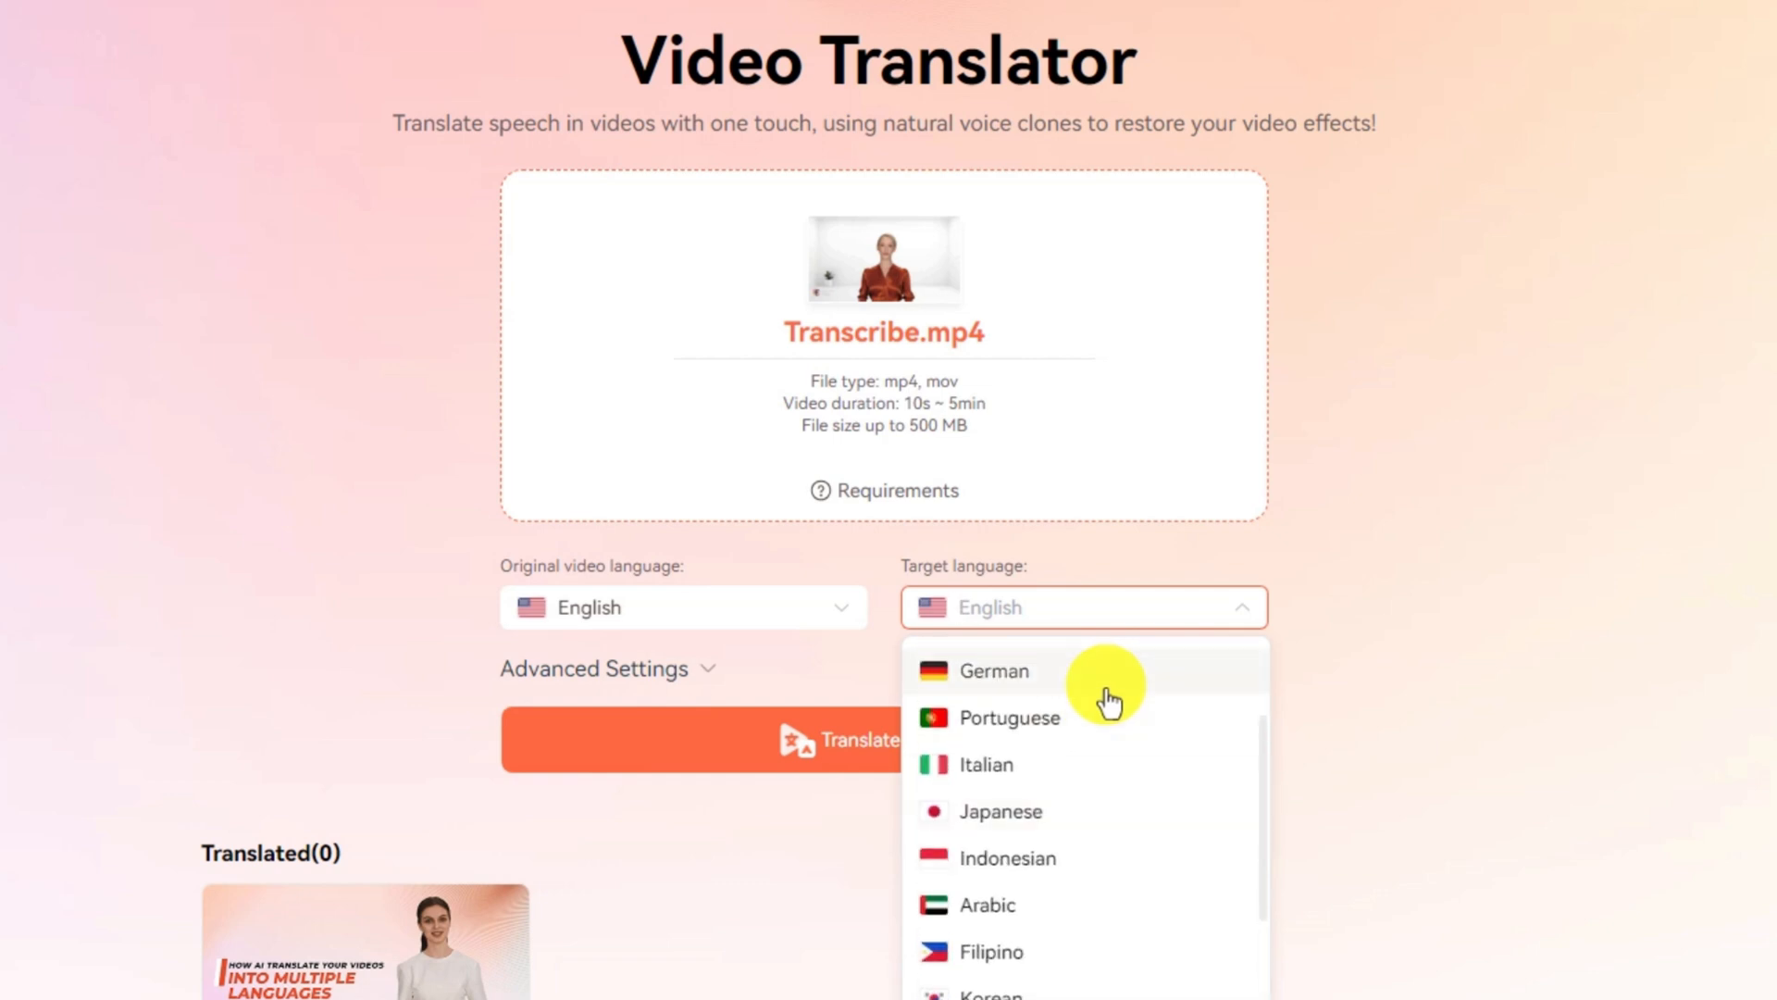
scroll(1109, 703, down, 1)
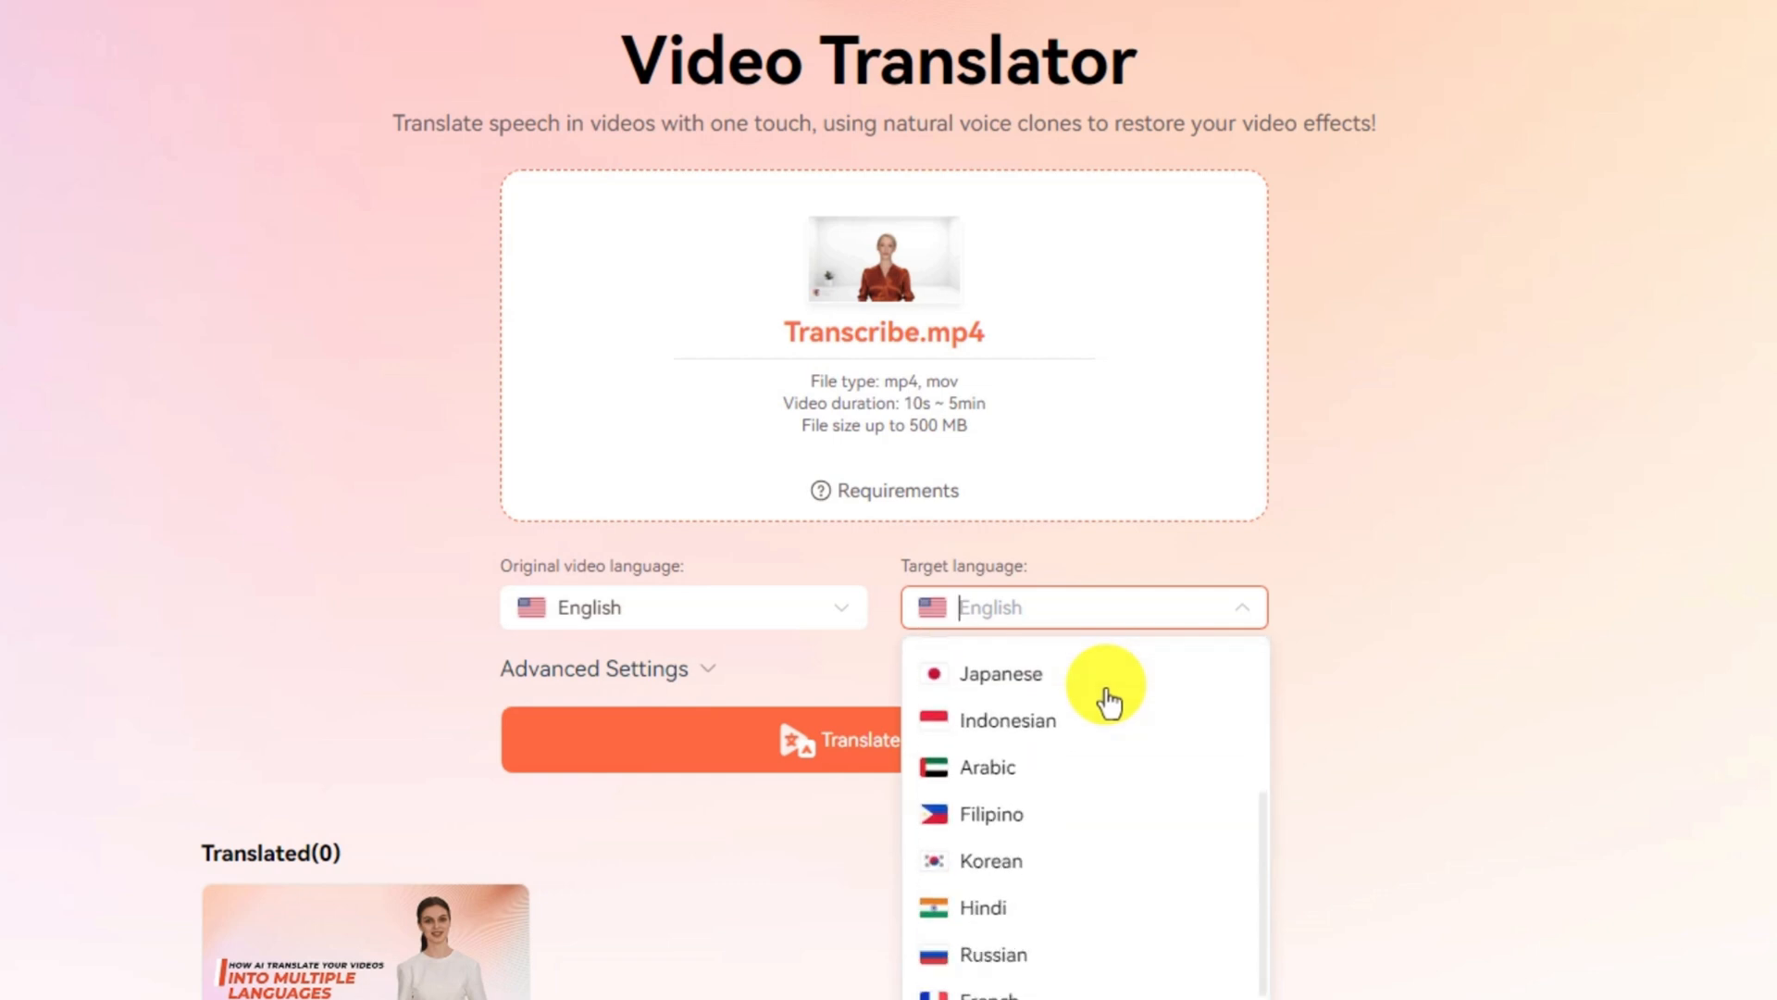
click(1040, 863)
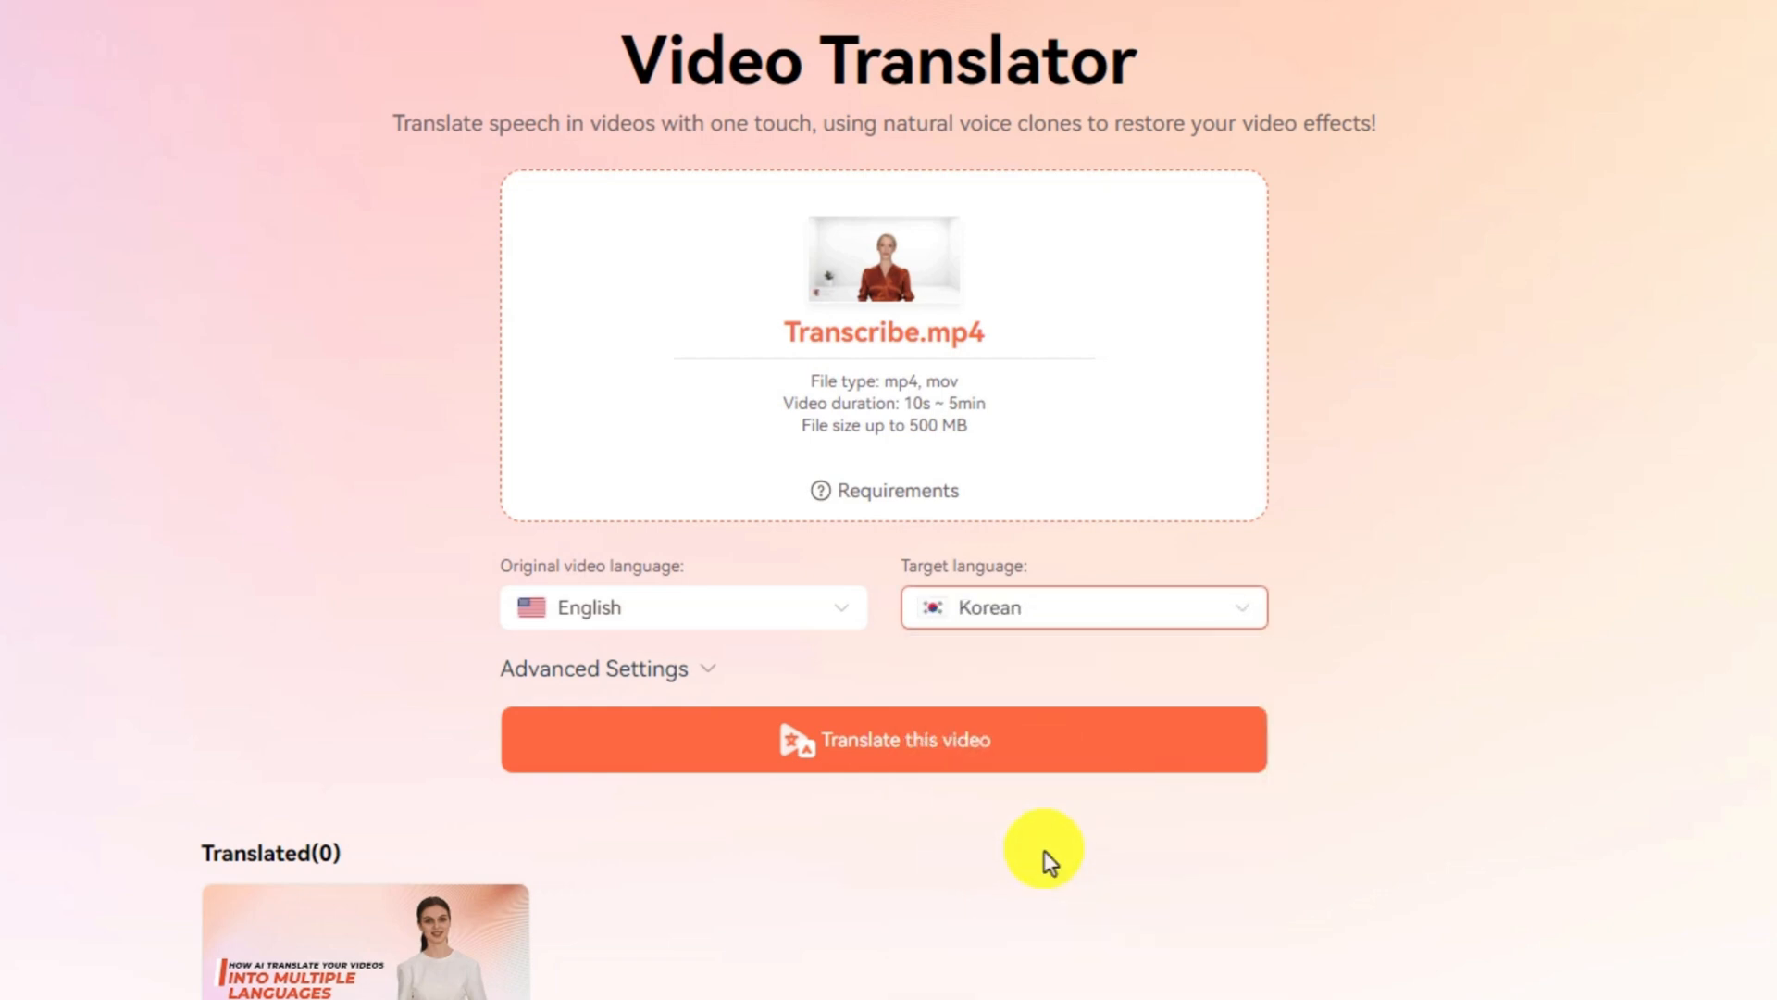
Enable Subtitle and Proofread video script in the advanced settings, and start translating the Transcribe video
click(706, 680)
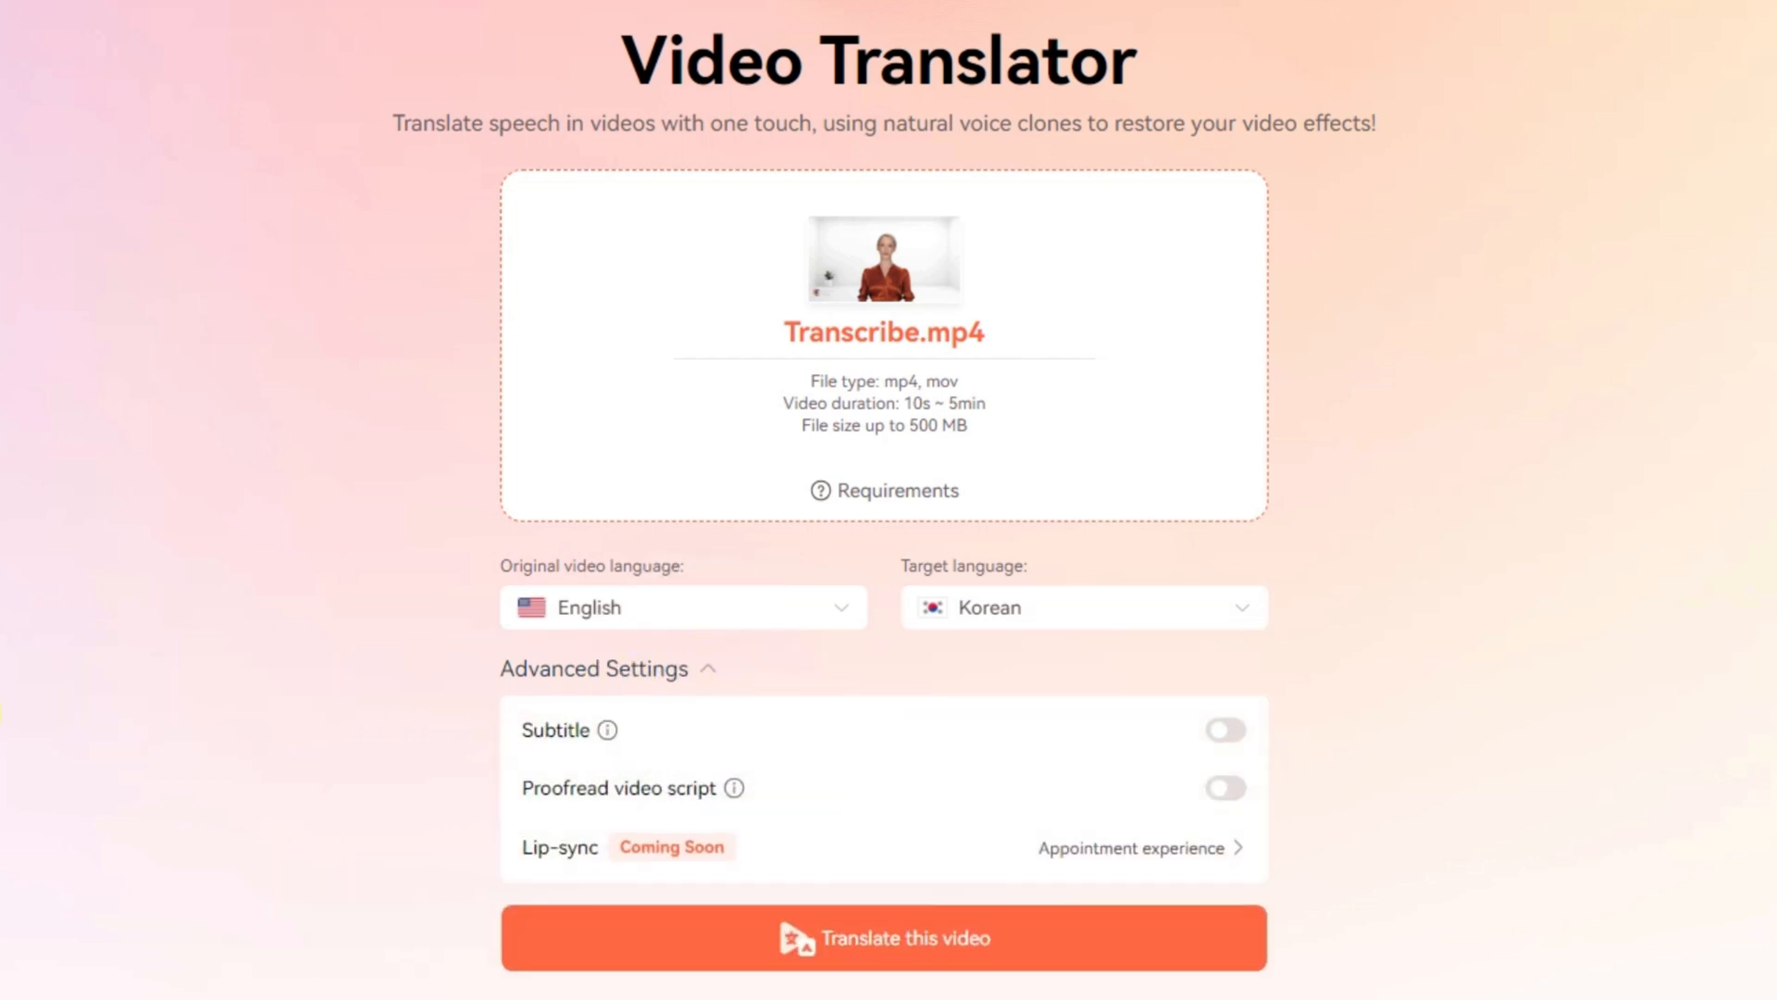
click(1218, 850)
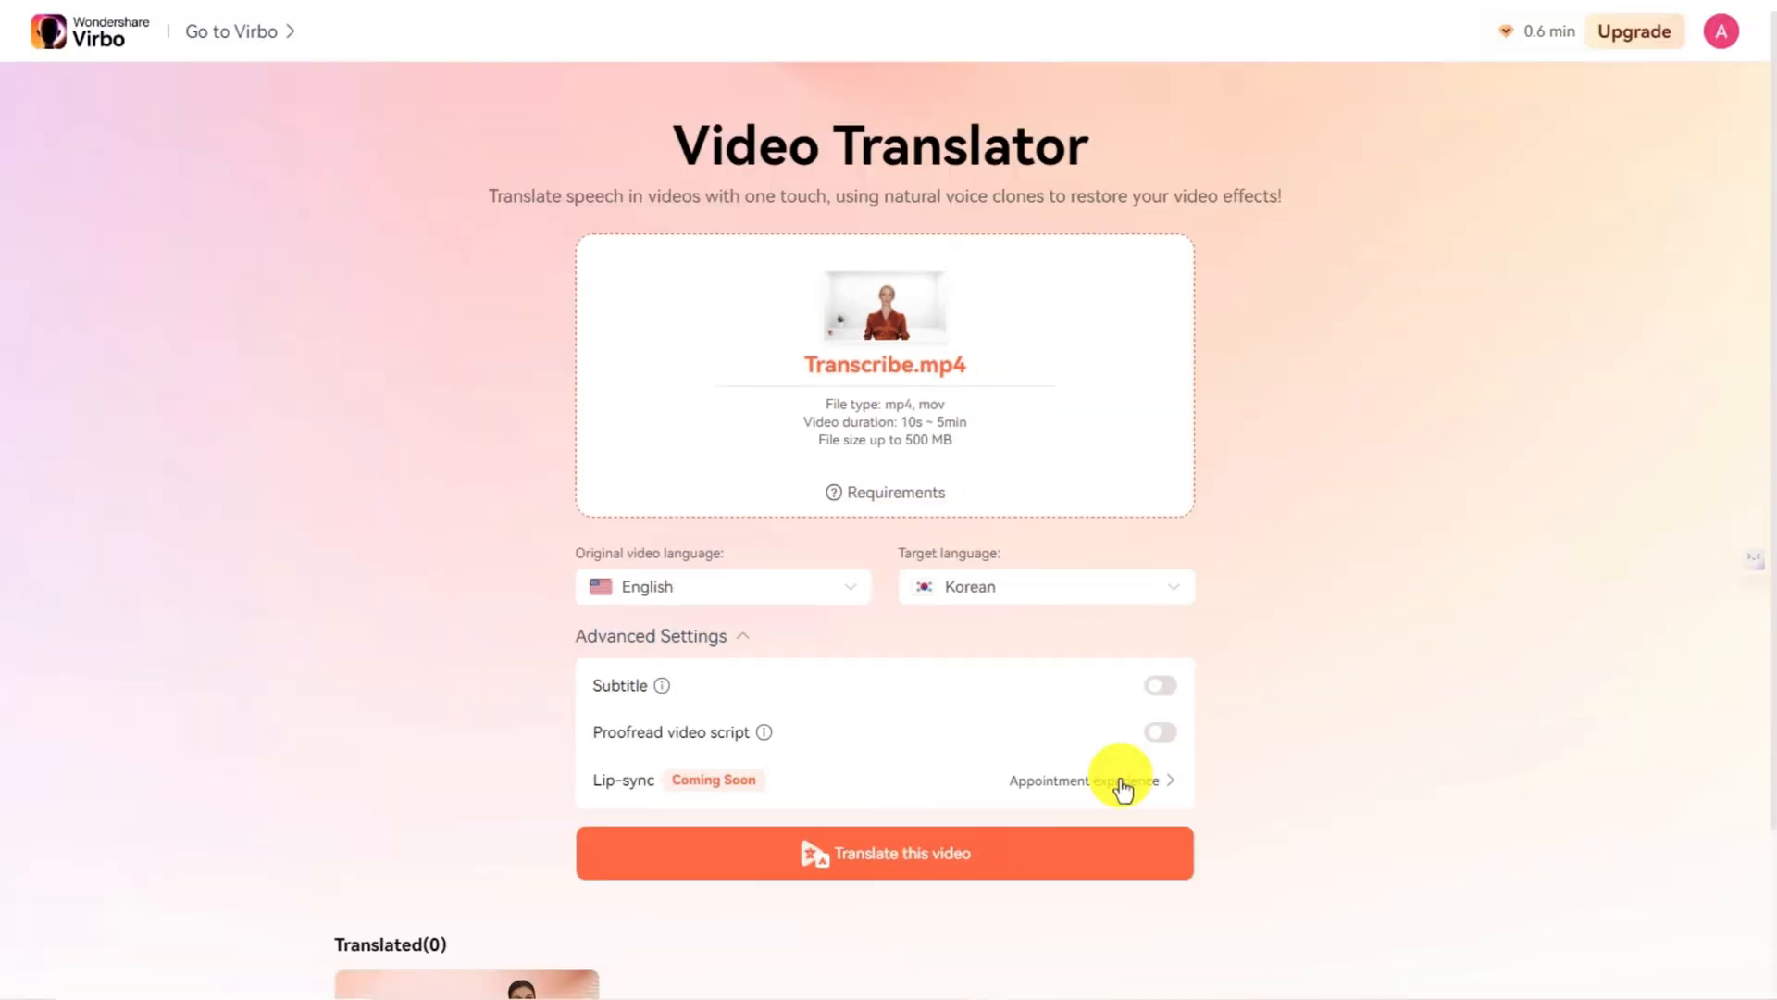
click(1154, 689)
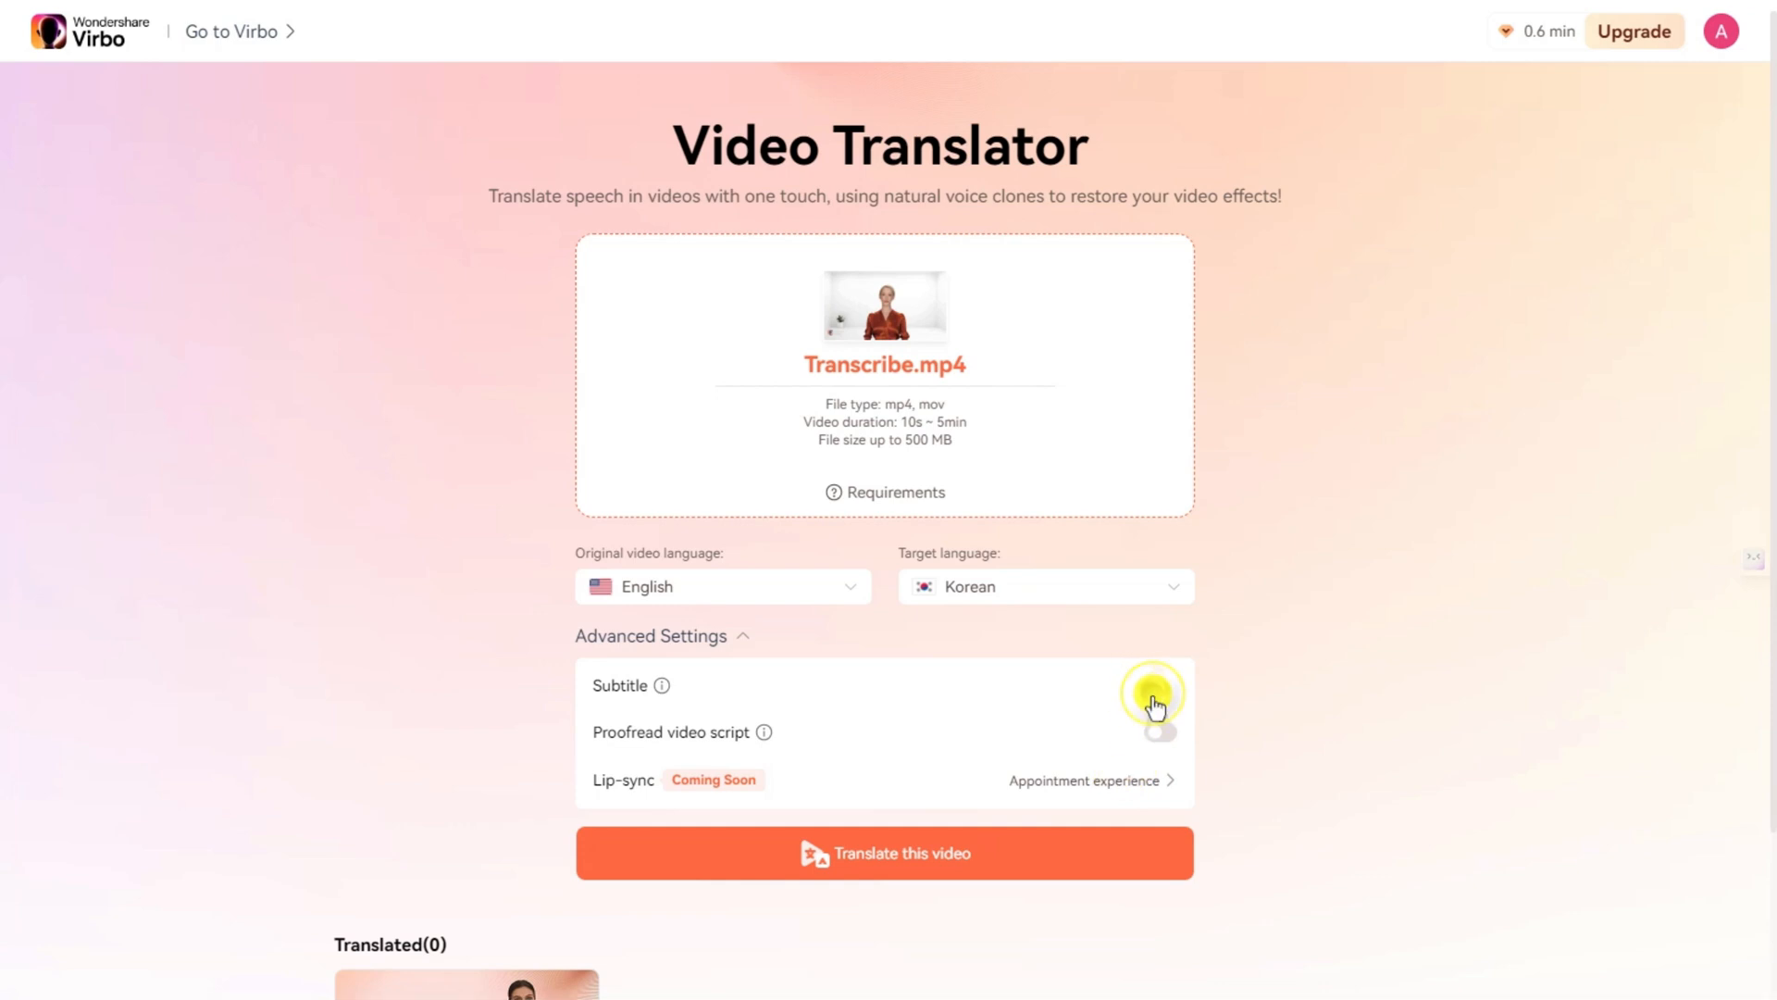
click(1157, 735)
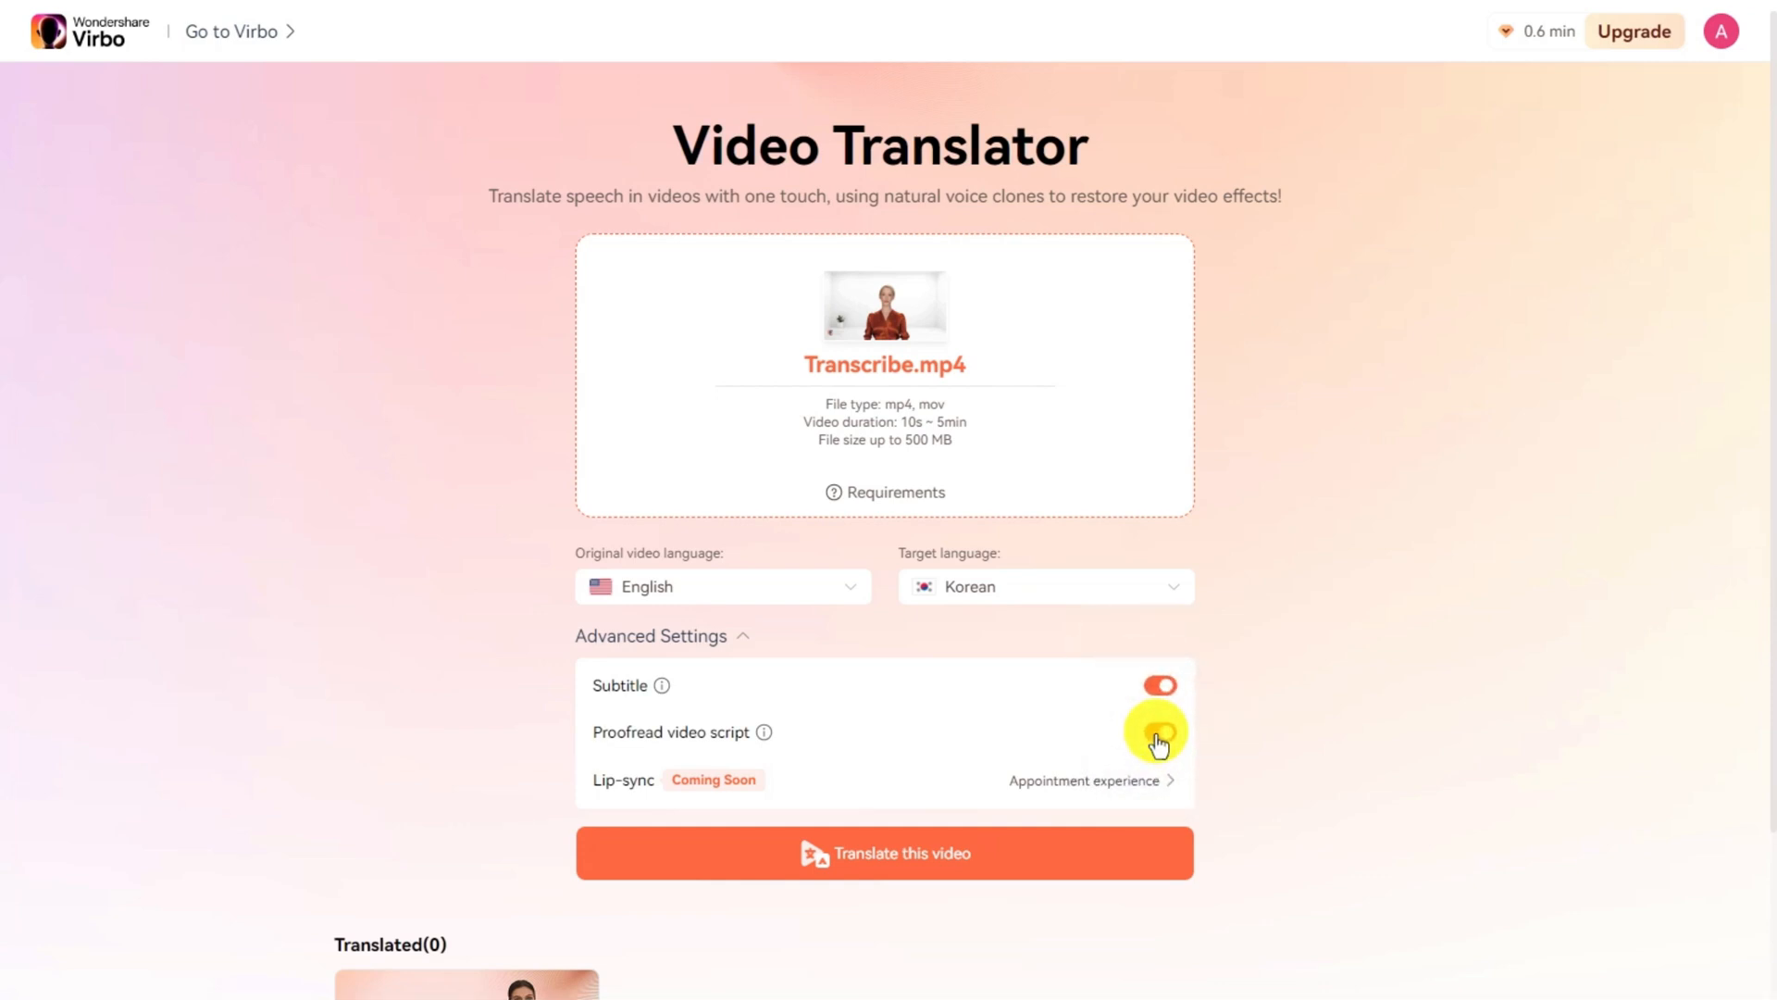
scroll(1157, 741, down, 2)
click(833, 647)
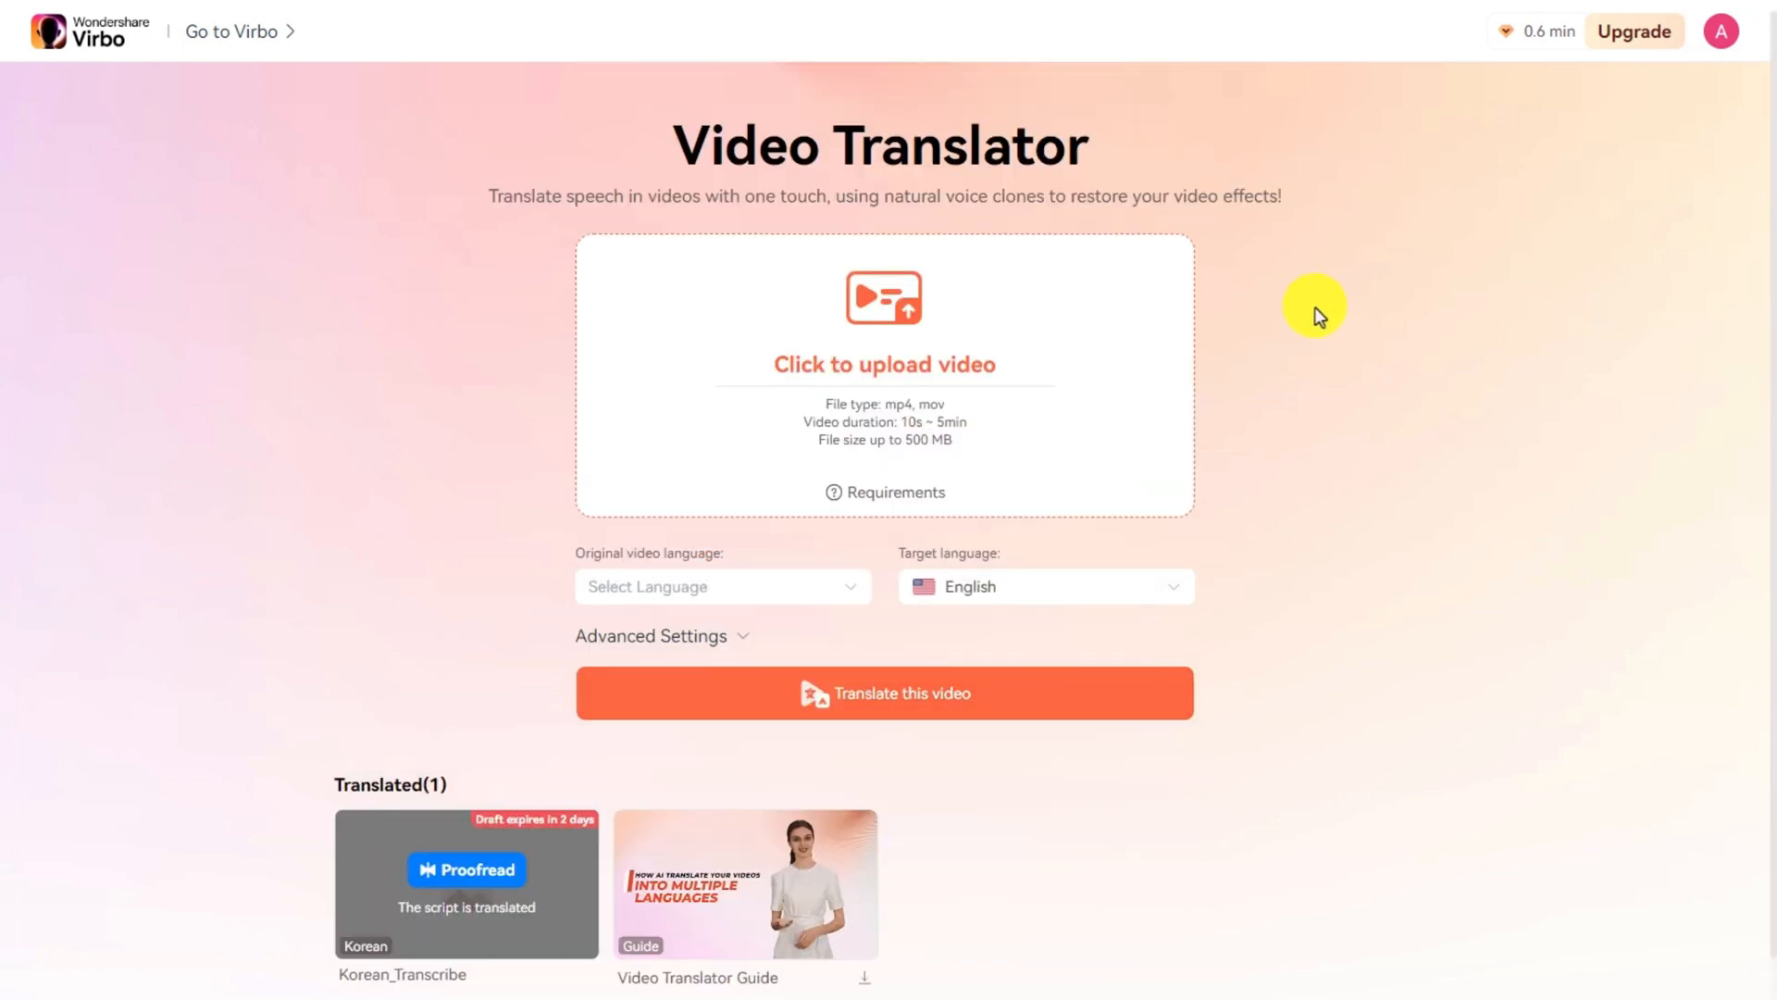